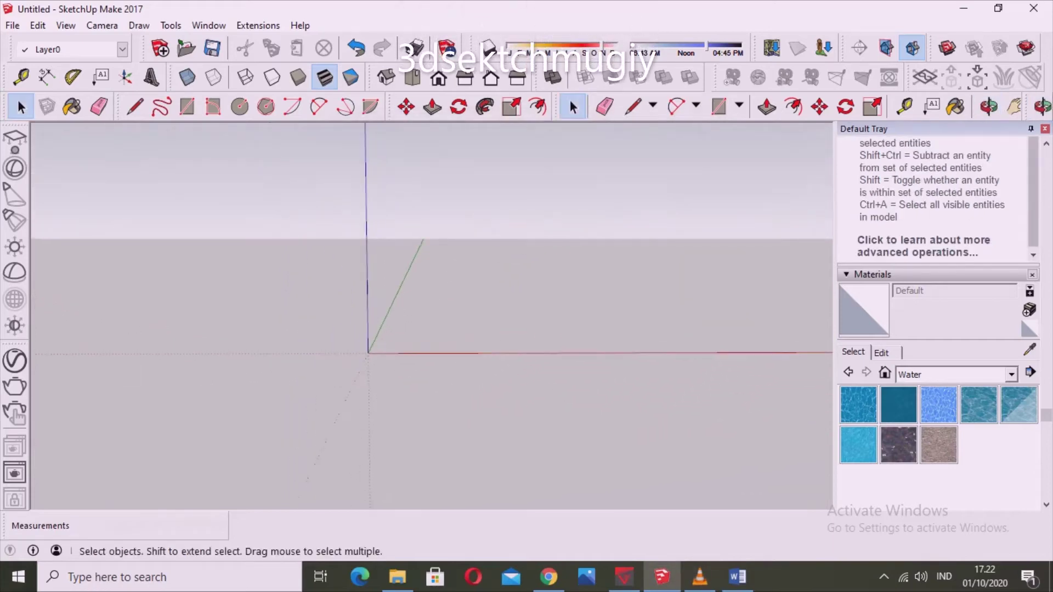
Draw a small rectangle face starting at the origin.
click(187, 107)
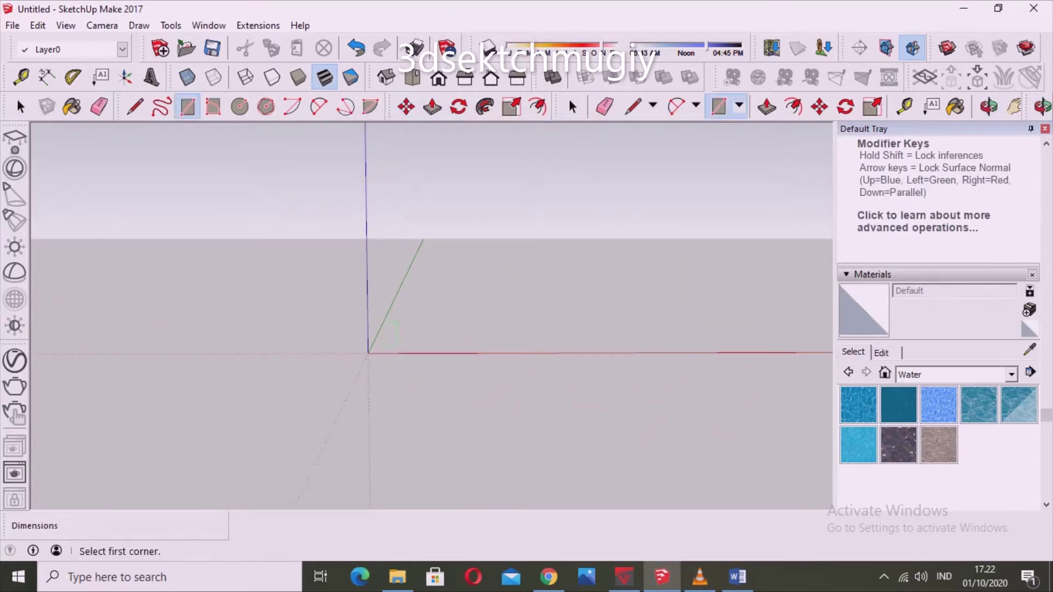
click(368, 352)
click(469, 201)
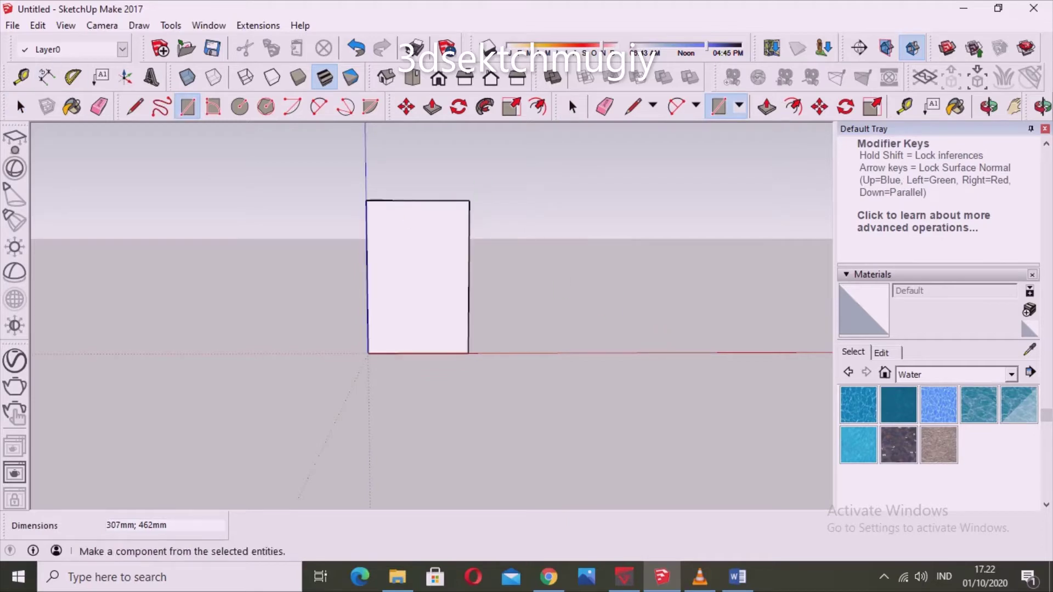
click(21, 107)
Place a horizontal guide 500 mm above the rectangle's bottom edge.
click(21, 77)
scroll(414, 353, up, 2)
click(411, 353)
text(500)
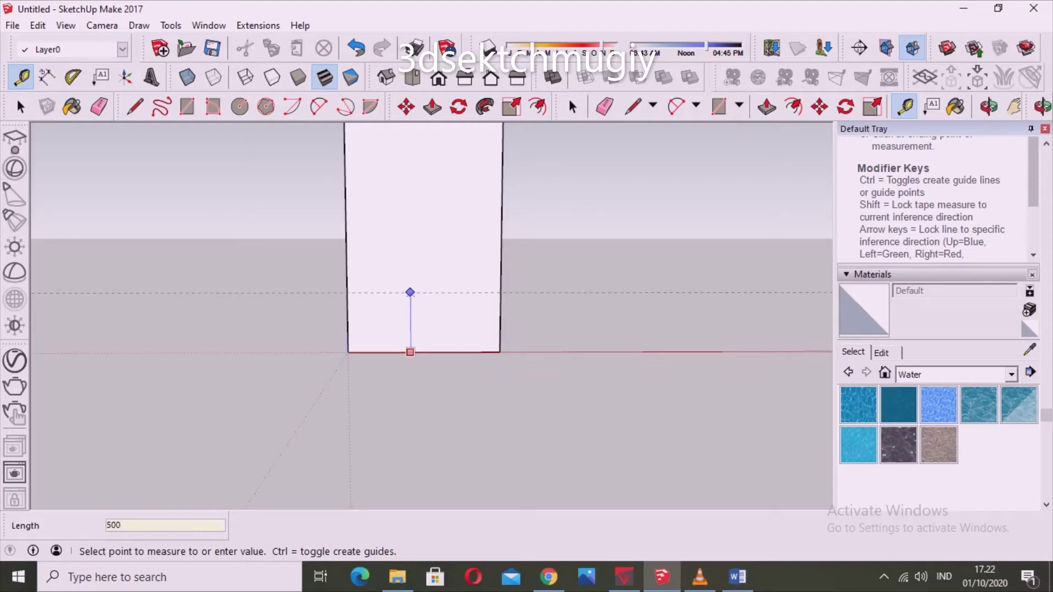
key(Return)
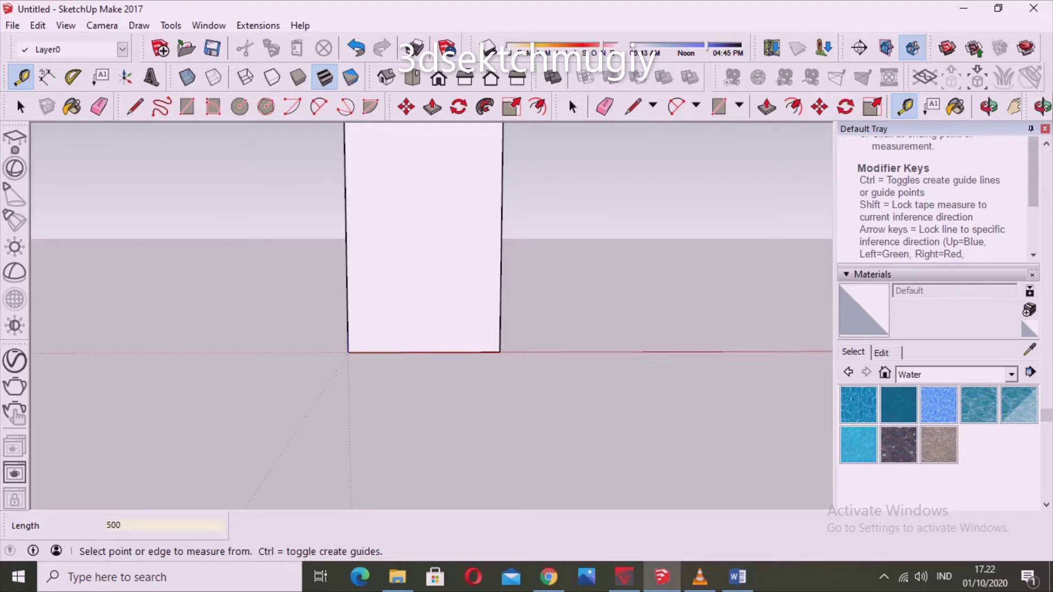
scroll(351, 354, up, 2)
scroll(353, 355, up, 1)
click(354, 354)
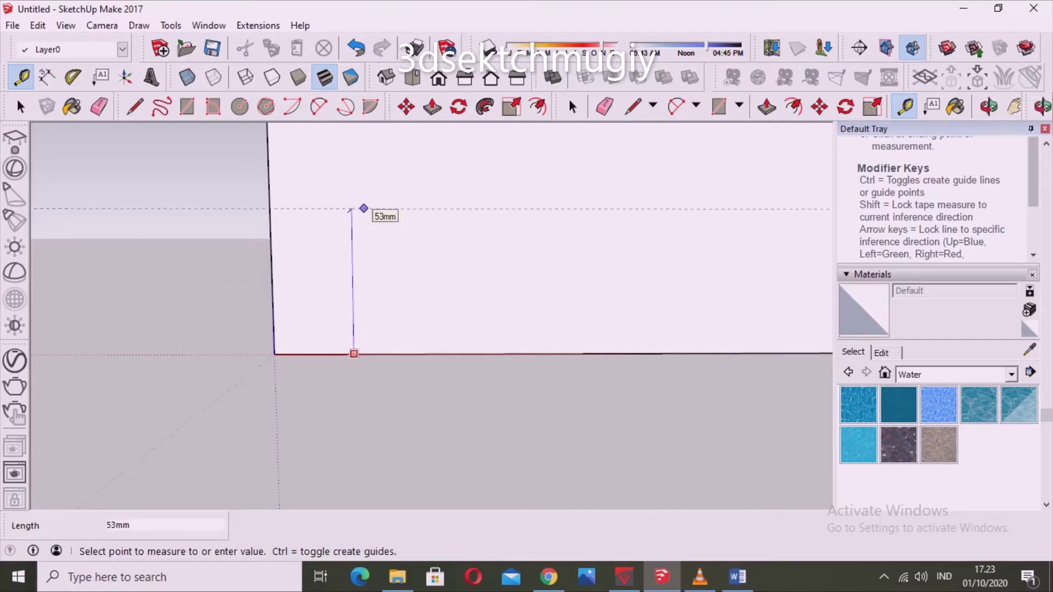
text(500)
click(351, 209)
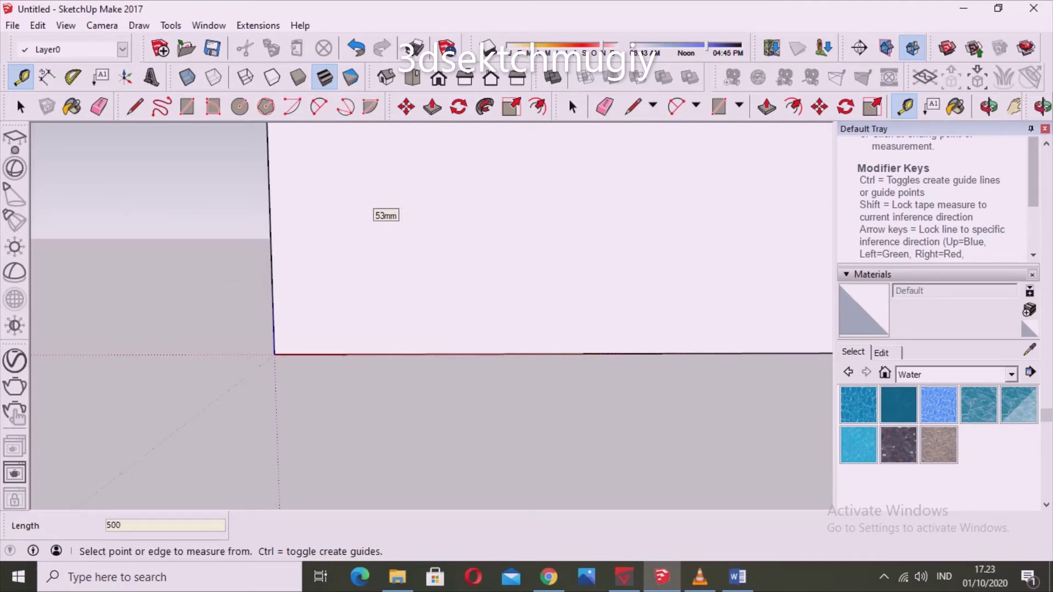
scroll(370, 292, down, 3)
scroll(376, 289, down, 1)
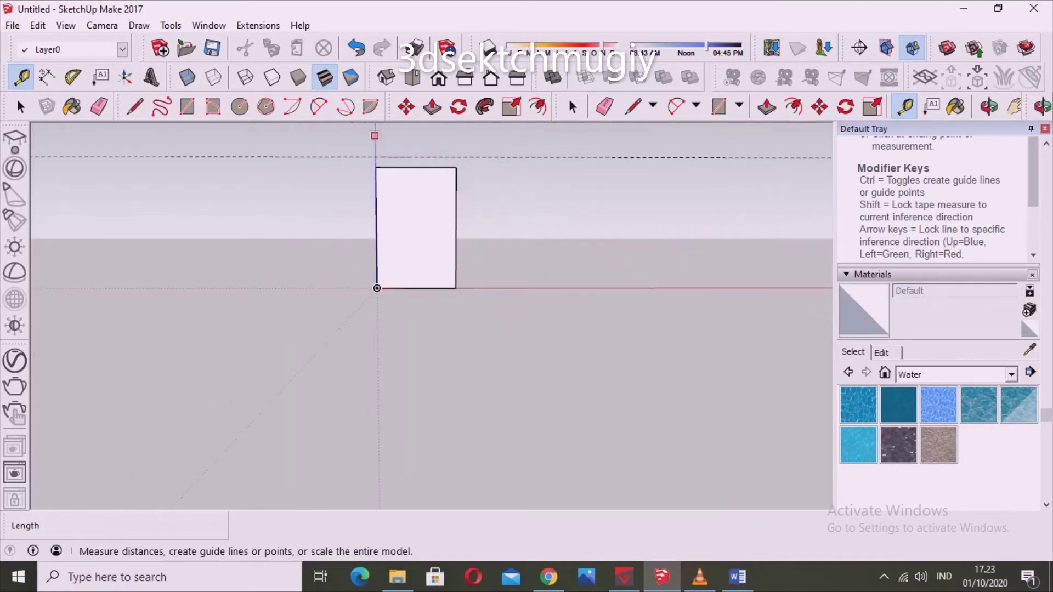
click(21, 106)
Draw a larger rectangle from the origin extending well past the guide.
key(r)
shift+middle_drag(377, 289, 353, 384)
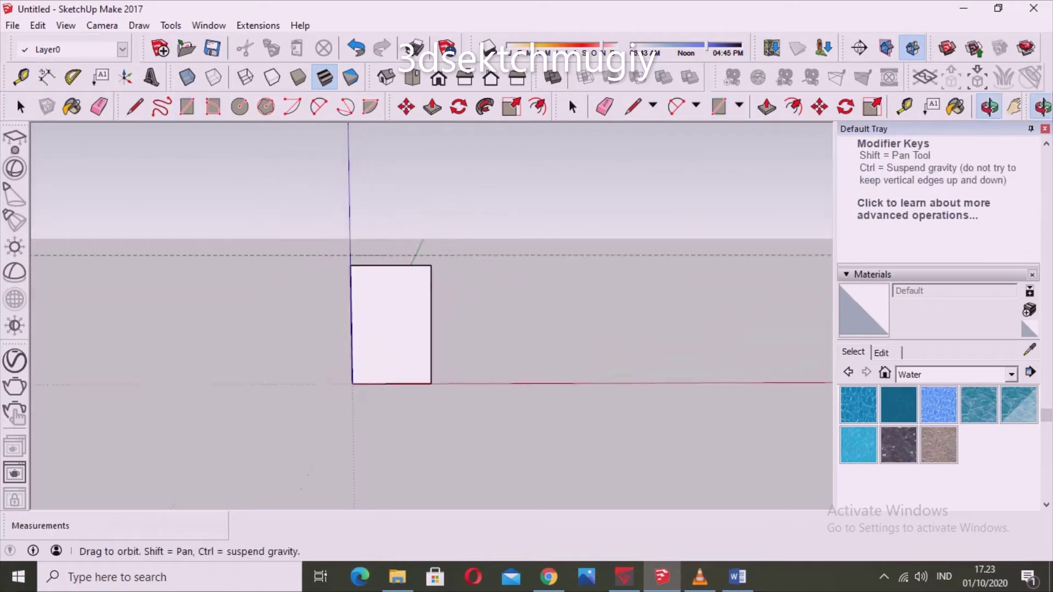
click(353, 383)
shift+middle_drag(583, 153, 550, 267)
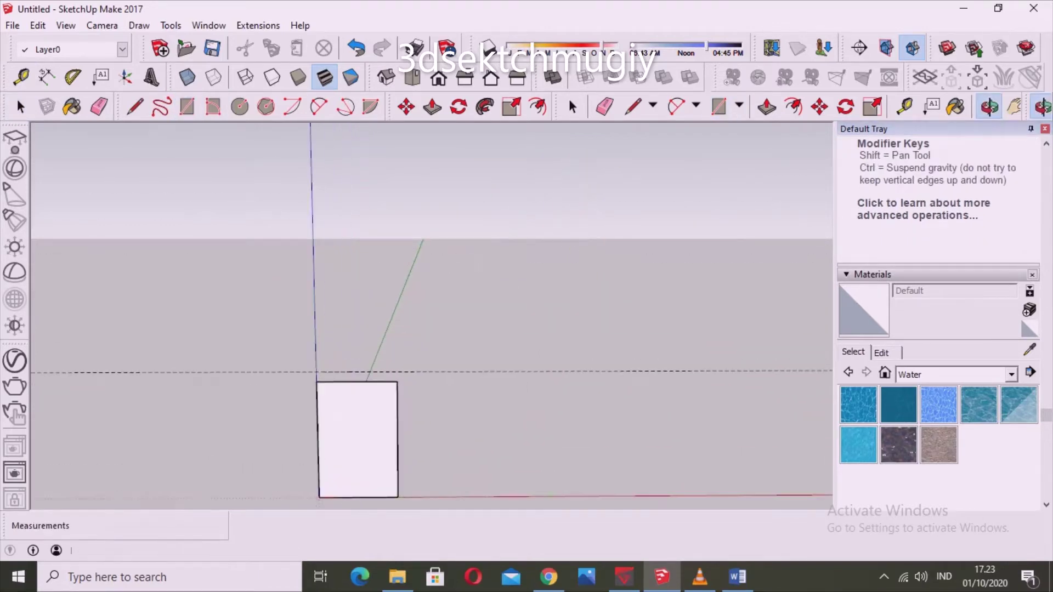
click(599, 148)
key(space)
Erase the small rectangle's top and side edges.
key(e)
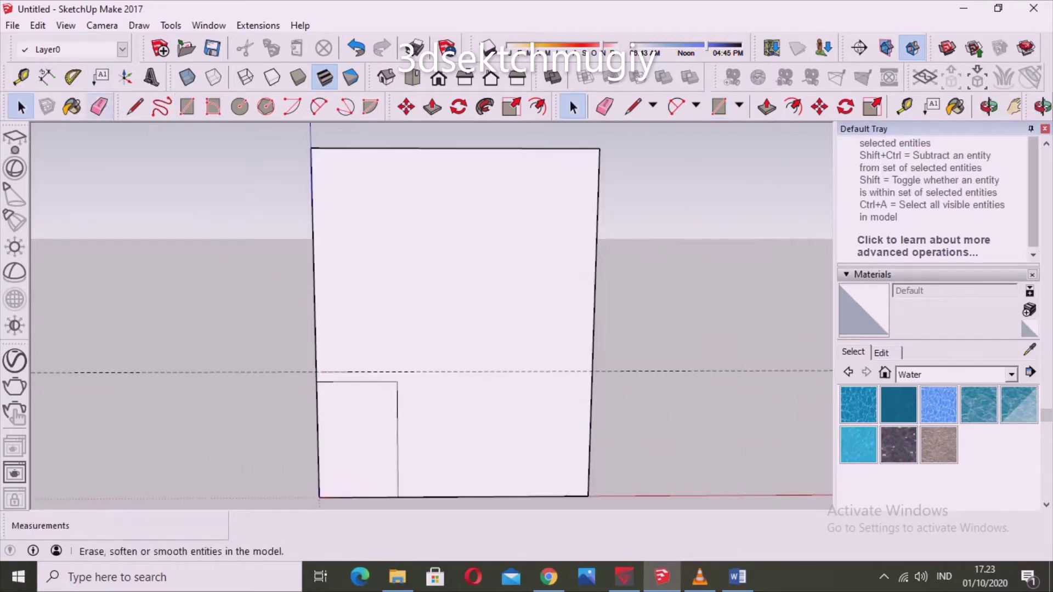
click(357, 382)
click(397, 439)
key(space)
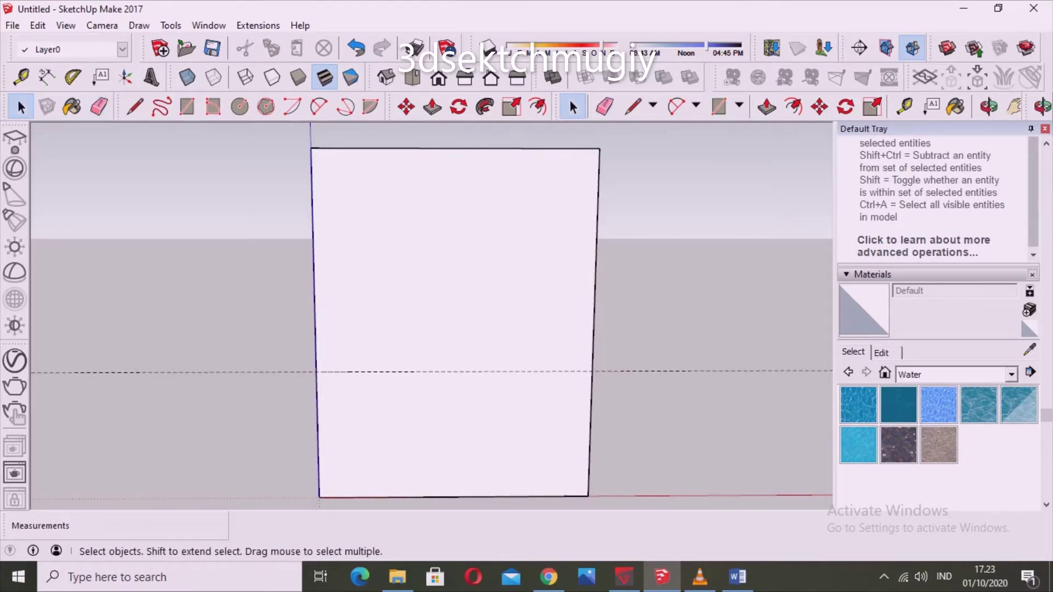
Place a vertical guide 600 mm from the rectangle's left edge.
key(r)
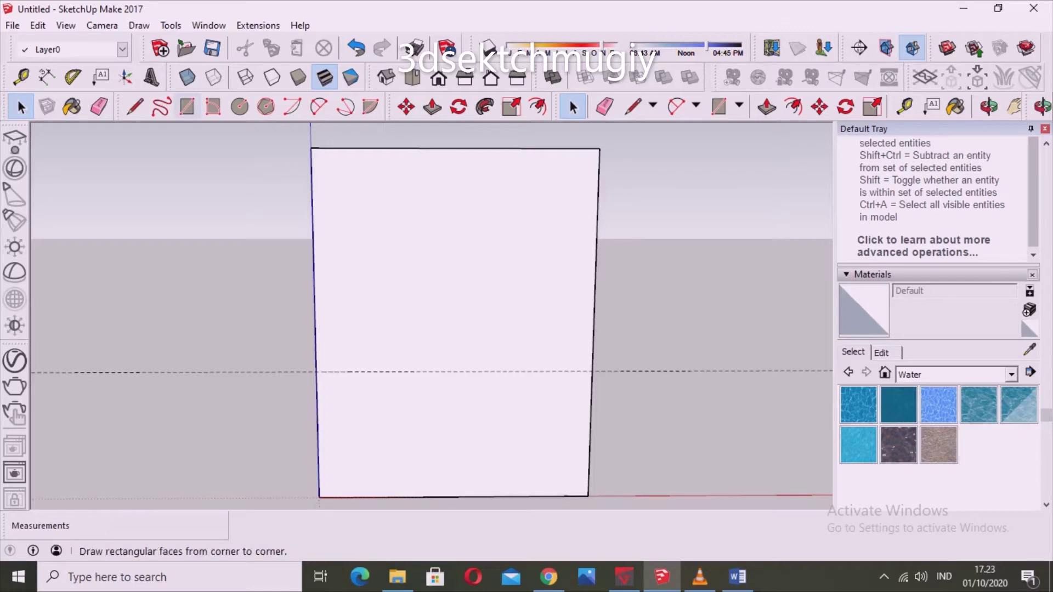
key(t)
click(315, 329)
text(600)
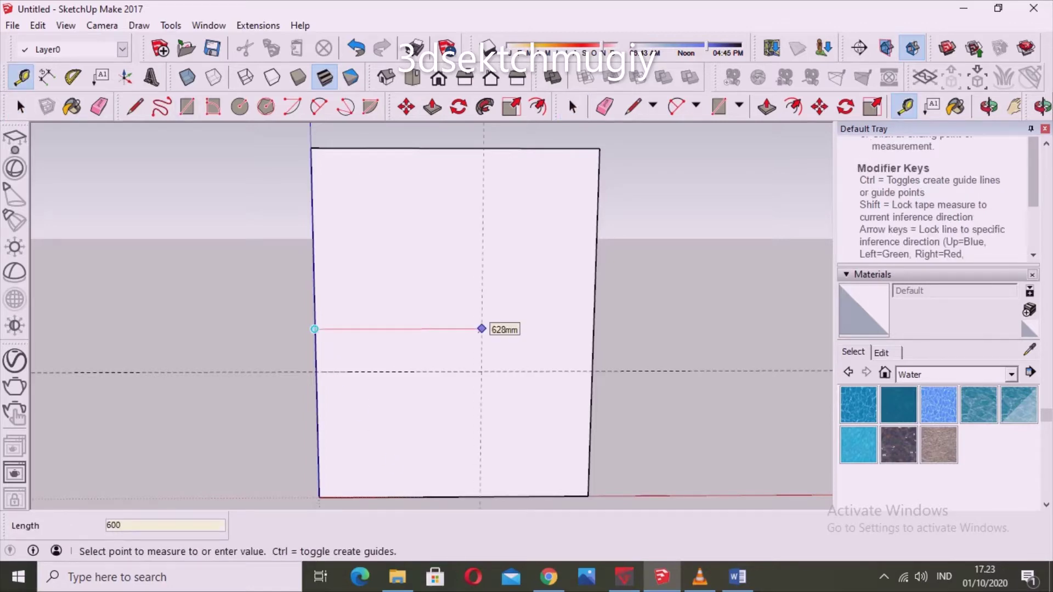
key(Return)
key(space)
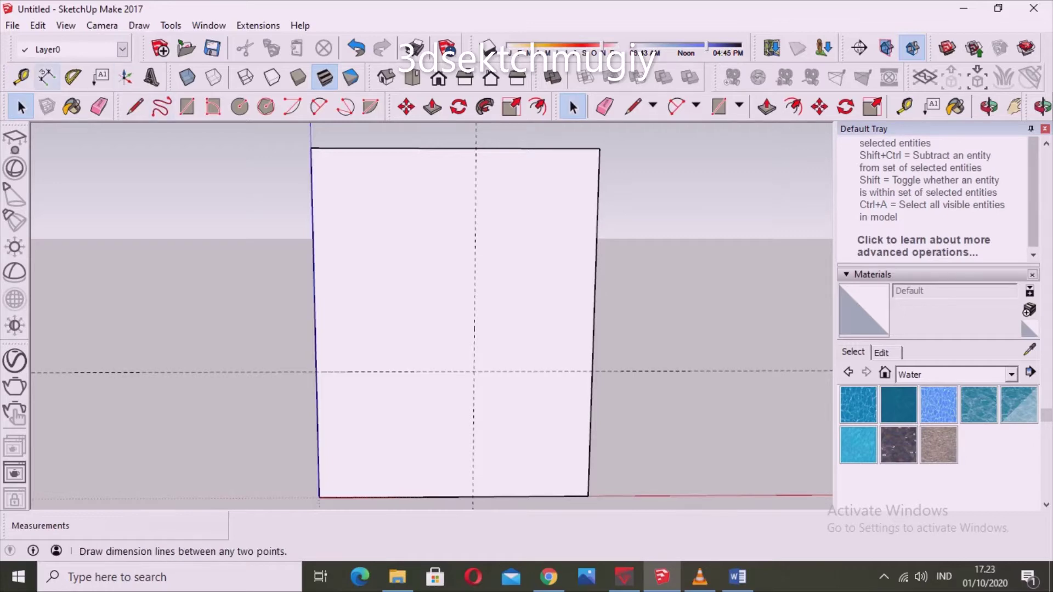
Add vertical guides 100 mm left of the 600 mm guide and 100 mm from the left edge.
click(21, 77)
click(473, 418)
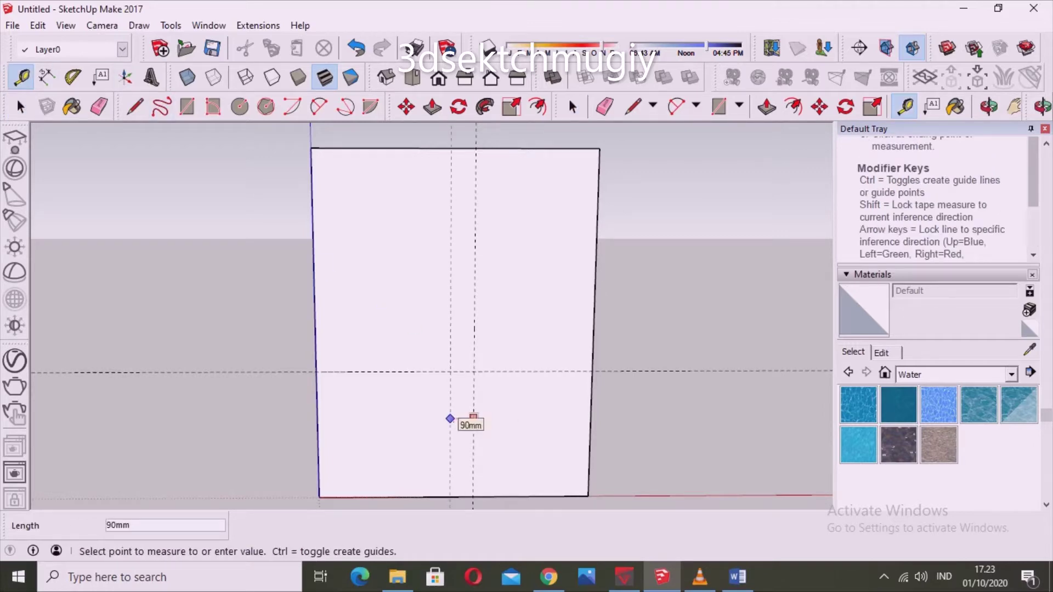
text(100)
key(Return)
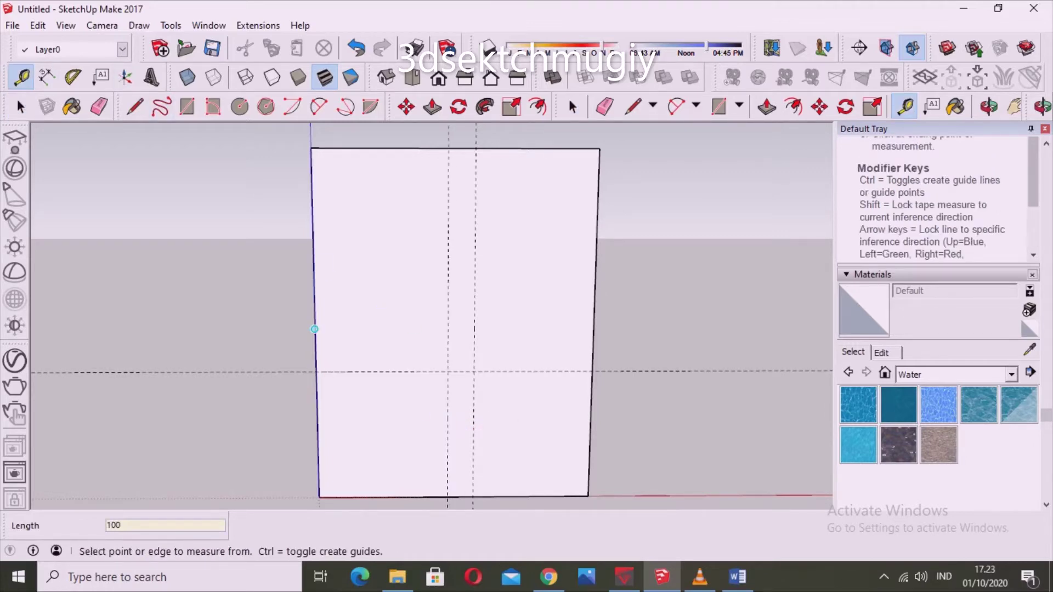
click(314, 329)
key(Return)
Place a second horizontal guide 500 mm above the first.
click(410, 371)
text(500)
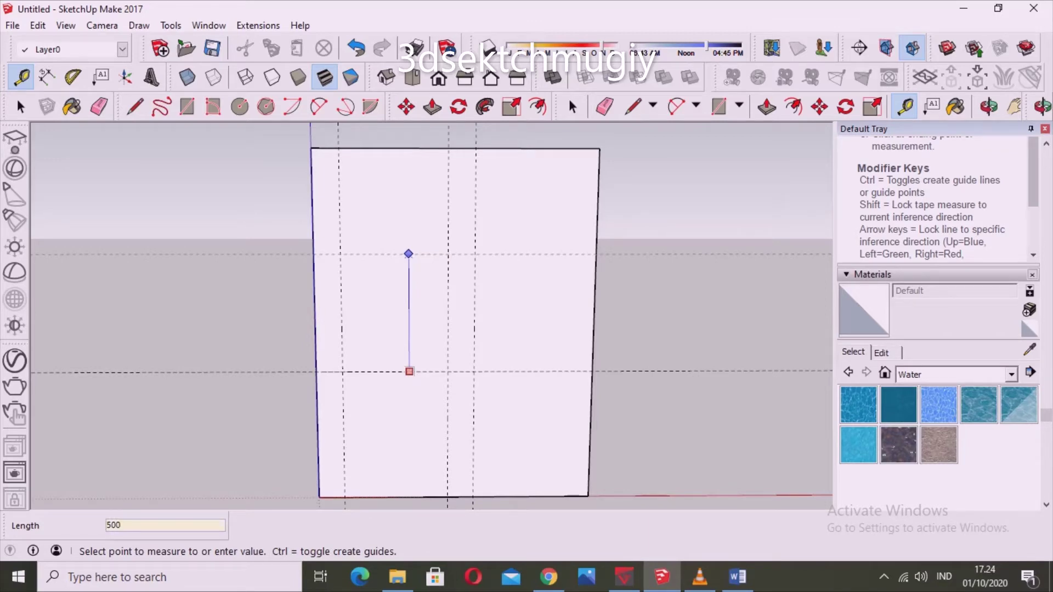
key(Return)
key(space)
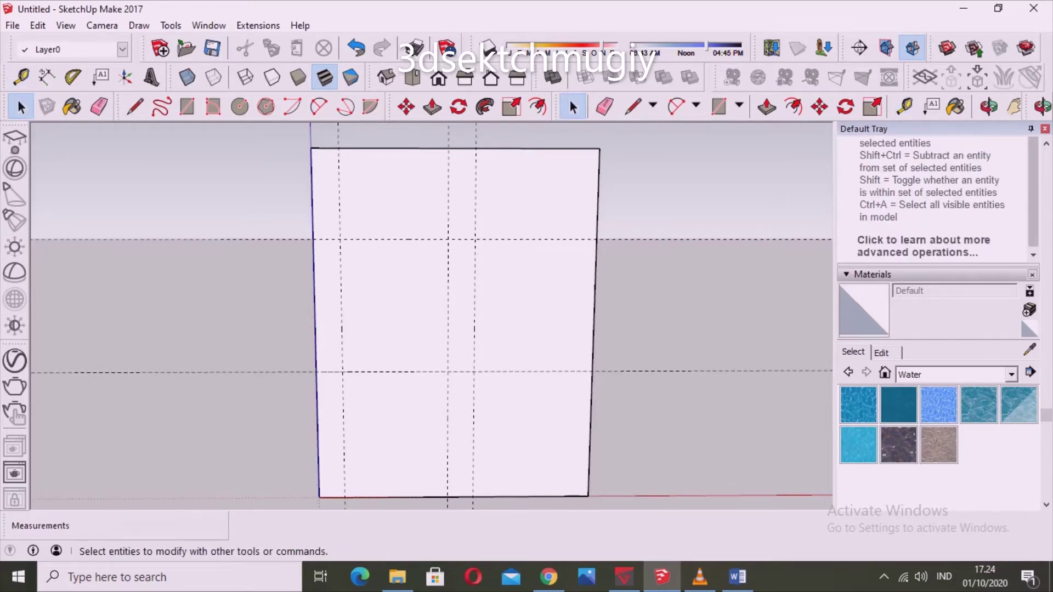
click(134, 106)
scroll(346, 435, down, 1)
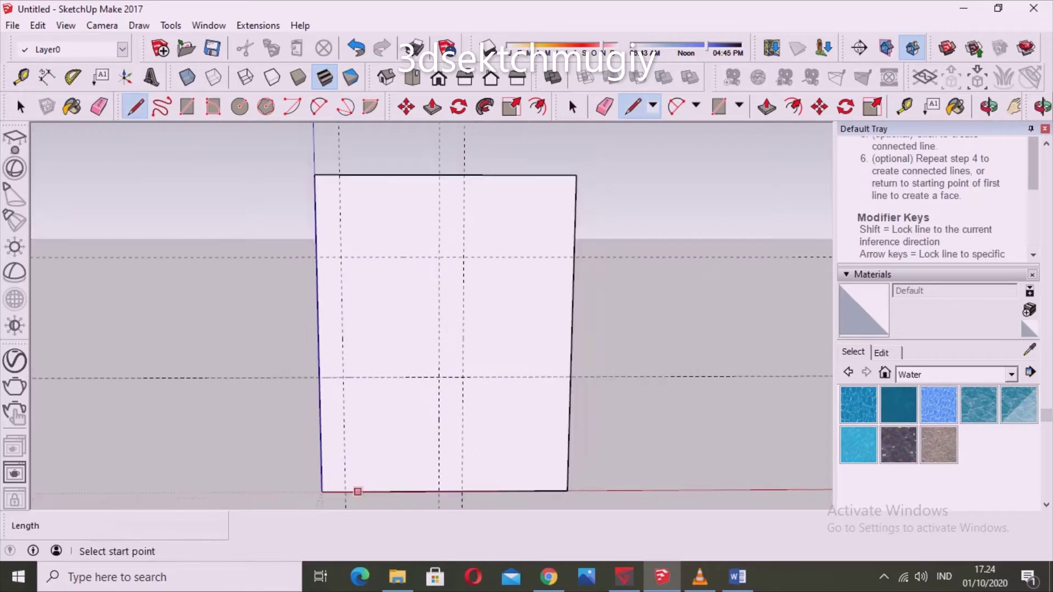
click(346, 492)
click(462, 491)
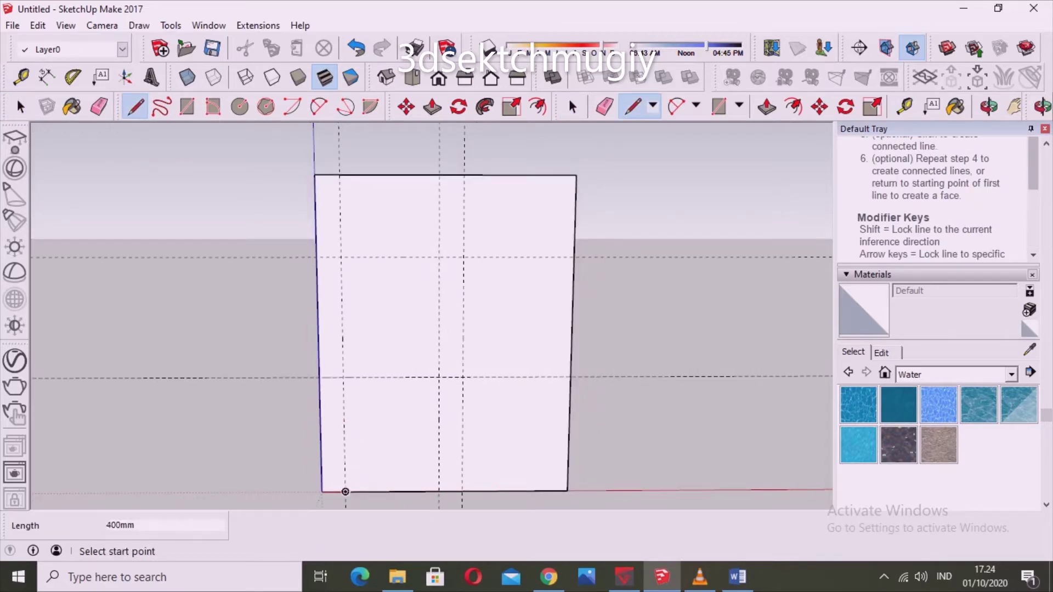
key(space)
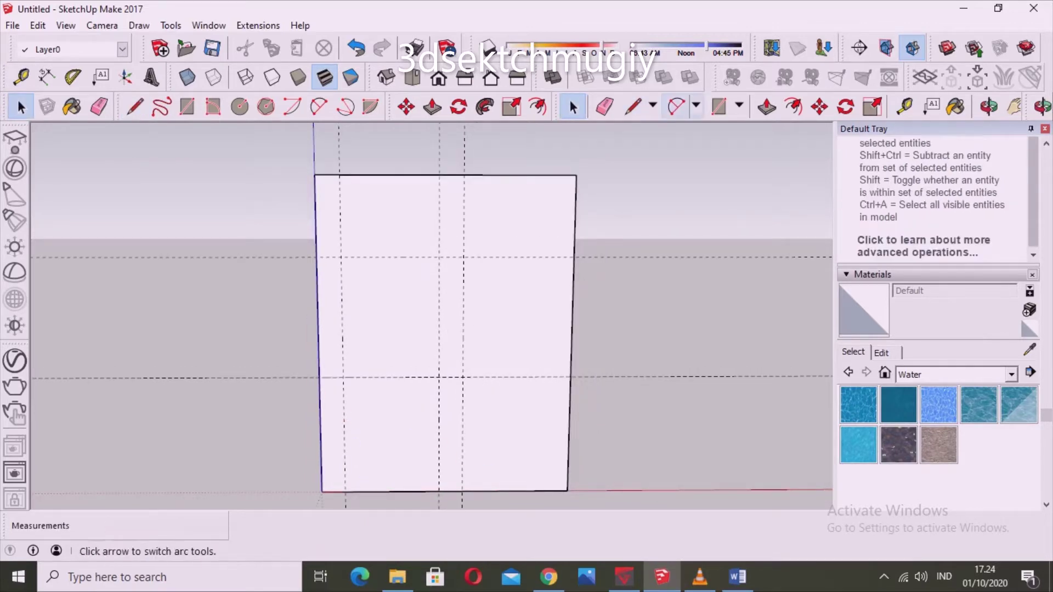
click(292, 106)
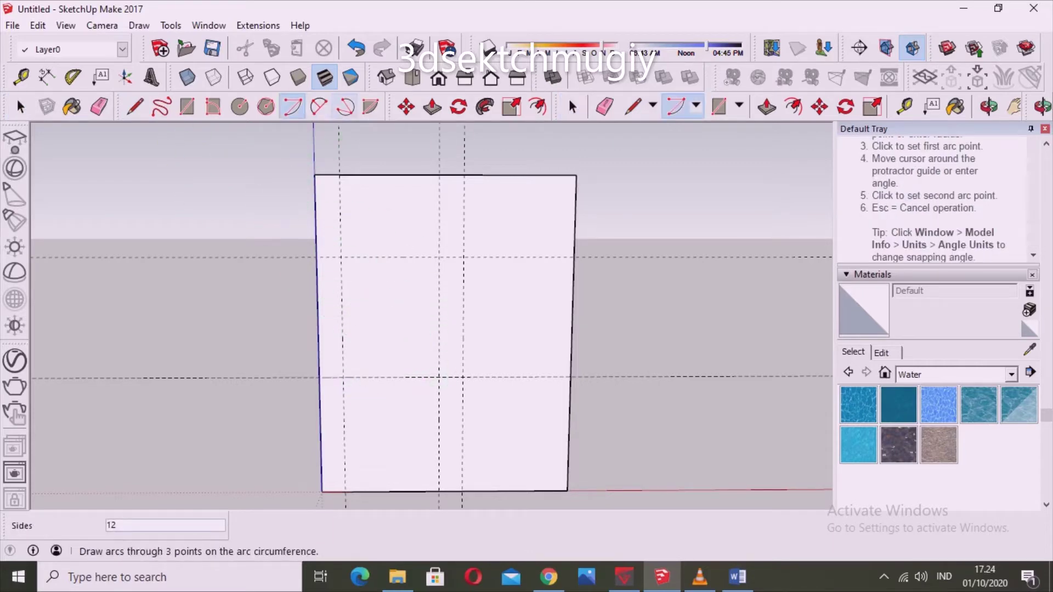
click(346, 106)
click(320, 377)
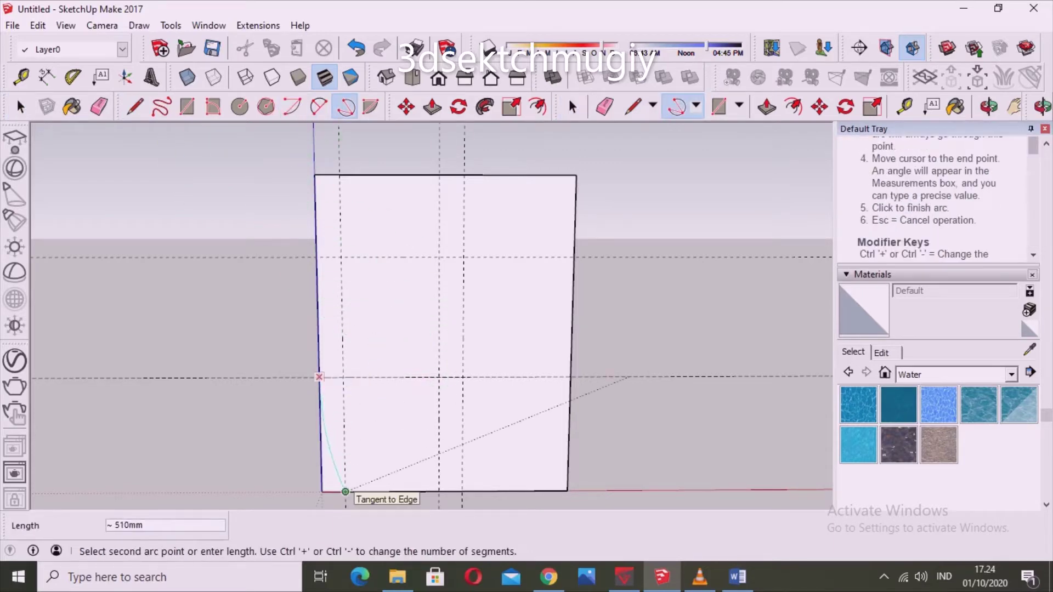
click(346, 492)
middle_drag(346, 492, 342, 475)
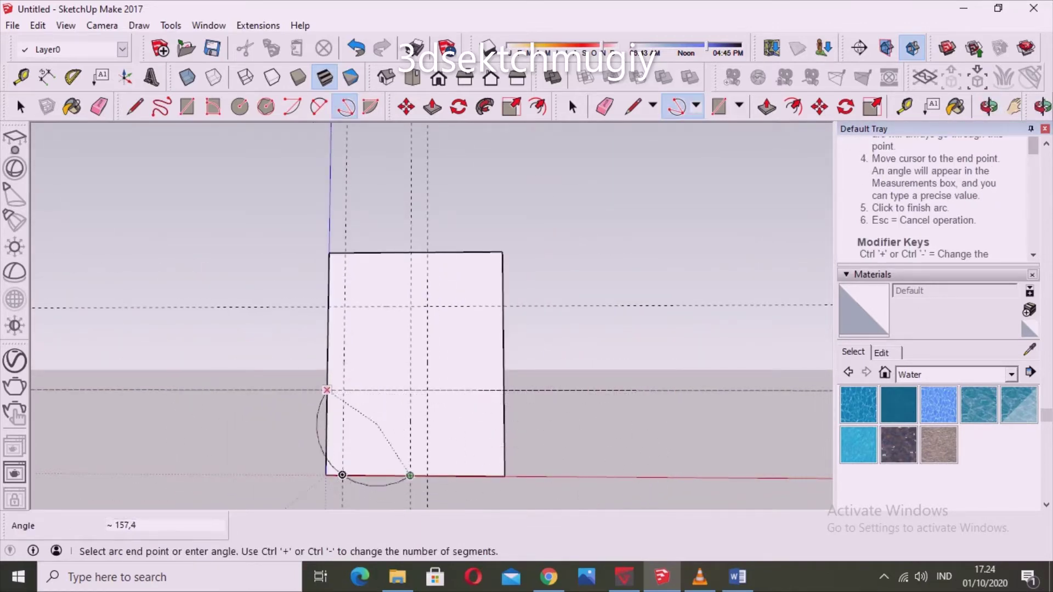
scroll(343, 475, up, 2)
scroll(336, 466, up, 3)
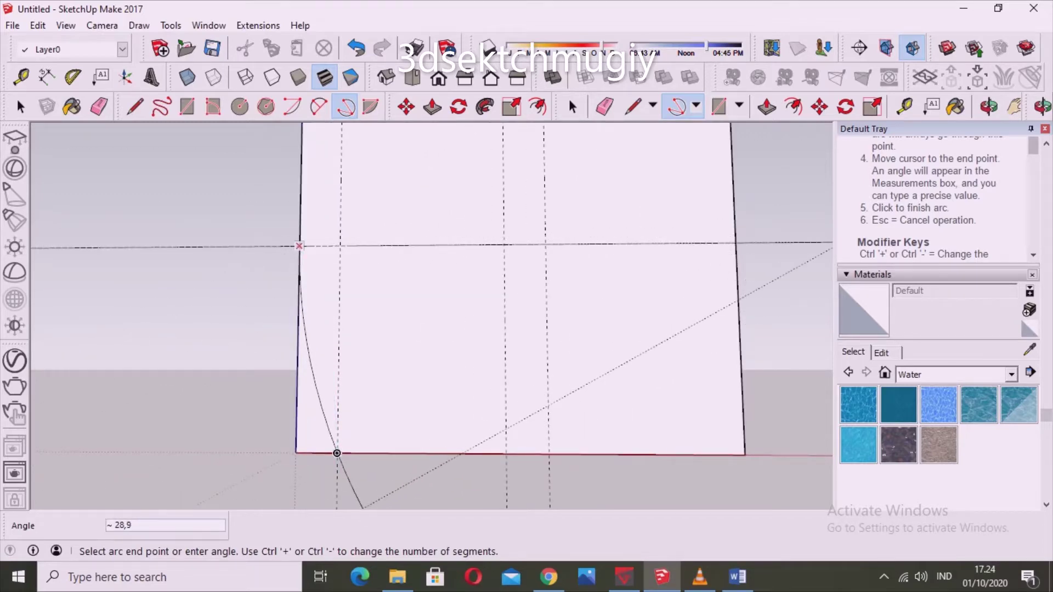
key(Escape)
click(21, 76)
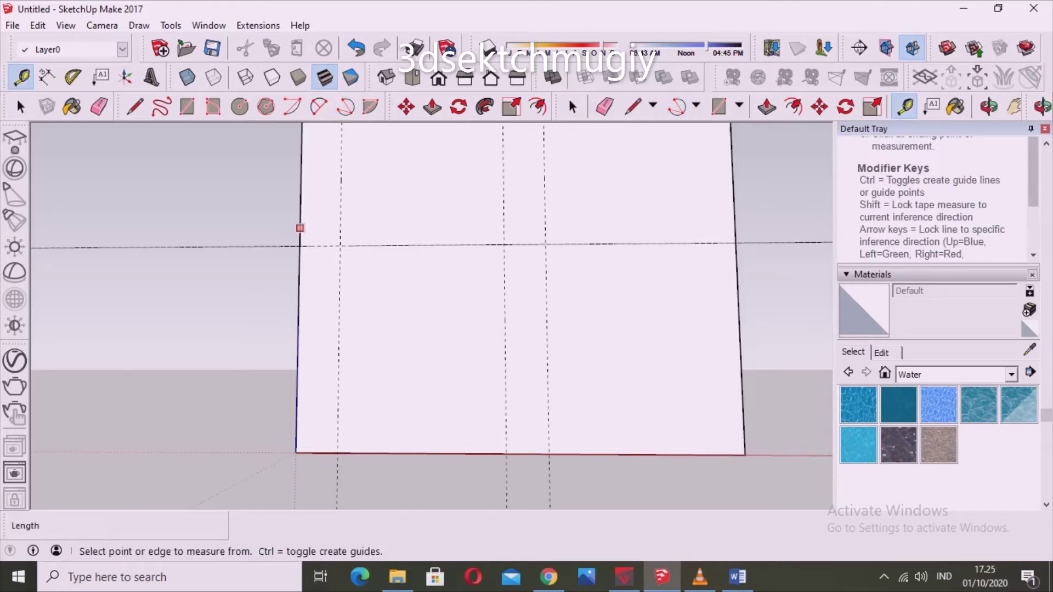
Place a vertical guide 200 mm from the rectangle's left edge.
click(300, 223)
text(200)
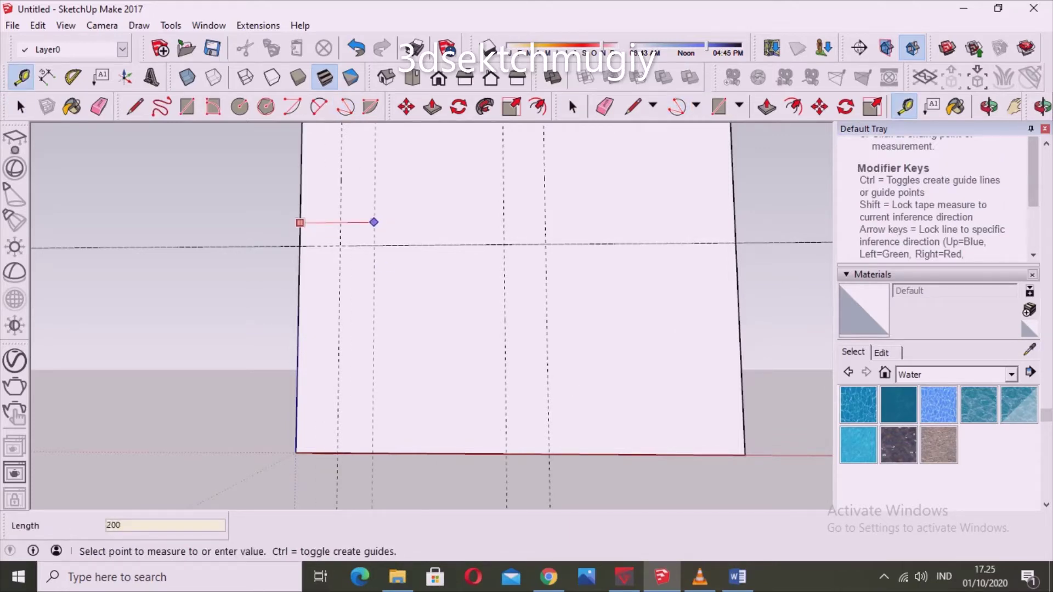
key(Return)
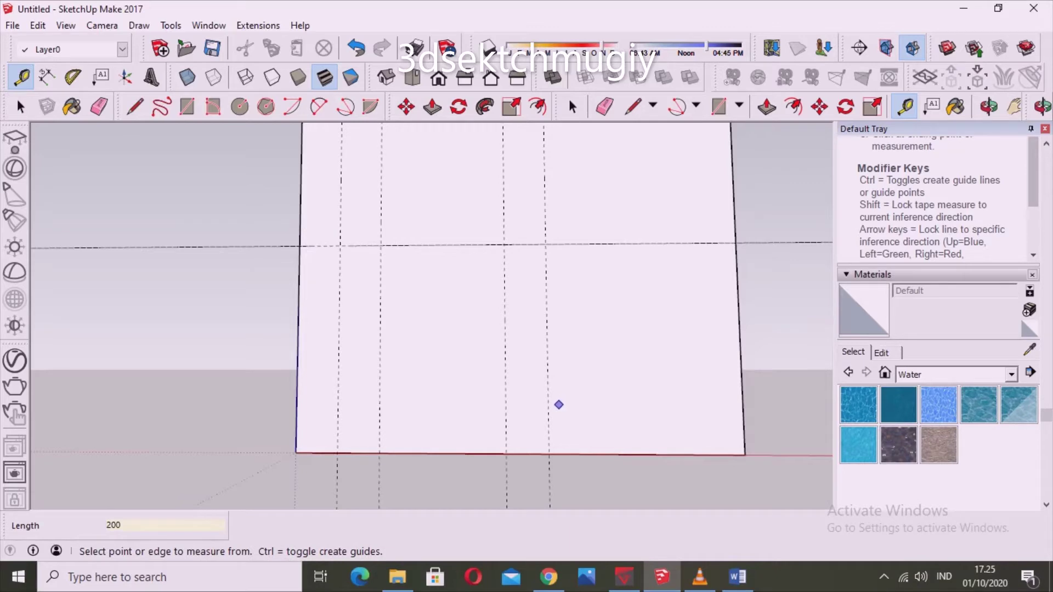
key(space)
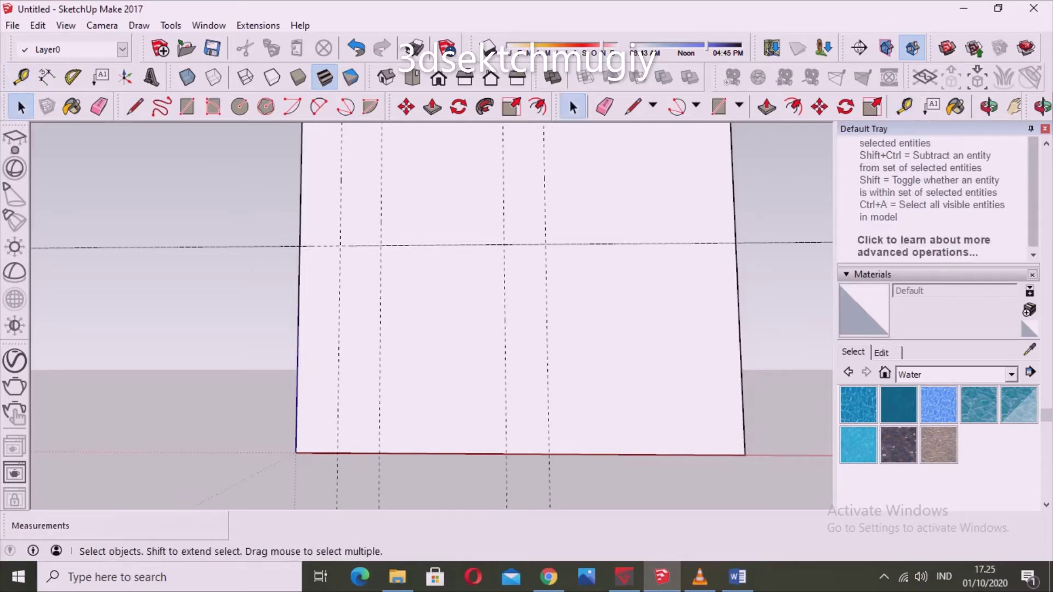
Draw a left arc from the guide down past the bottom edge.
click(293, 106)
click(345, 106)
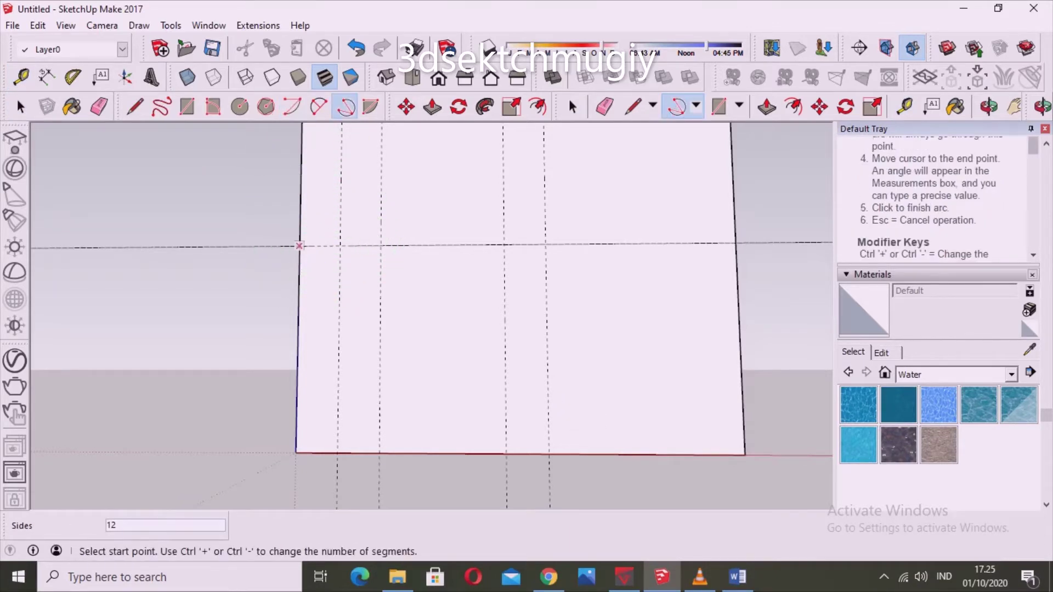
click(299, 245)
click(379, 453)
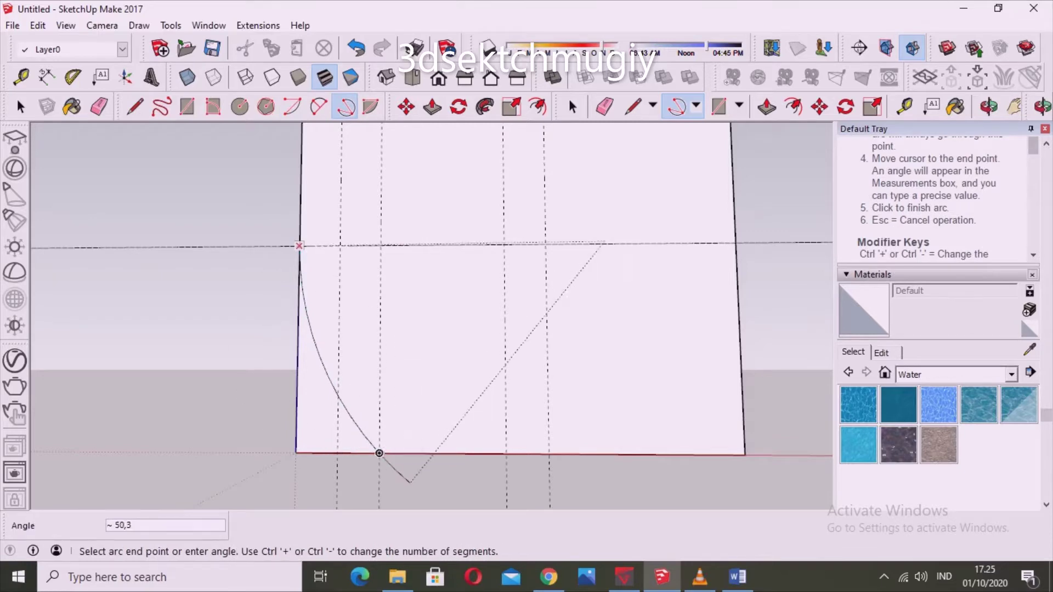
click(412, 490)
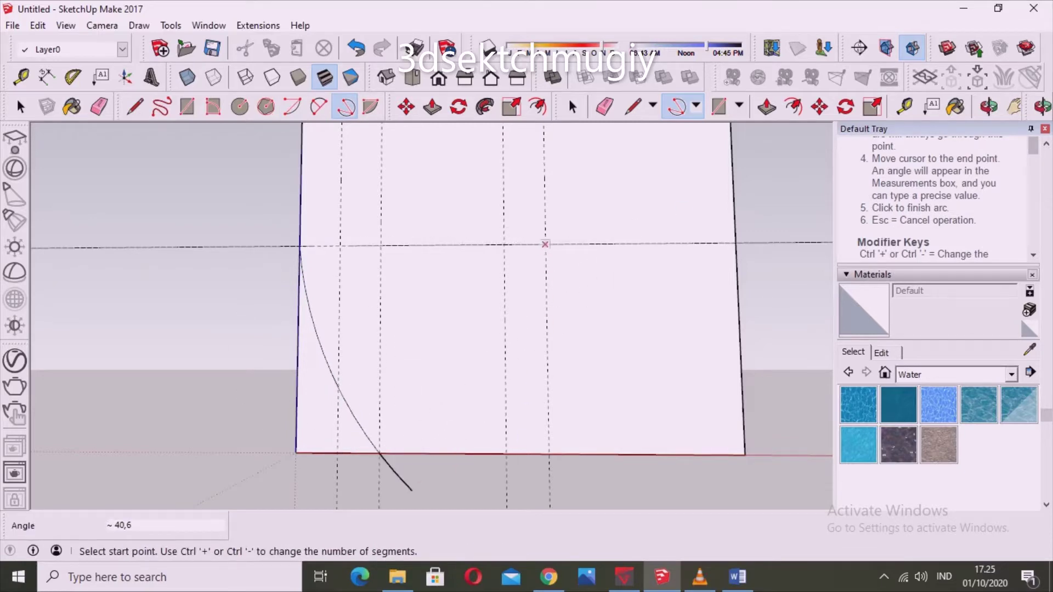
Draw a matching right arc bowing down below the rectangle.
click(546, 244)
click(505, 454)
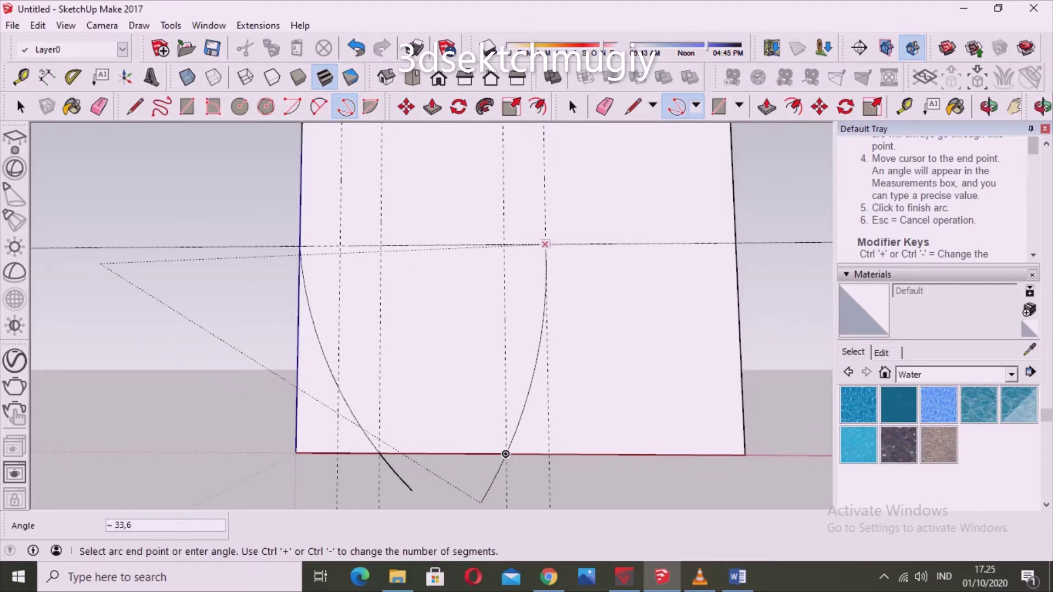
click(481, 502)
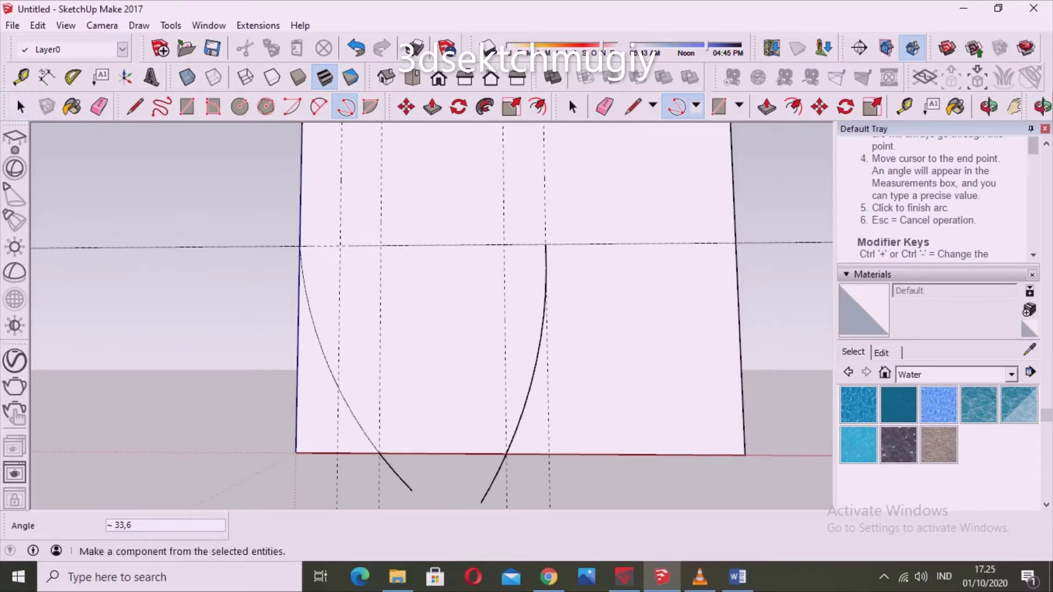
click(98, 107)
Replace the misdrawn left arc with a new arc mirroring the right one.
click(394, 470)
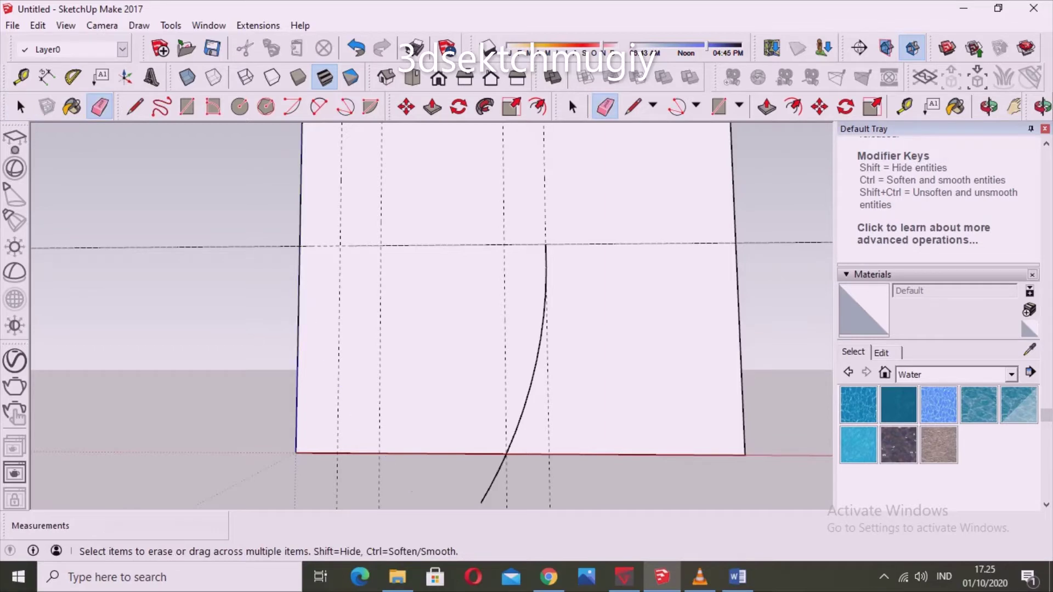
click(345, 107)
click(340, 245)
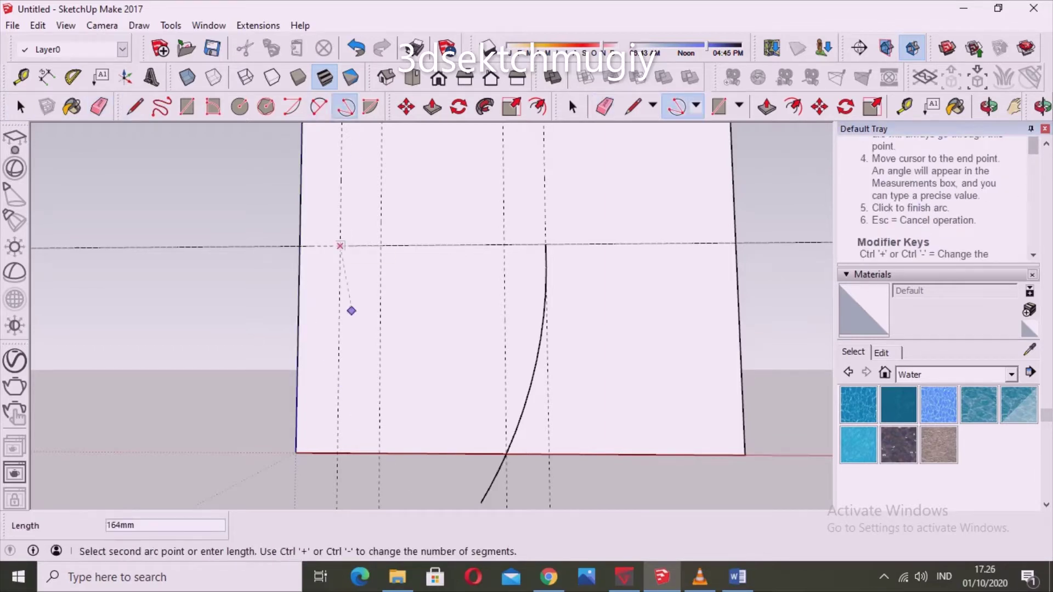
click(379, 453)
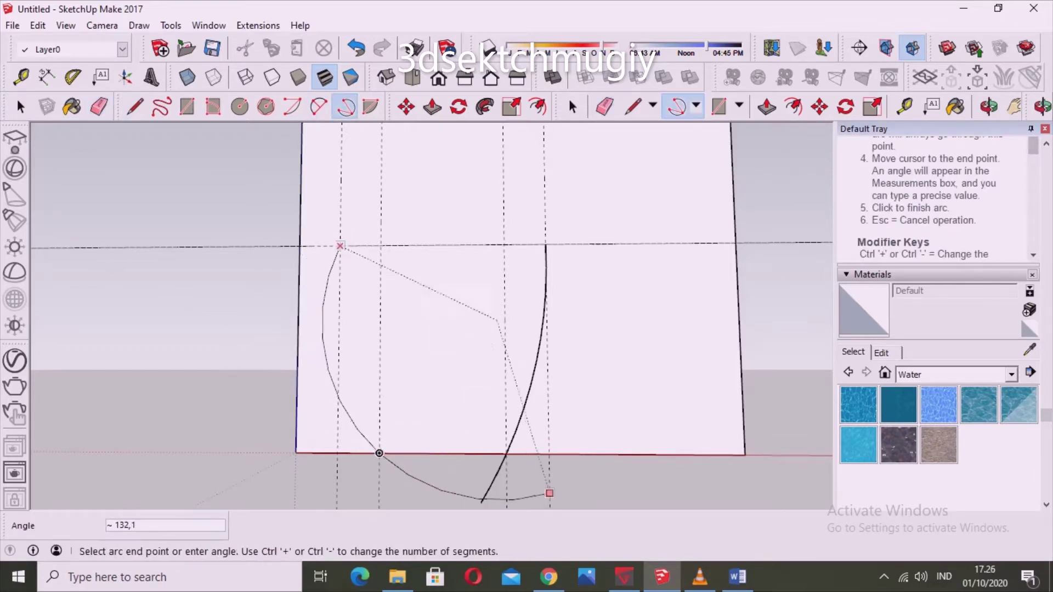
shift+middle_drag(451, 500, 437, 402)
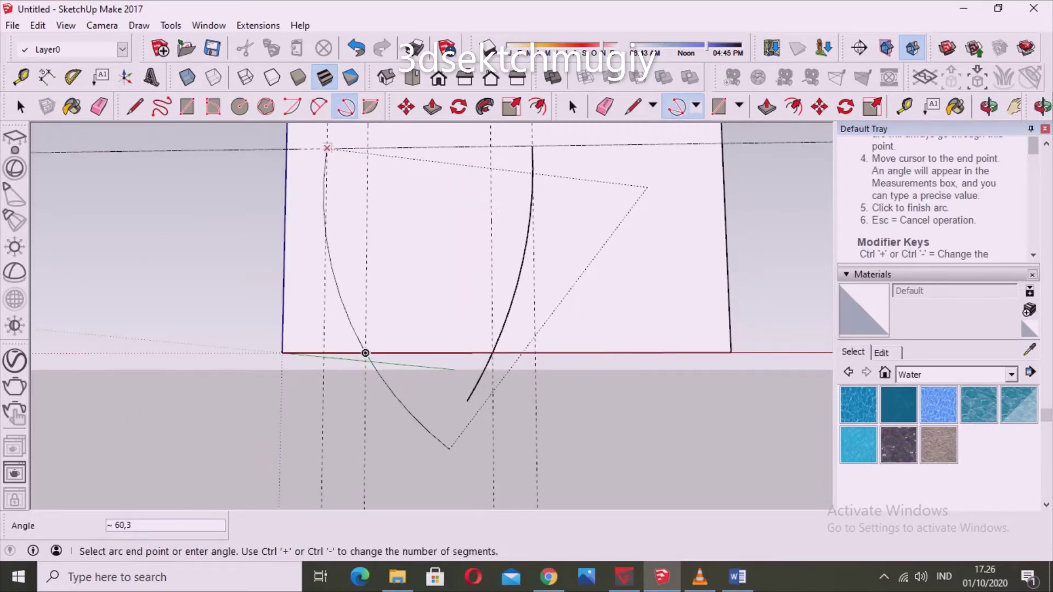
click(451, 475)
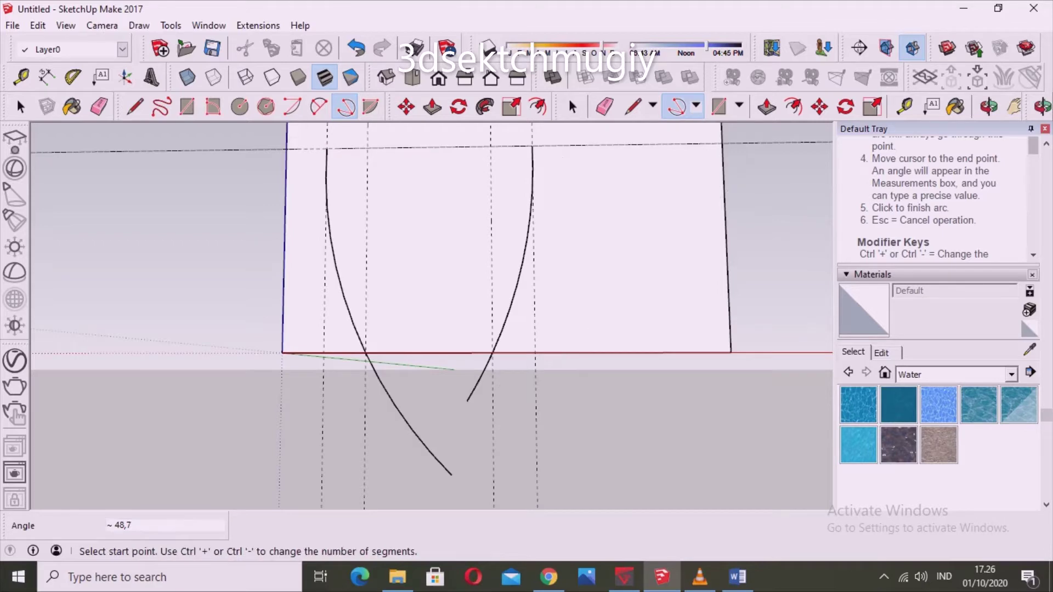
key(space)
Switch to the front view and select the face between the two arcs.
key(l)
click(365, 353)
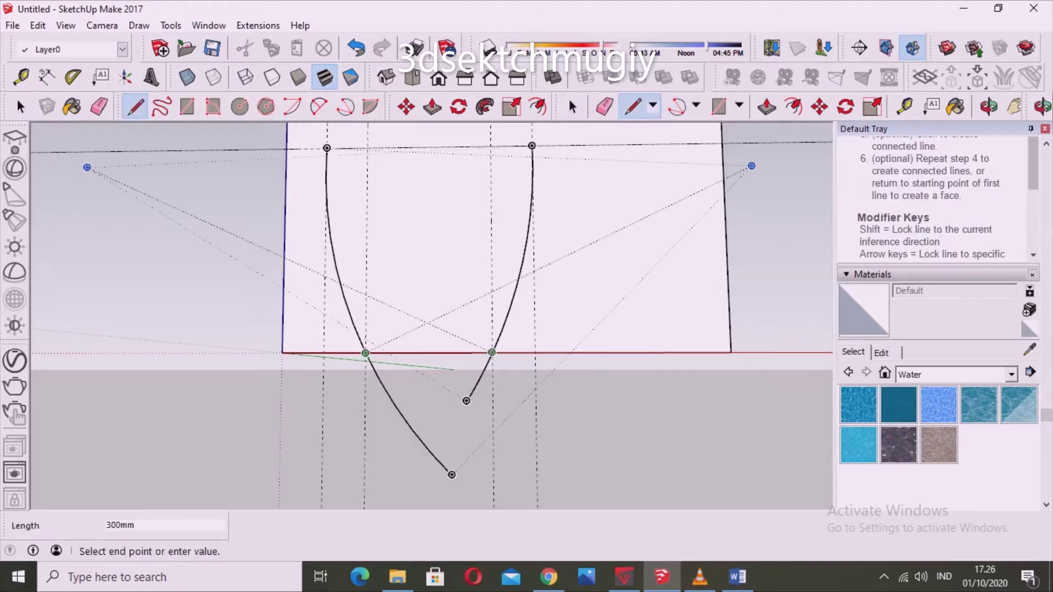
key(Escape)
key(e)
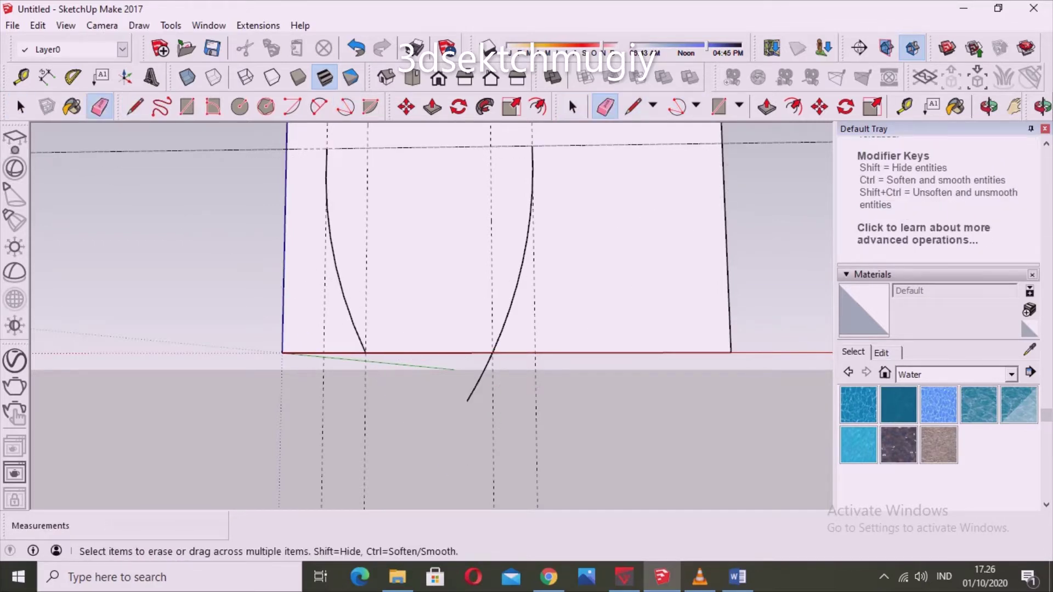
key(F3)
key(space)
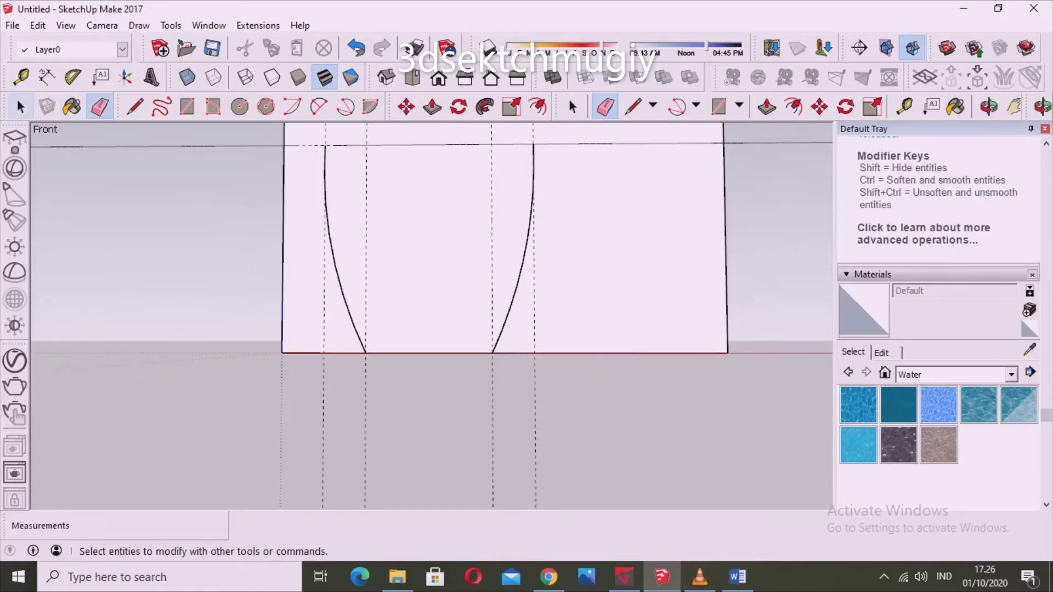
key(l)
click(365, 353)
key(Escape)
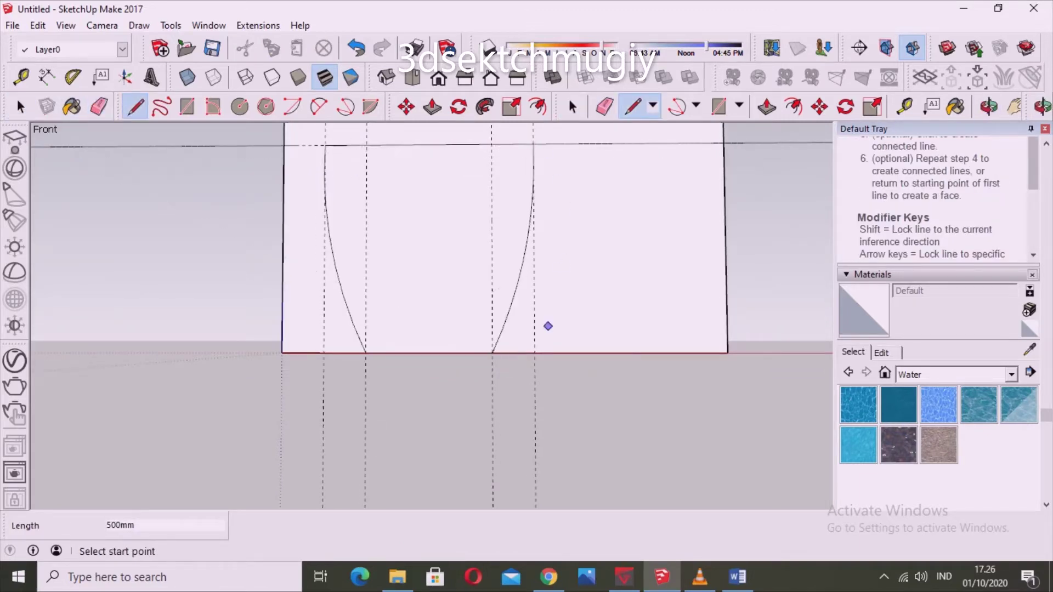
key(space)
click(429, 247)
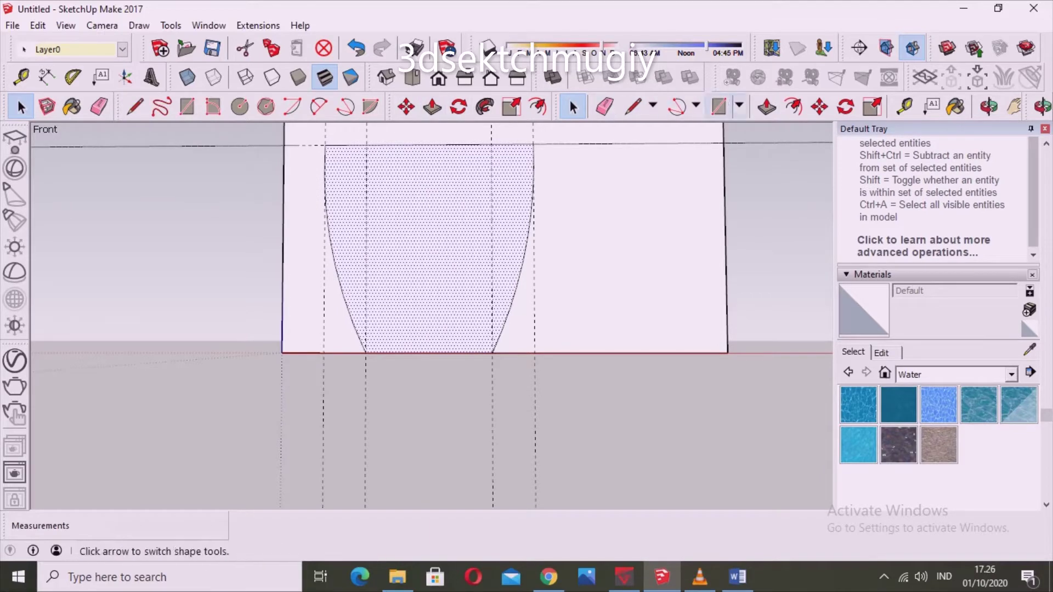
Offset the selected curved panel's outline 60 mm inward to form a rim band.
click(793, 105)
click(460, 144)
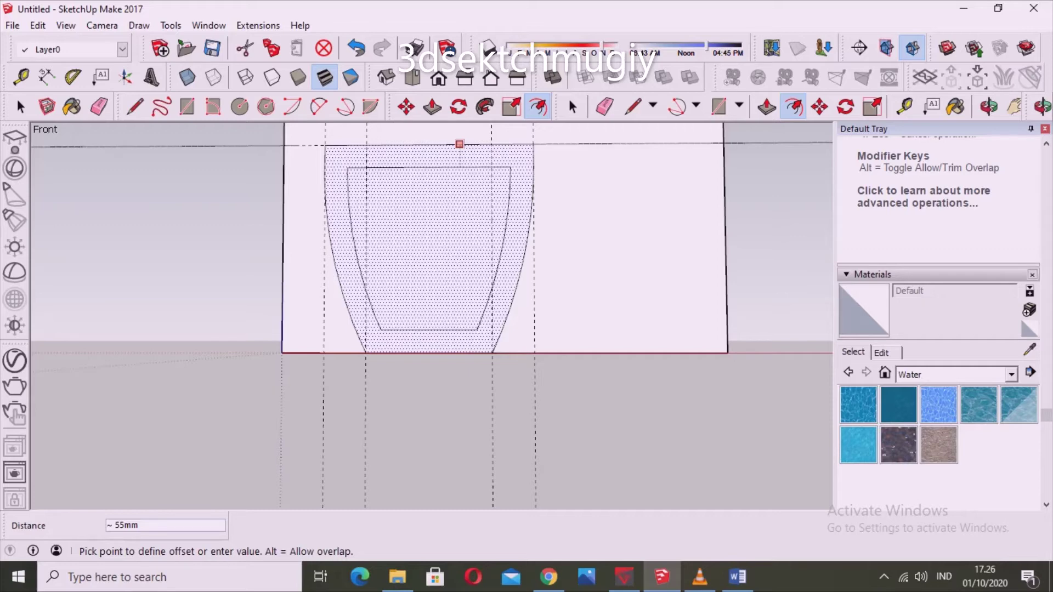
text(0)
key(Return)
scroll(474, 255, down, 3)
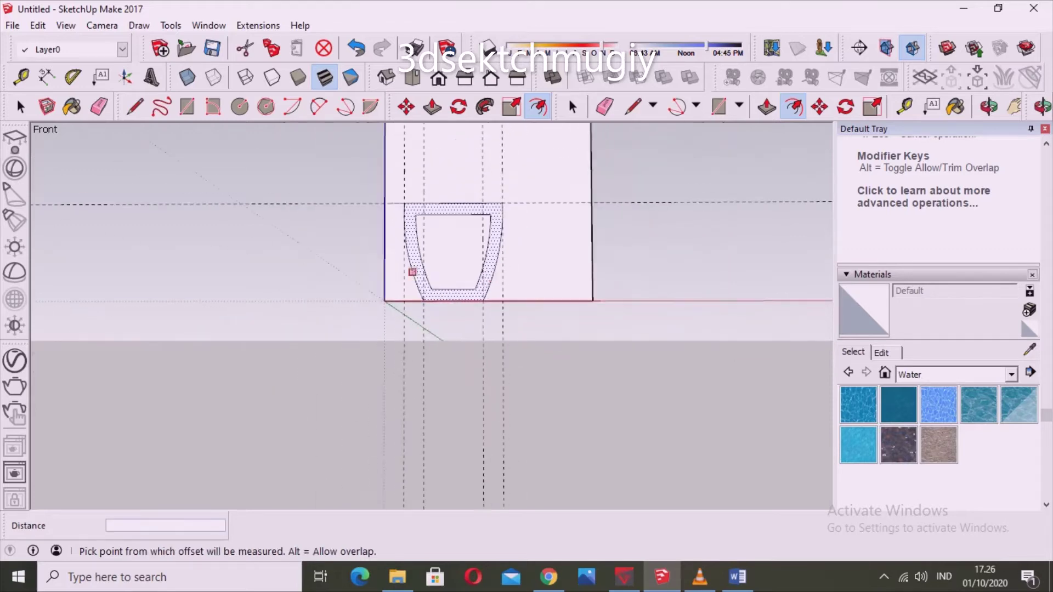
shift+middle_drag(411, 202, 423, 329)
key(space)
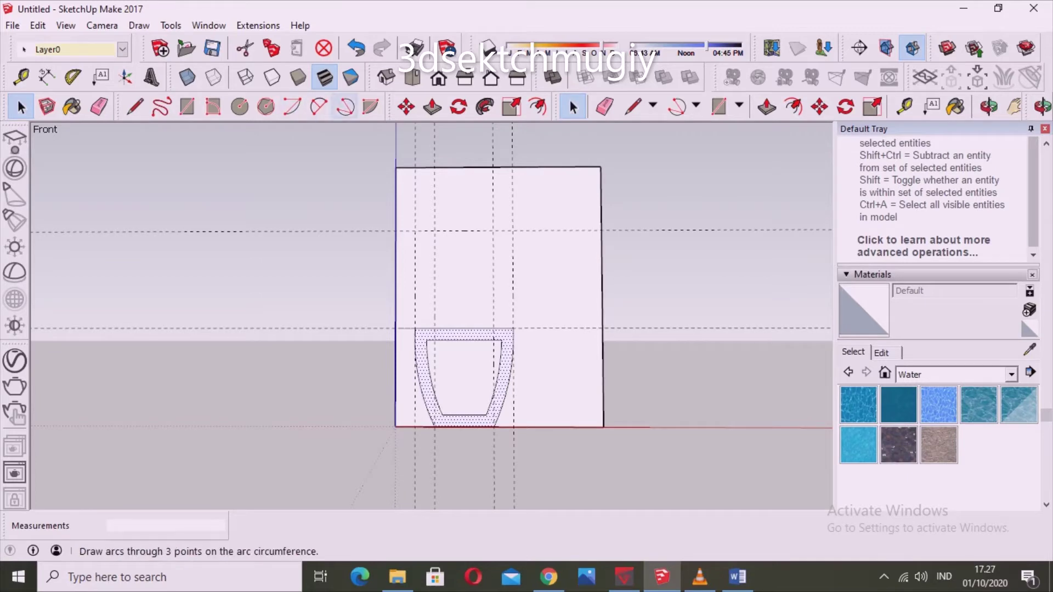
Draw a three-point arc from the rectangle's left edge to the band's top-left corner.
click(345, 106)
scroll(411, 284, up, 2)
click(390, 213)
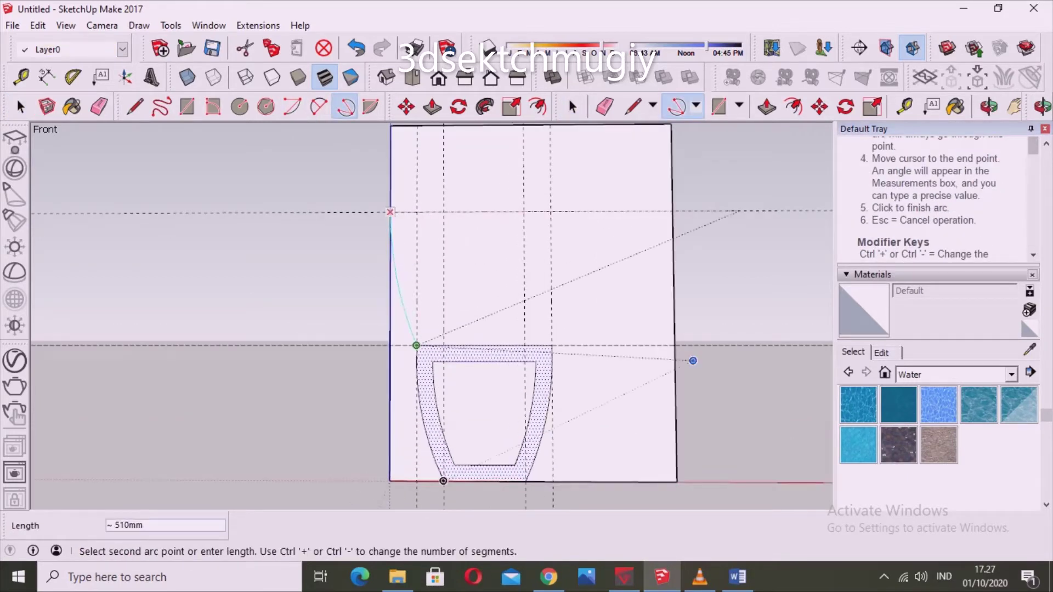
scroll(417, 345, up, 1)
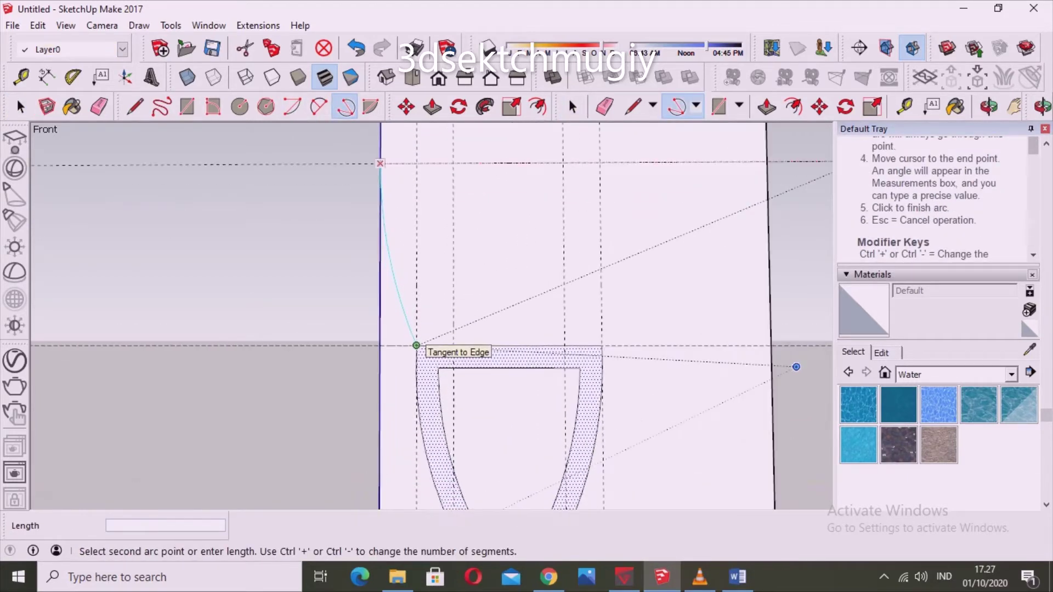
click(416, 345)
scroll(652, 305, down, 1)
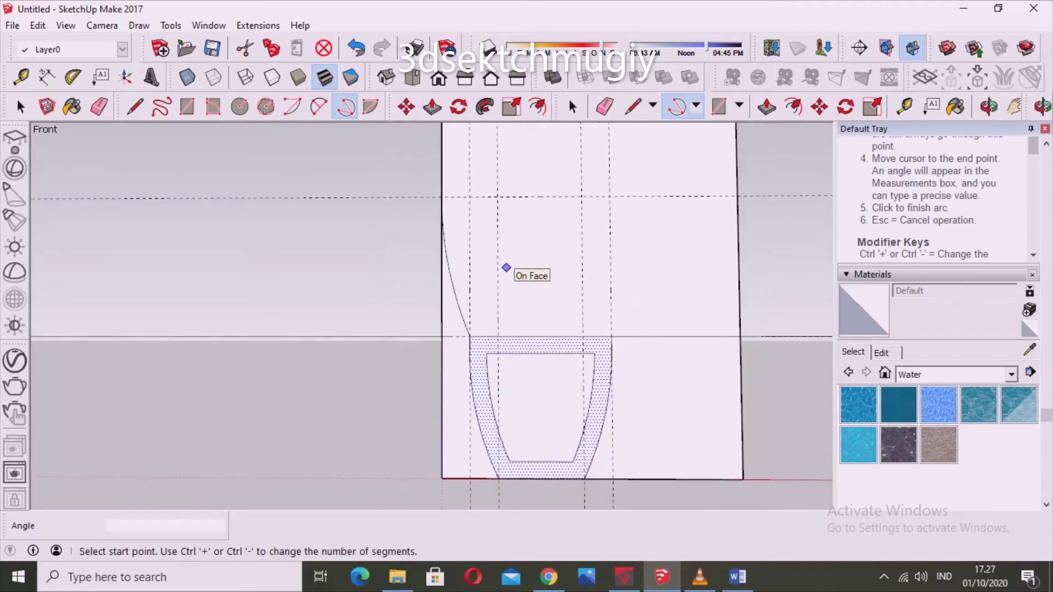
scroll(477, 355, up, 1)
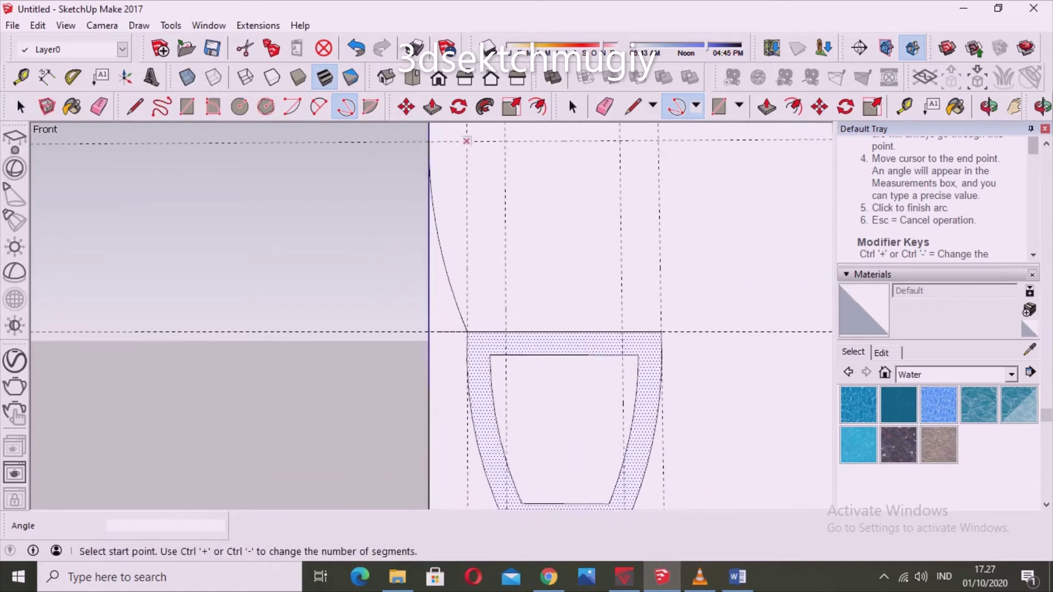
key(space)
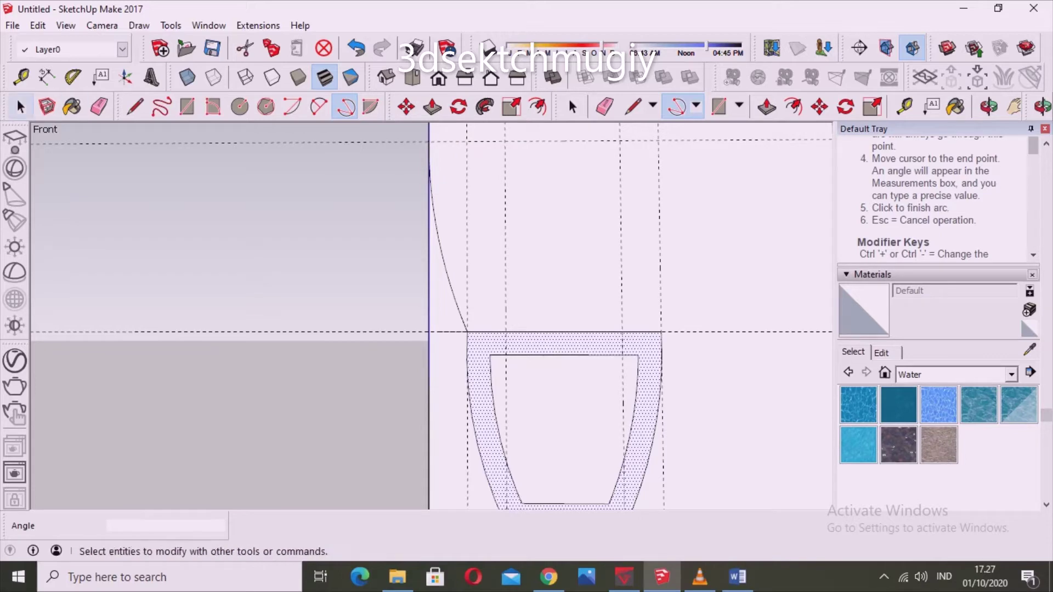
scroll(442, 159, up, 1)
Place two guides 50 mm inside the left edge and the first arc.
click(21, 77)
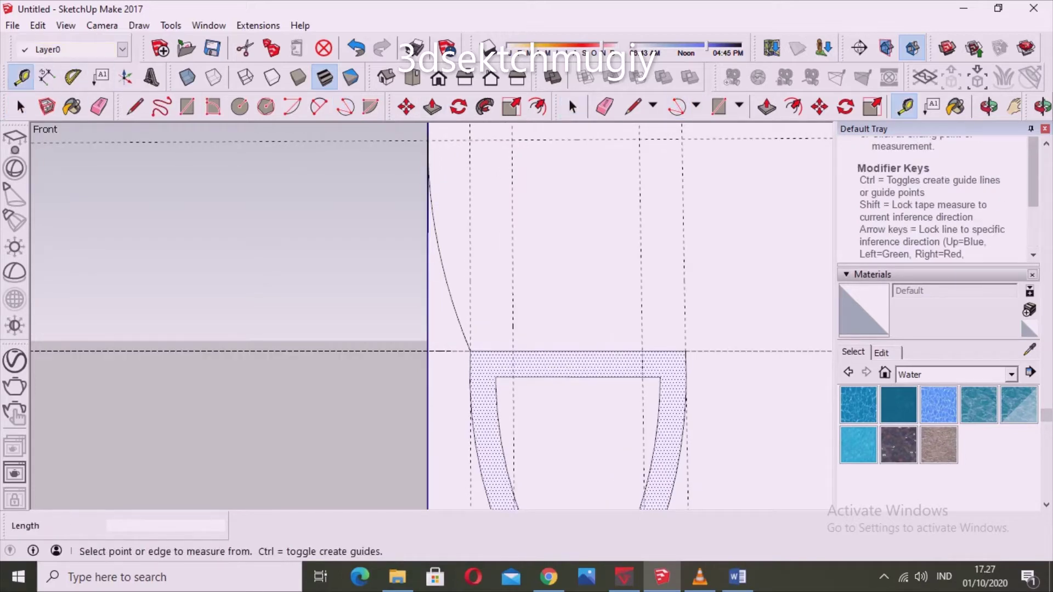
click(427, 267)
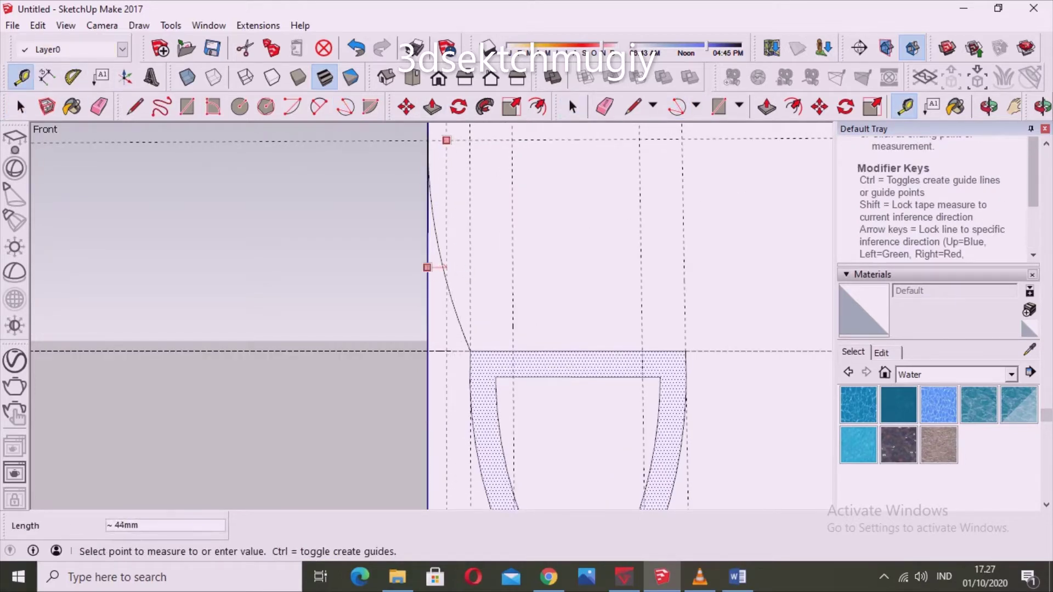
text(0)
key(Return)
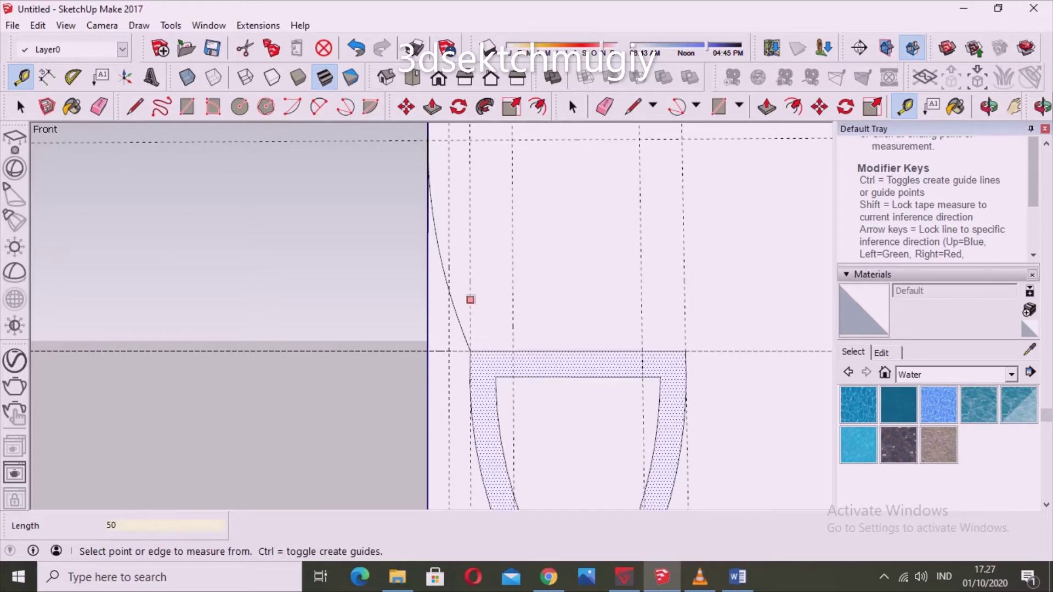
click(470, 300)
text(0)
key(Return)
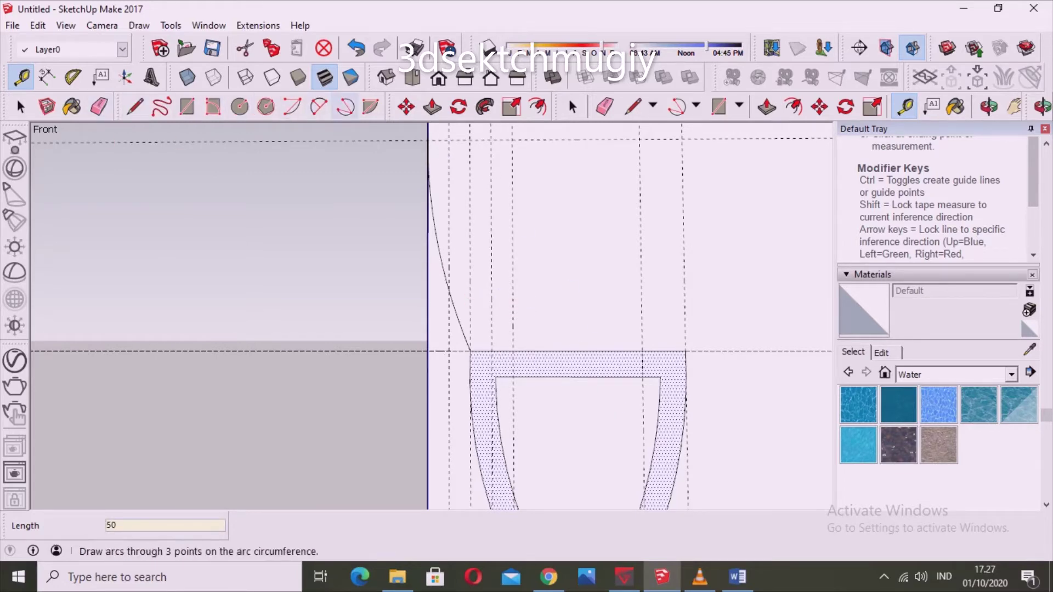
Draw a parallel inner three-point arc through the 50 mm guide crossings.
click(345, 105)
click(448, 140)
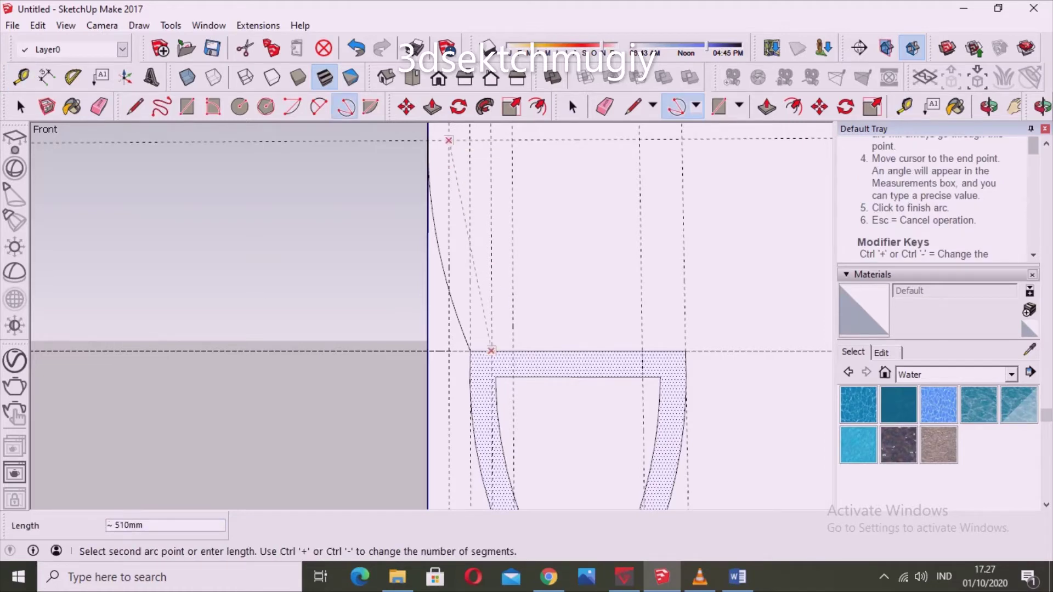
click(491, 351)
key(Escape)
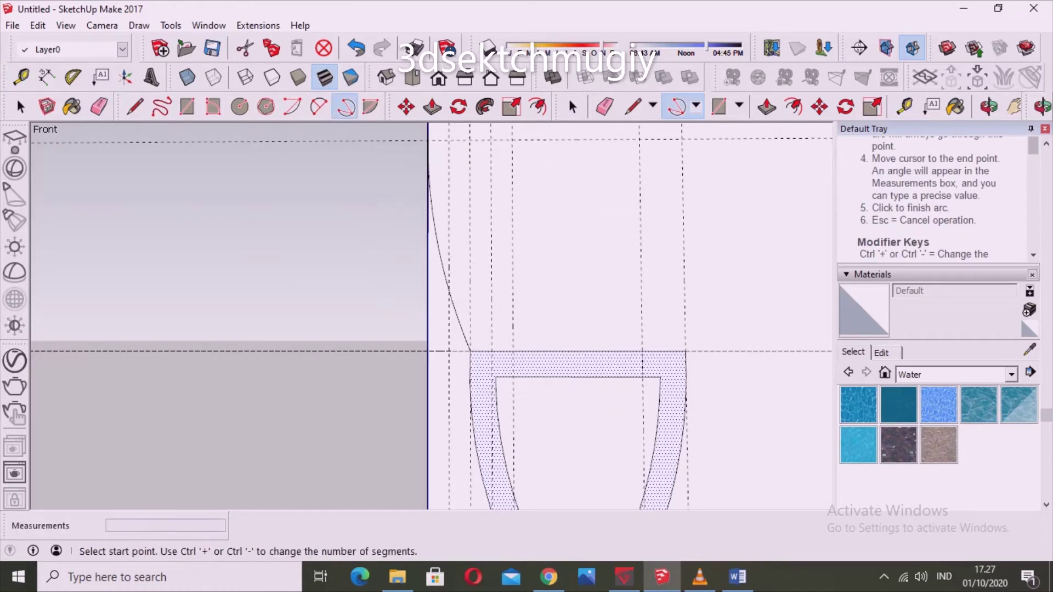
click(292, 106)
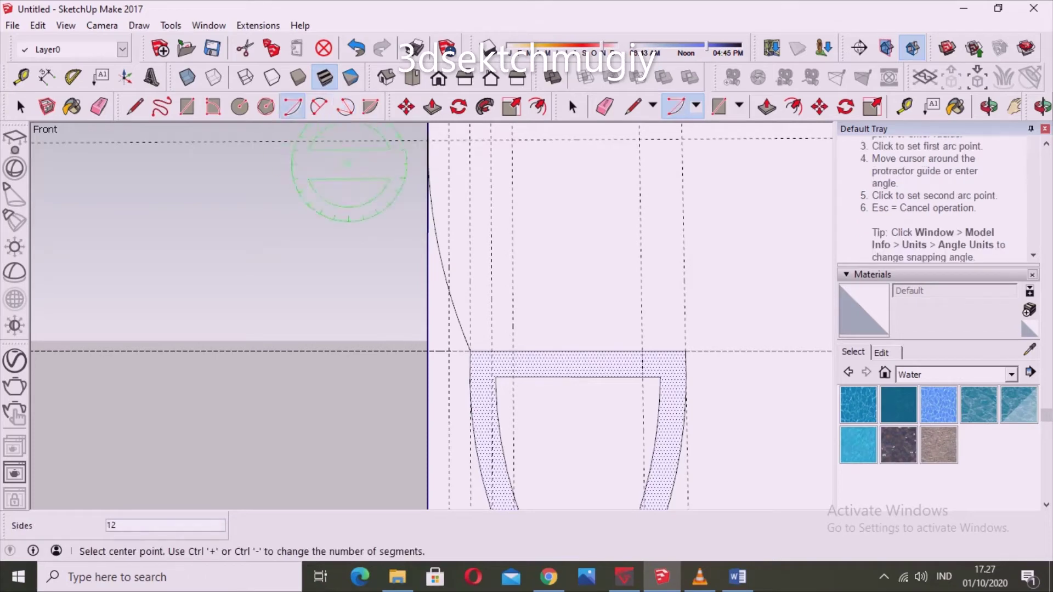
click(345, 106)
click(449, 141)
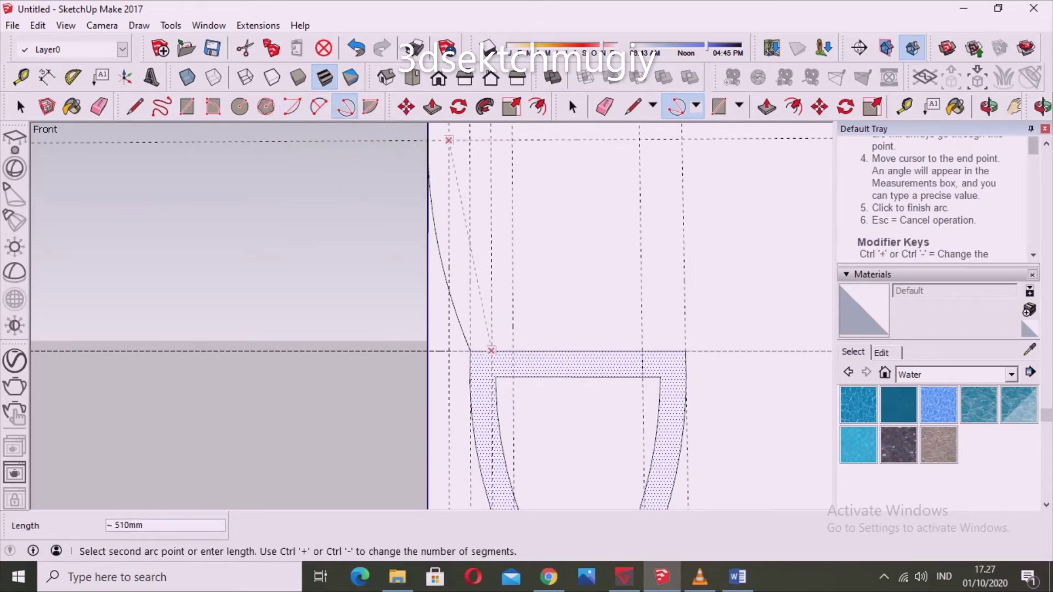
click(490, 351)
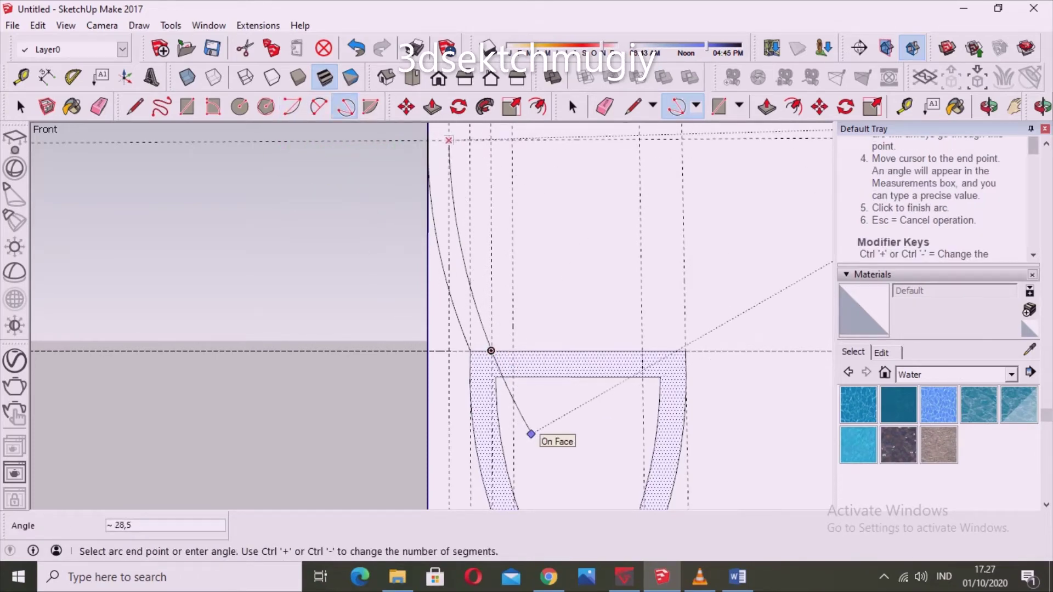
click(538, 442)
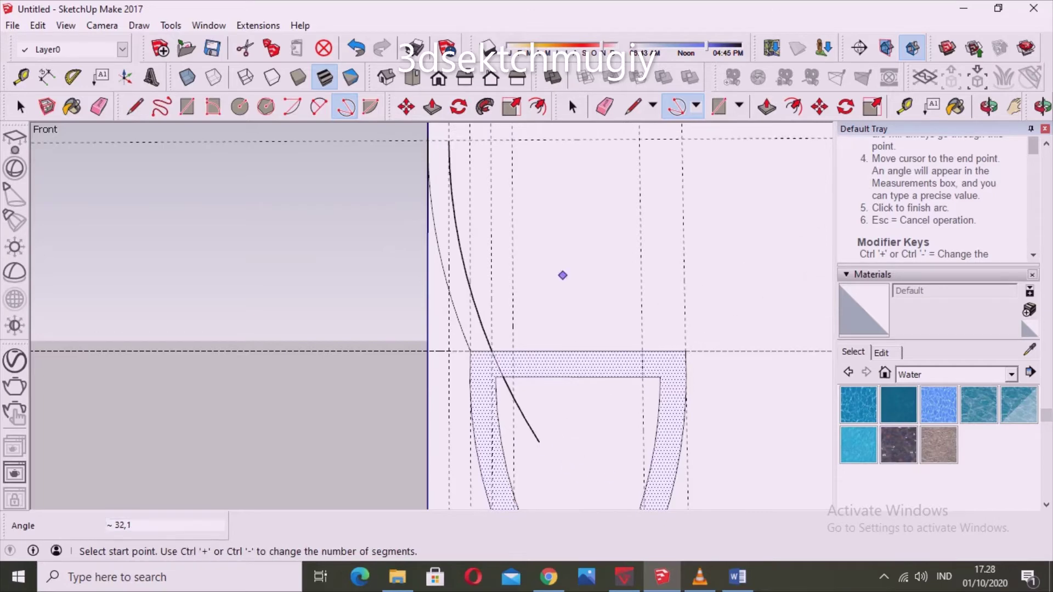
key(space)
key(l)
scroll(453, 159, up, 2)
Orbit to a perspective view of the chair-side profile.
click(452, 135)
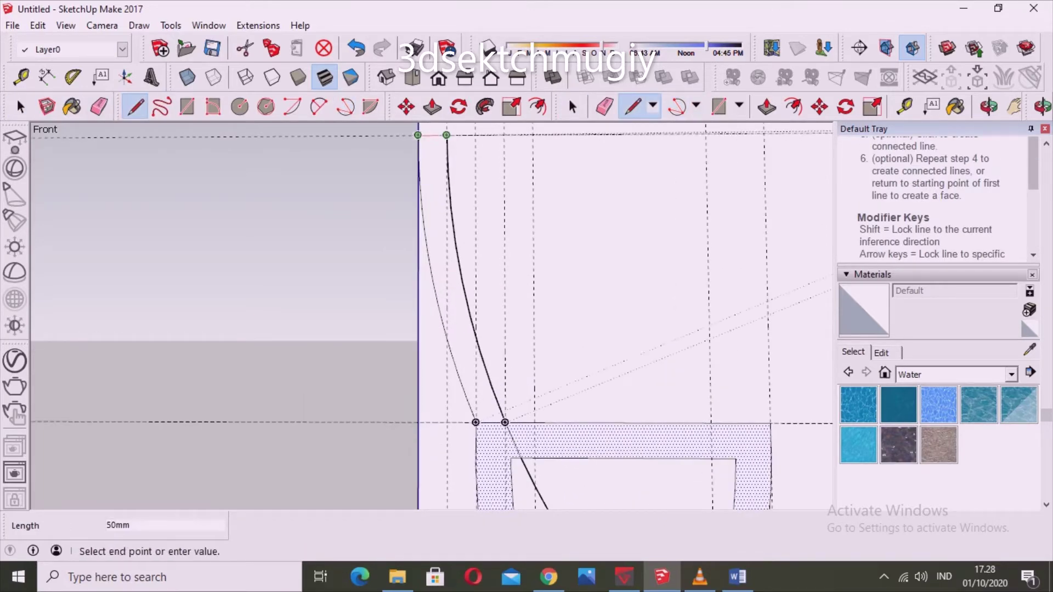
key(Escape)
key(space)
scroll(552, 340, down, 1)
scroll(566, 347, down, 3)
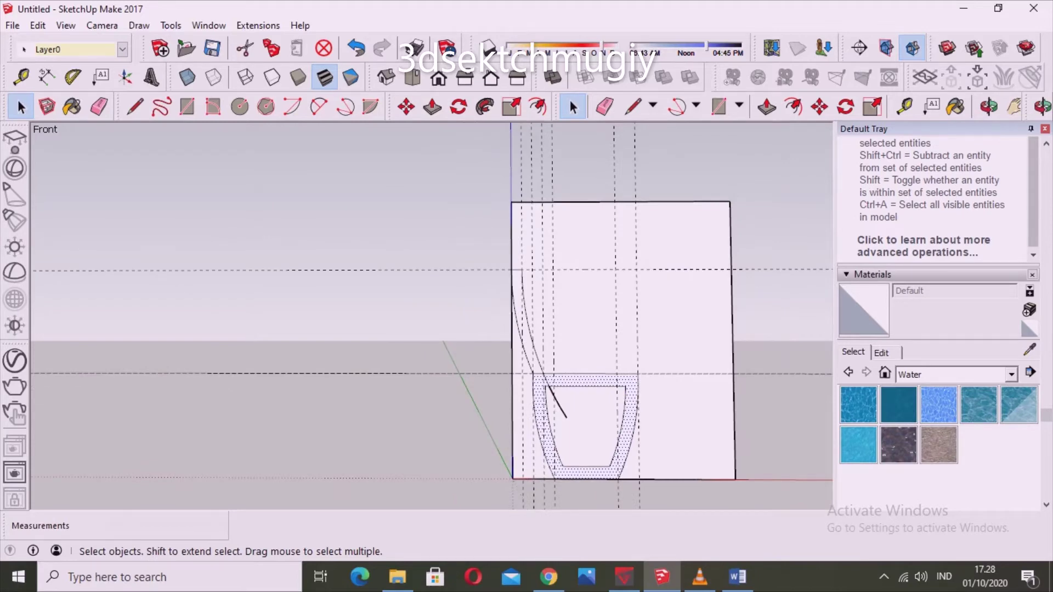
key(e)
scroll(569, 415, up, 3)
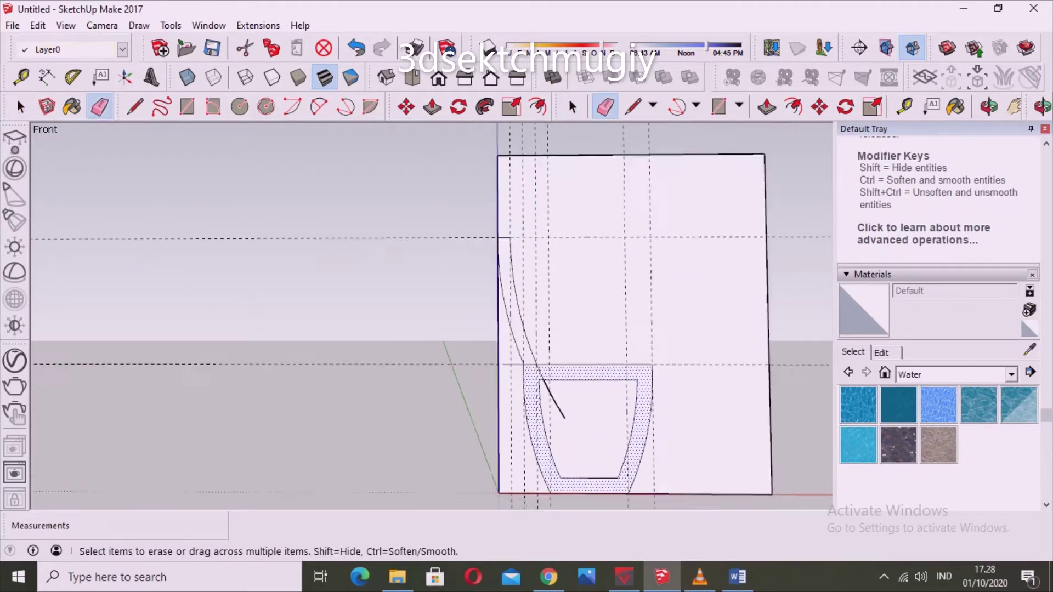
scroll(541, 369, up, 2)
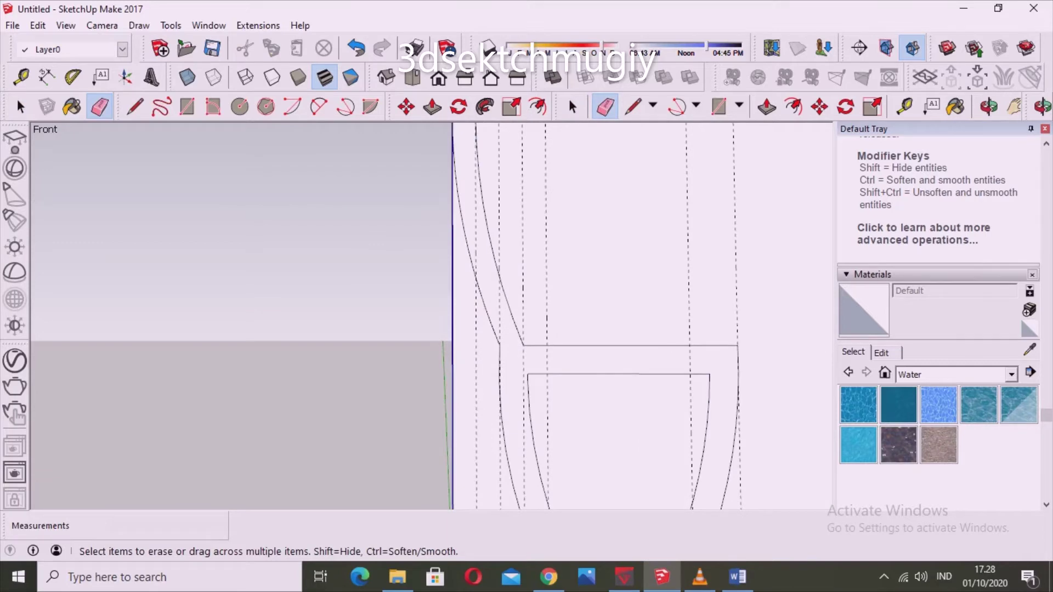
scroll(565, 307, down, 2)
middle_drag(564, 308, 636, 302)
scroll(531, 256, up, 3)
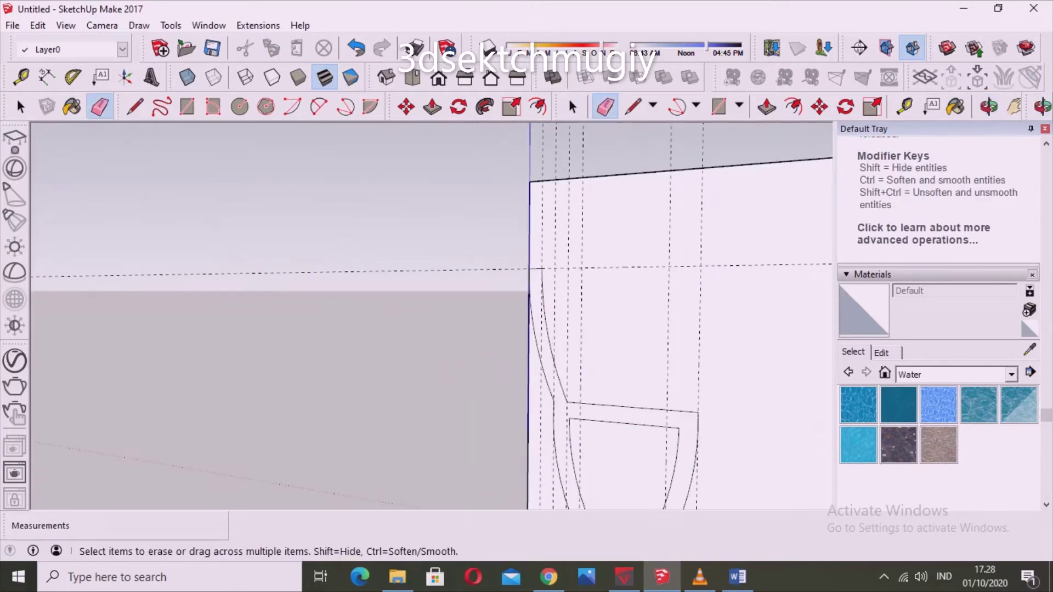
scroll(531, 256, up, 2)
click(21, 106)
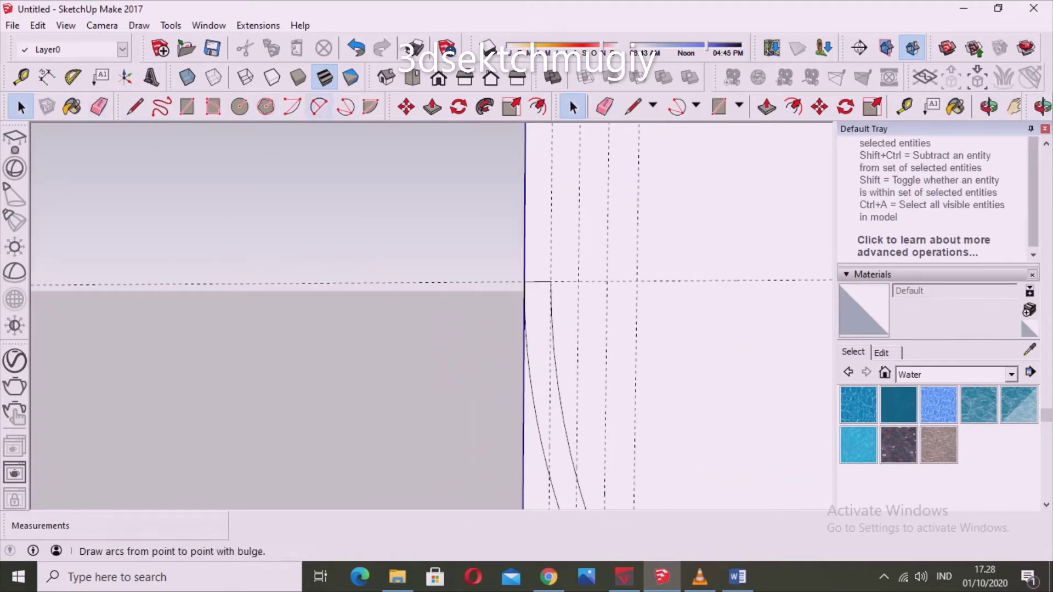
Add a two-point arc rounding the backrest's top corner.
click(319, 107)
scroll(543, 277, up, 2)
click(556, 287)
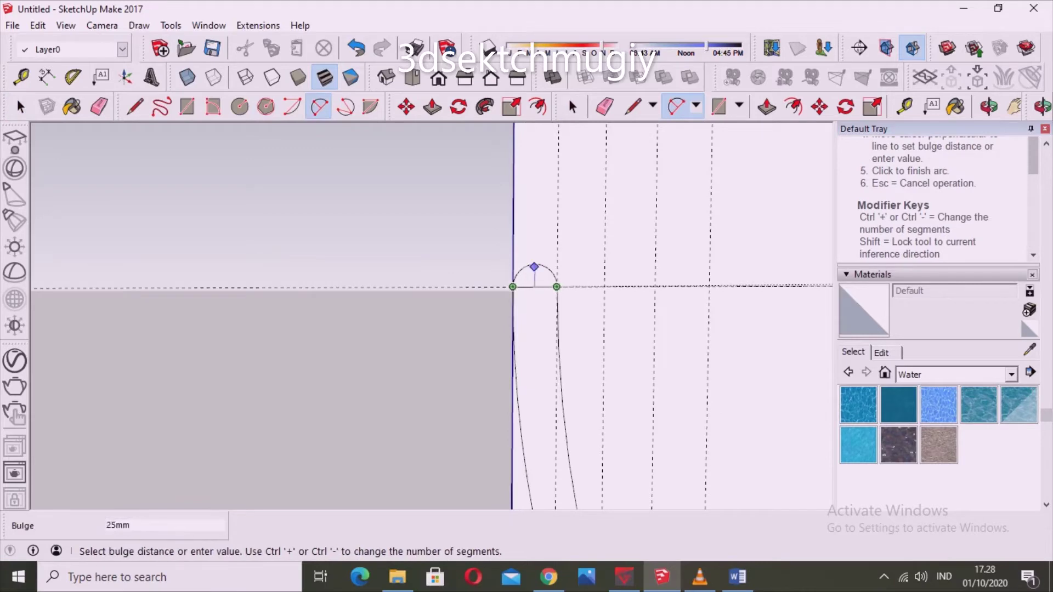
click(535, 265)
Erase the surrounding rectangle's top, right and bottom edges.
click(99, 107)
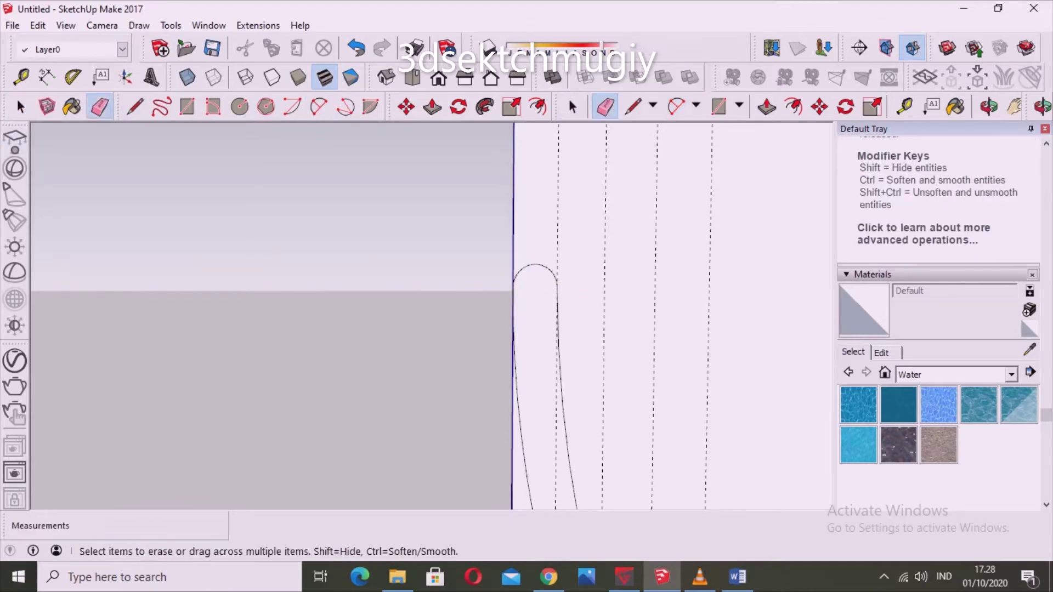
scroll(491, 264, down, 2)
scroll(491, 263, down, 3)
scroll(491, 263, down, 1)
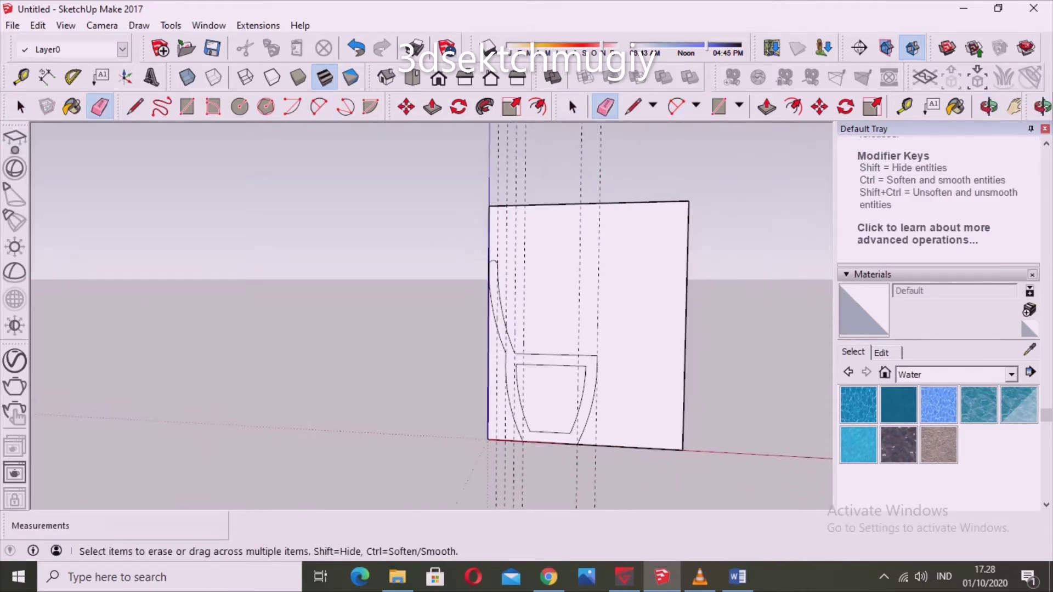
scroll(498, 354, up, 1)
scroll(497, 354, up, 3)
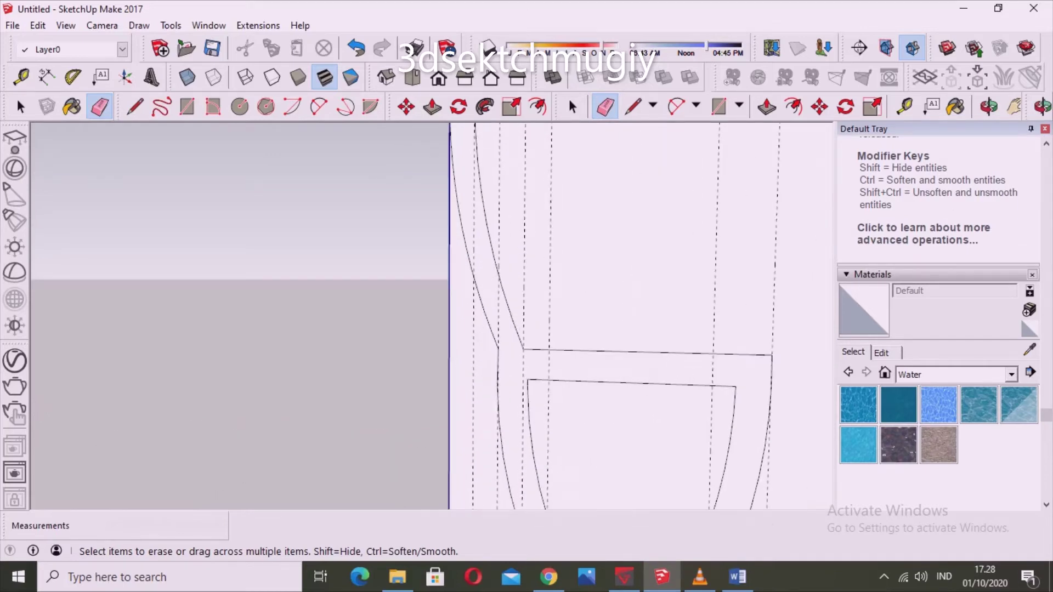
scroll(498, 354, down, 2)
scroll(498, 354, down, 1)
scroll(554, 376, down, 2)
key(space)
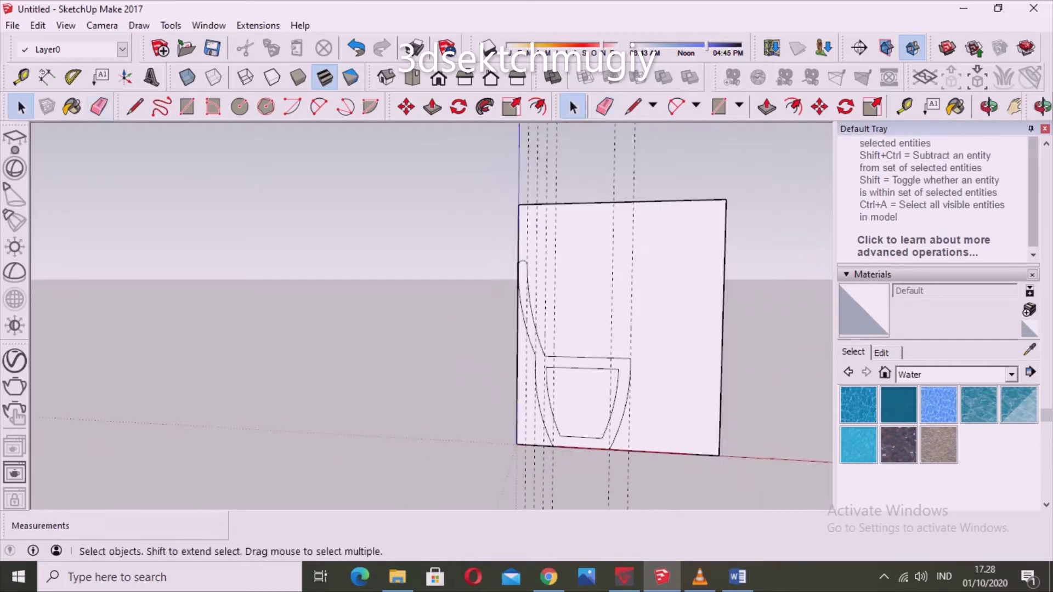
key(e)
click(622, 202)
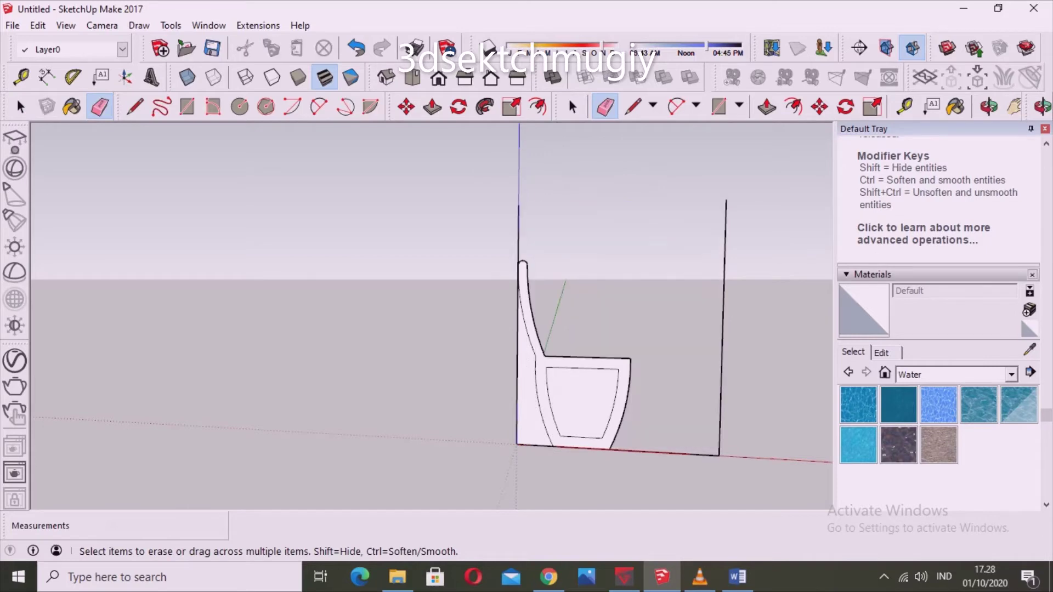
click(722, 329)
click(518, 357)
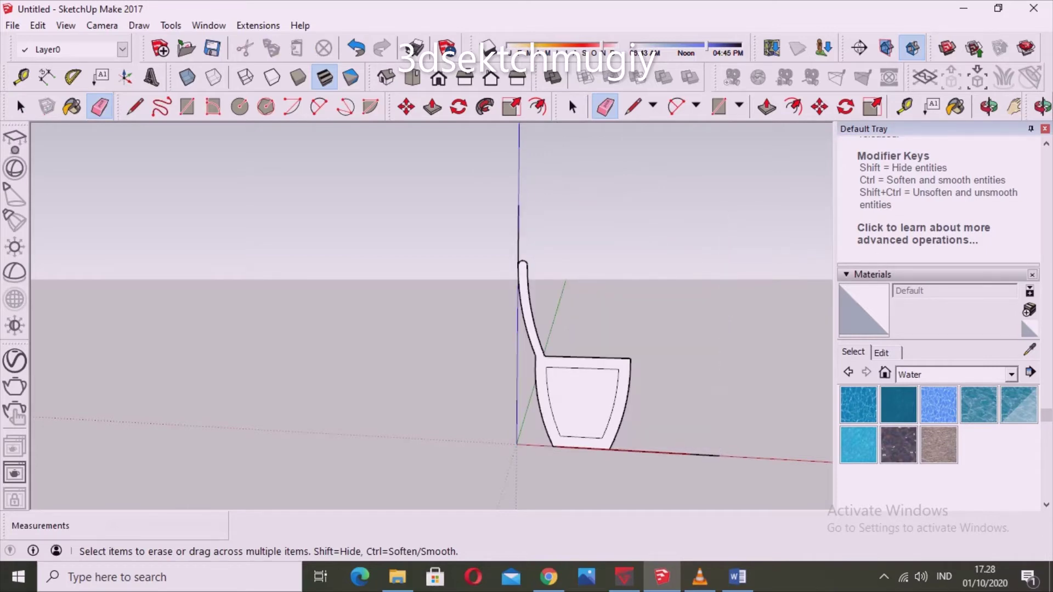
key(space)
Delete the profile's inner face and extrude the open frame 60 mm thick.
click(582, 403)
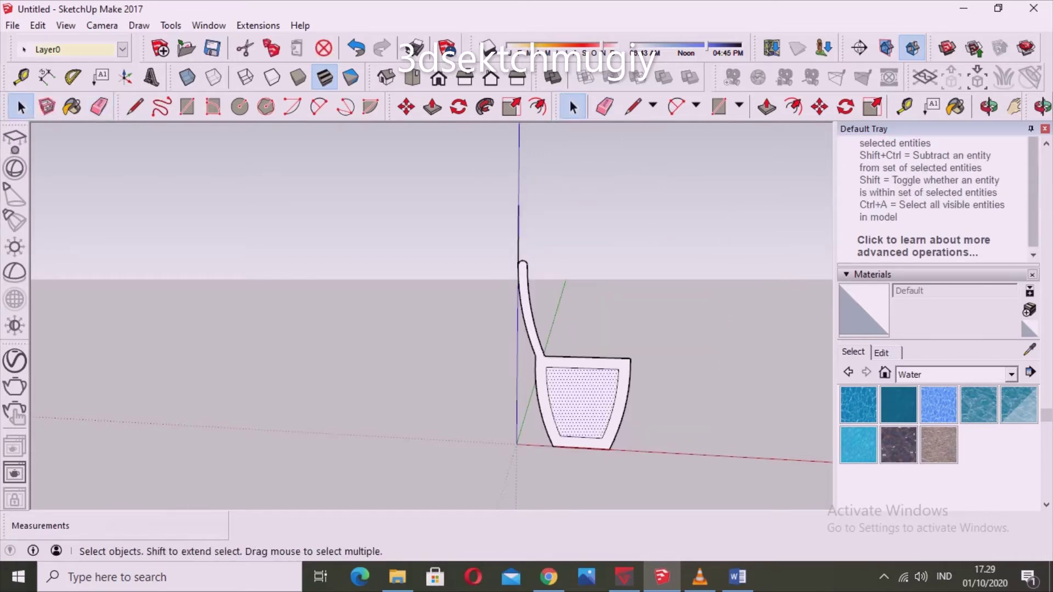
key(Delete)
mouse_move(583, 403)
middle_down()
mouse_move(493, 403)
mouse_move(548, 384)
middle_up()
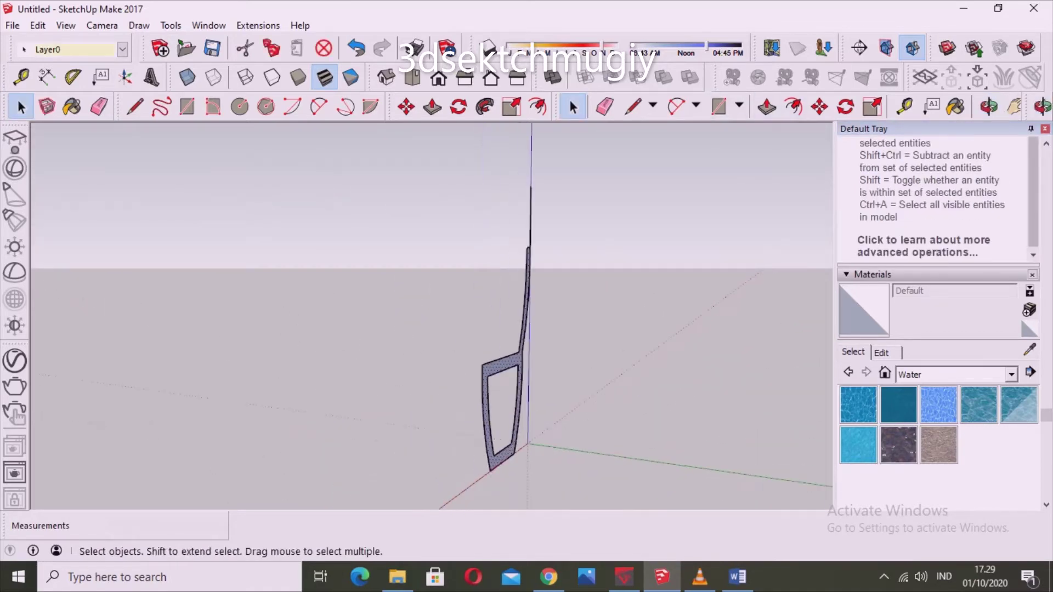
key(p)
middle_drag(477, 329, 524, 346)
click(521, 384)
text(60)
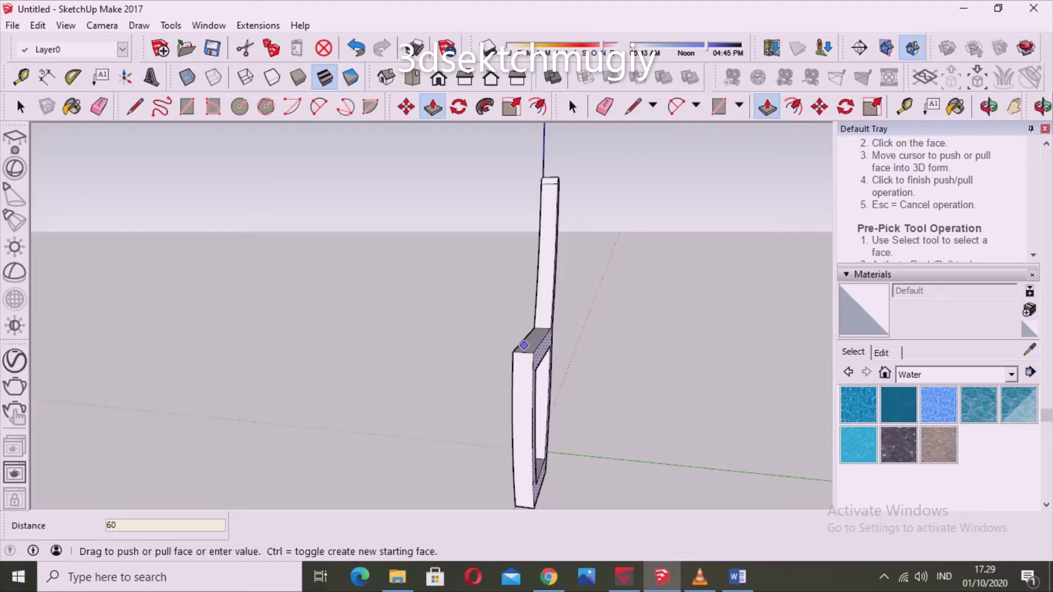
key(Return)
Select the whole extruded side frame with a selection window.
key(space)
mouse_move(524, 345)
middle_down()
mouse_move(554, 351)
mouse_move(542, 384)
middle_up()
drag(422, 207, 542, 438)
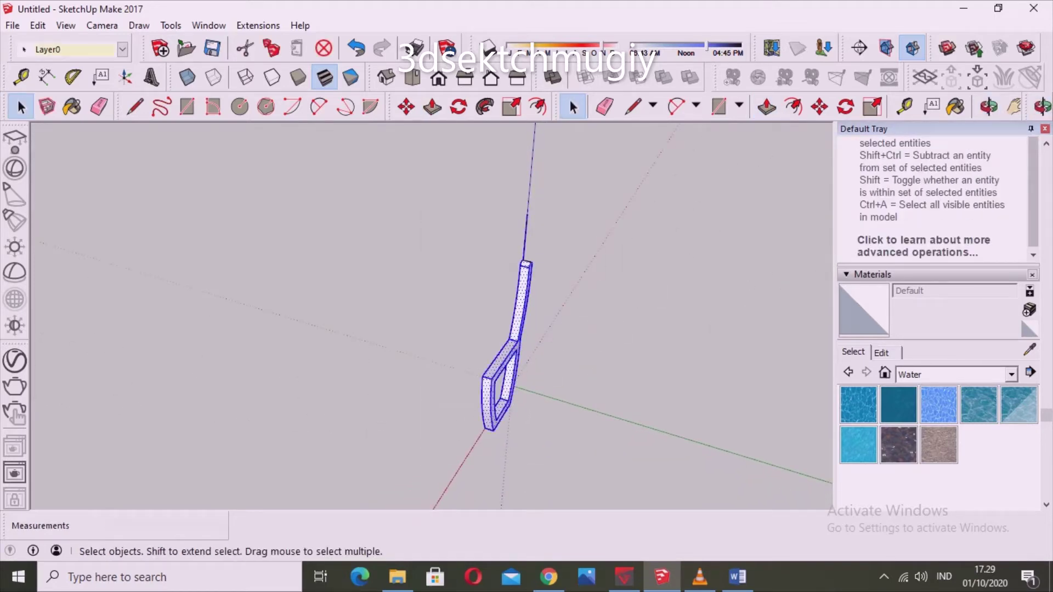
click(406, 106)
Copy the side frame 1600 away from its bottom corner.
middle_drag(543, 384, 526, 340)
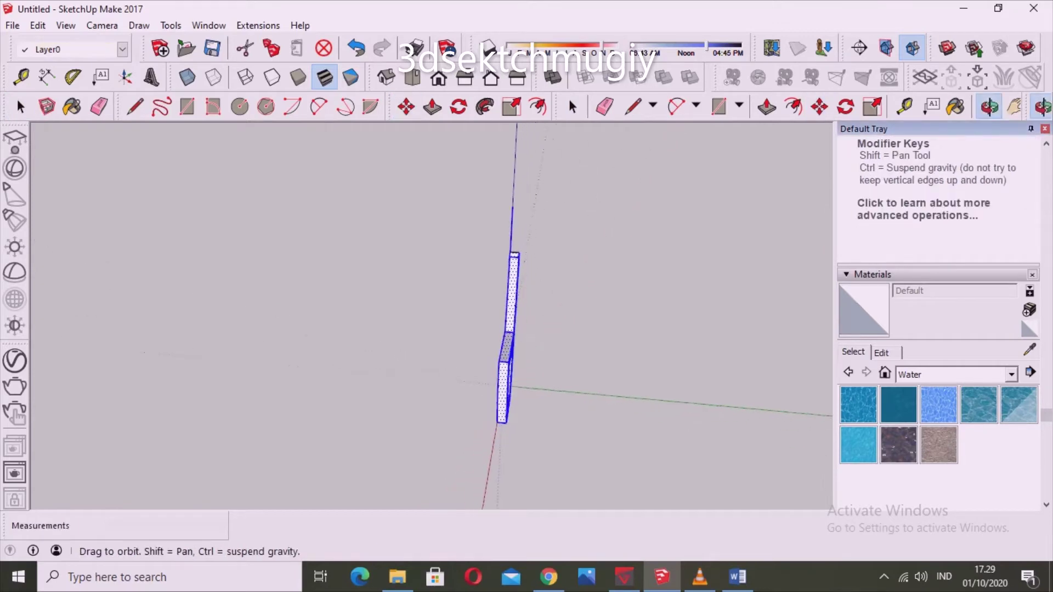
scroll(510, 302, up, 2)
click(504, 412)
key(ctrl)
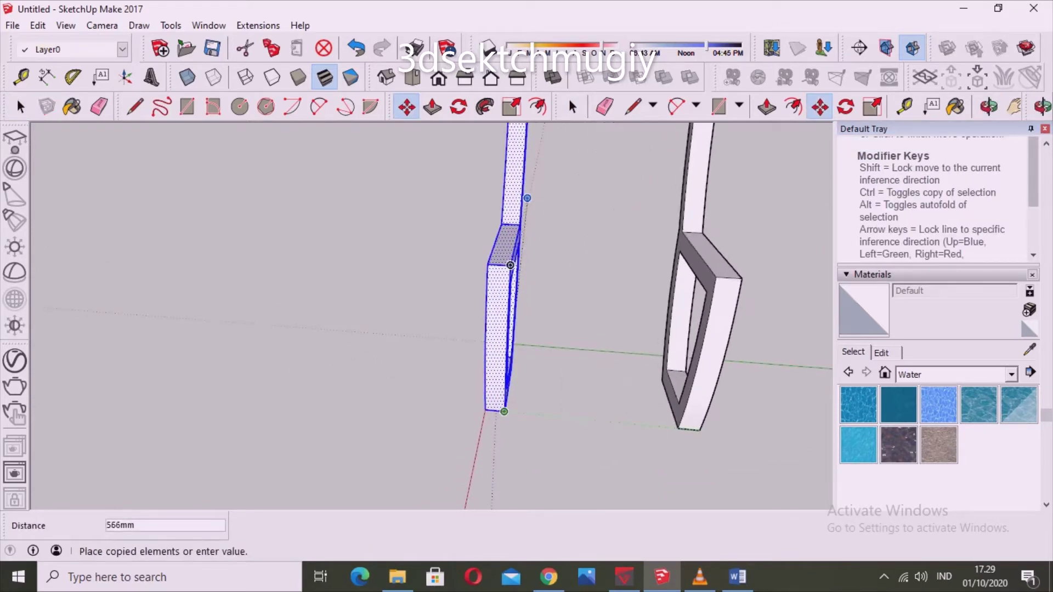
middle_drag(680, 416, 724, 409)
text(1600)
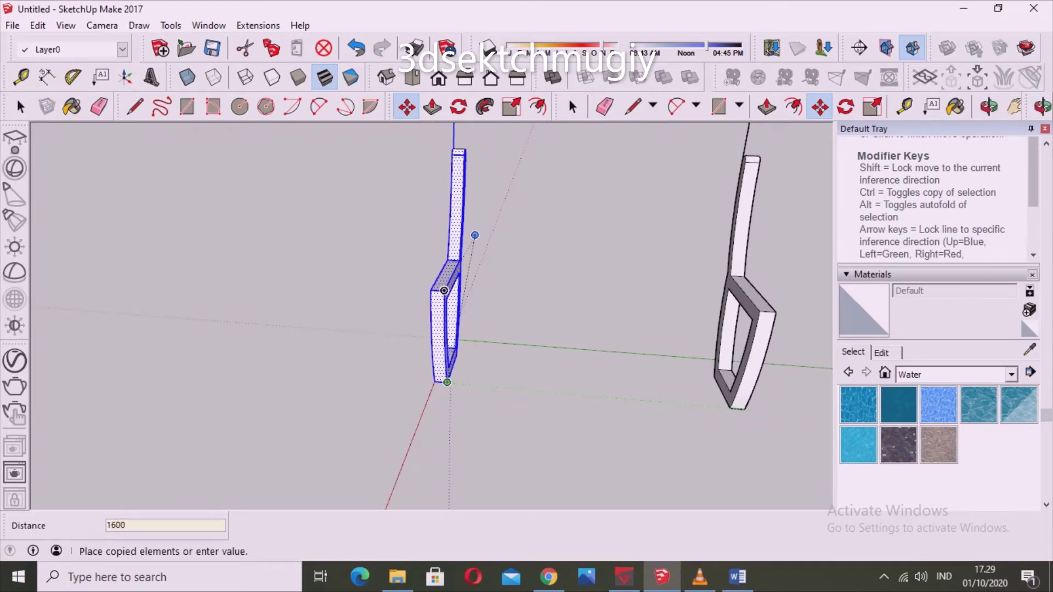
key(Return)
Clear the selection and orbit around both side frames.
scroll(548, 411, down, 3)
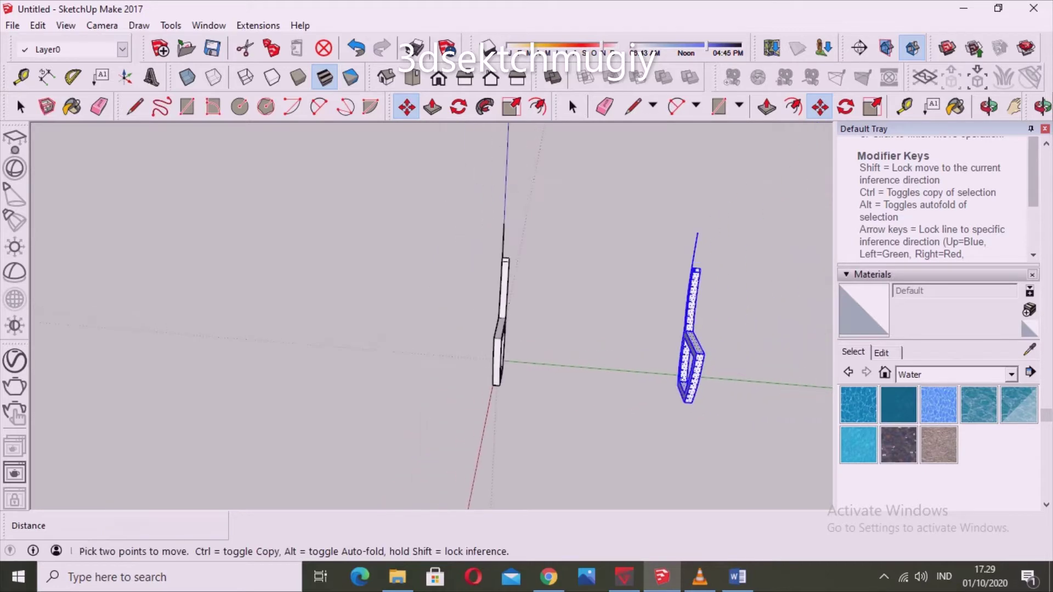
click(21, 107)
click(605, 107)
scroll(700, 242, up, 2)
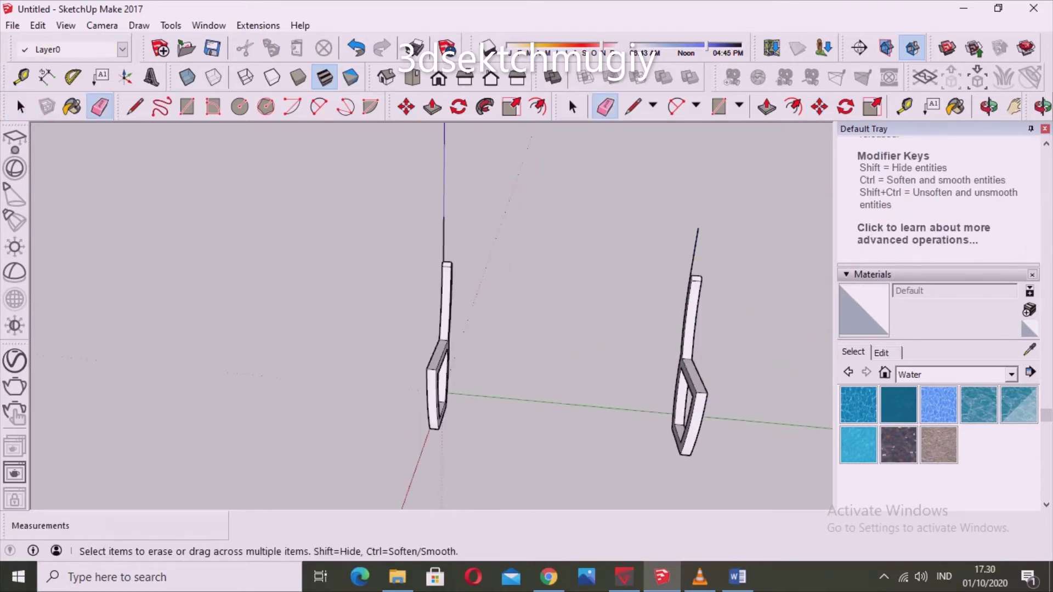
middle_drag(439, 329, 549, 329)
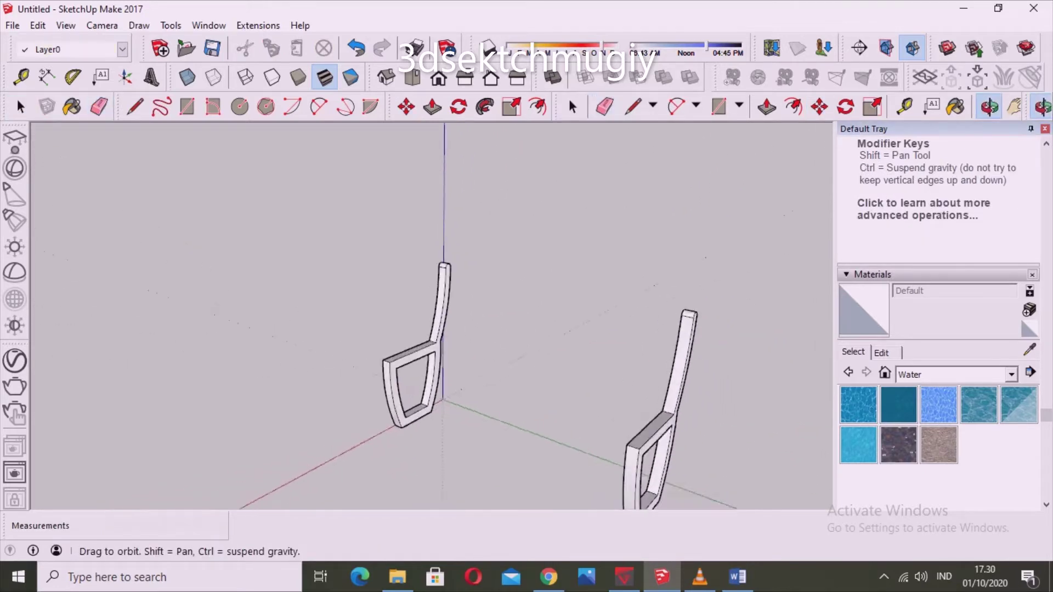
middle_drag(439, 329, 548, 329)
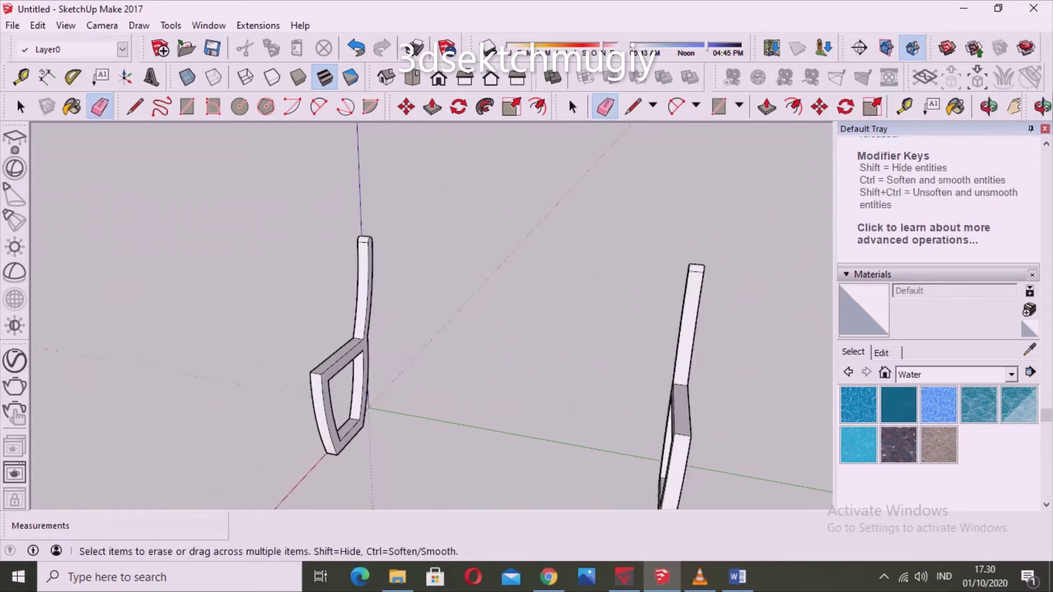
key(space)
click(21, 107)
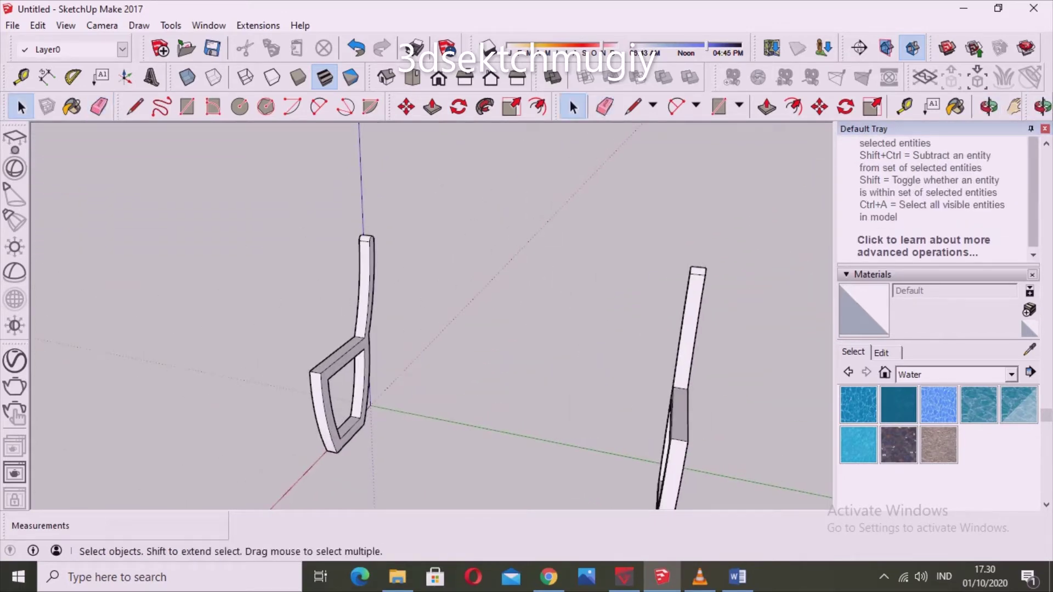
middle_drag(439, 329, 521, 329)
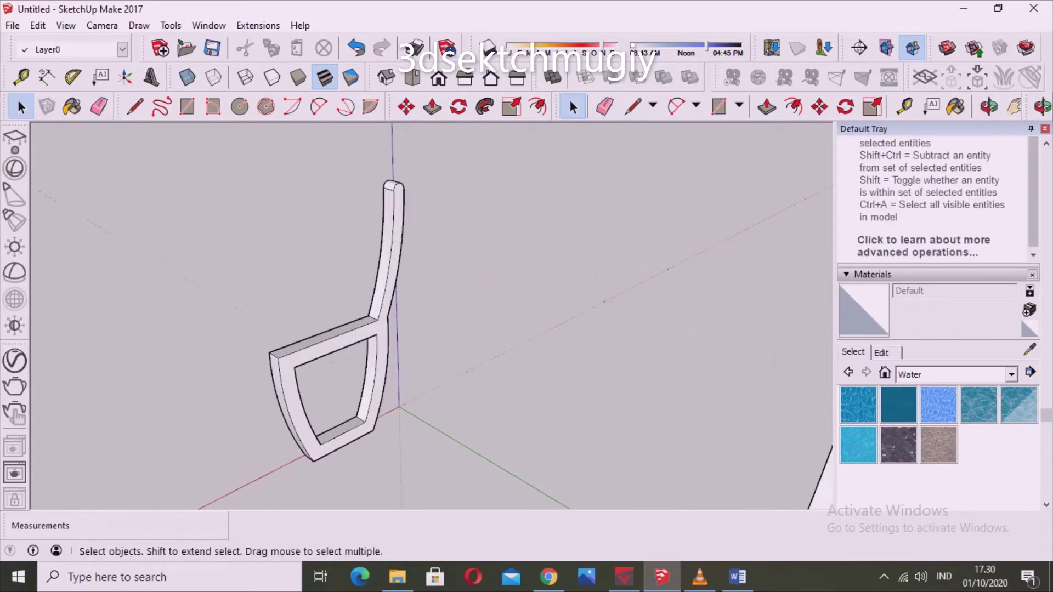
Place two Tape Measure guides 30 mm in from the first frame's seat rail edges.
middle_drag(439, 329, 521, 329)
middle_drag(438, 329, 482, 318)
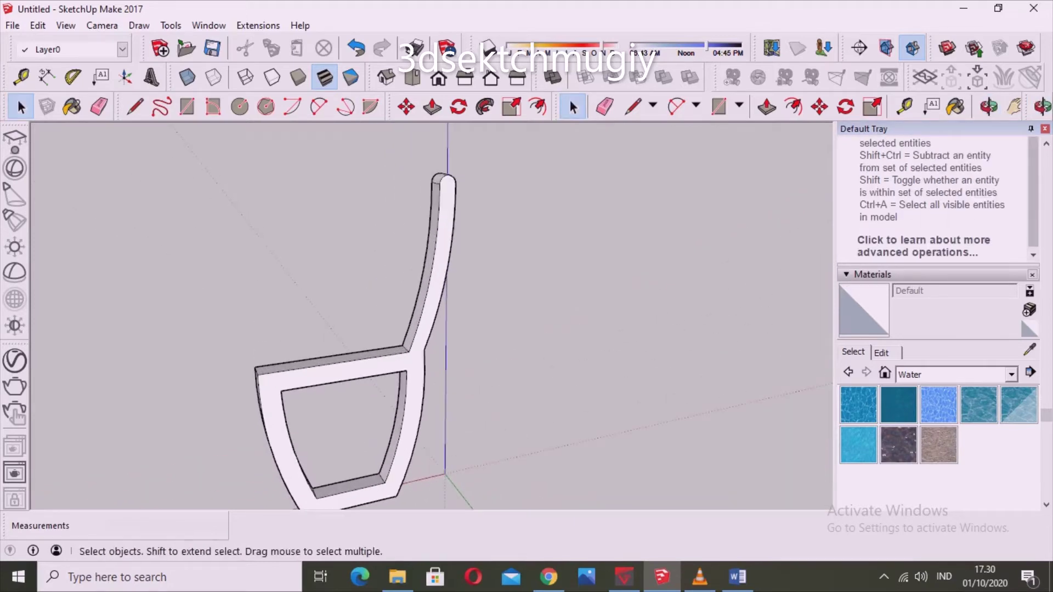
click(21, 76)
scroll(329, 381, up, 2)
click(321, 380)
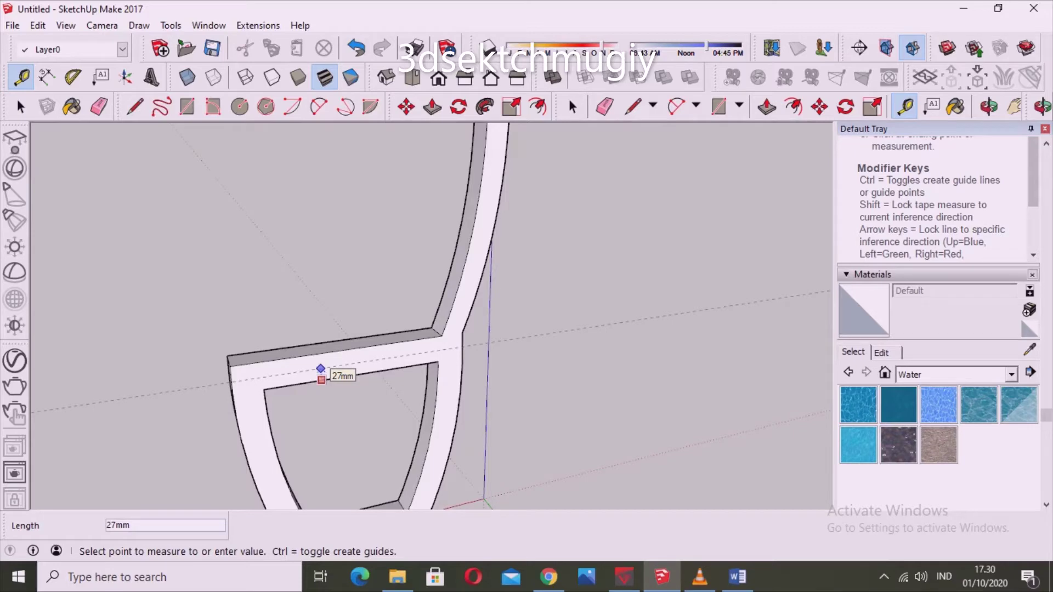
key(Return)
scroll(340, 376, up, 2)
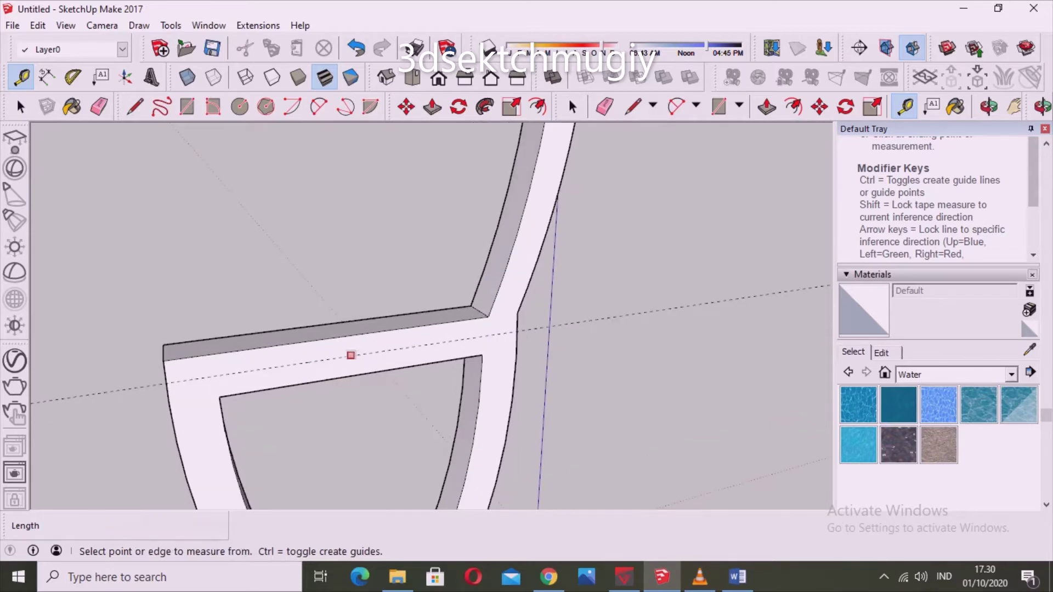
click(351, 355)
text(30mm)
key(Return)
scroll(439, 370, down, 1)
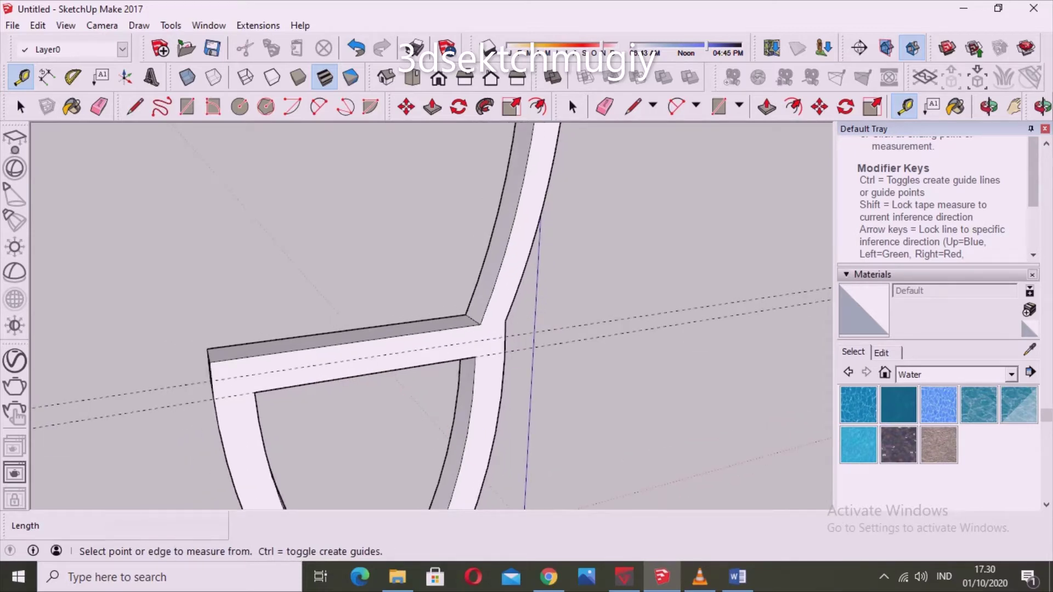
key(space)
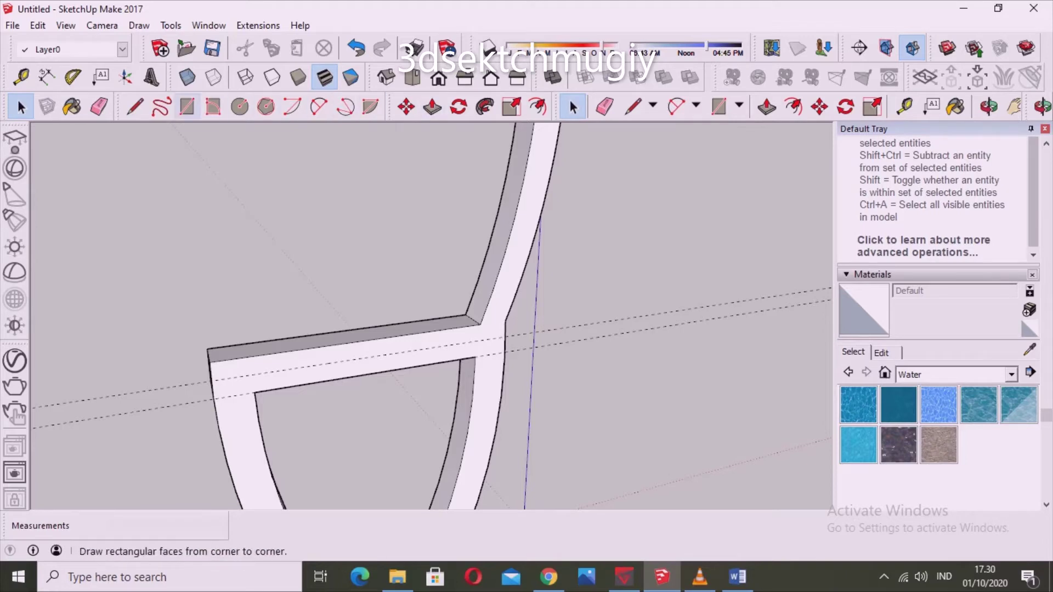
Draw a thin rectangle across the first frame's seat rail to split off a strip.
click(187, 106)
scroll(231, 403, up, 1)
click(214, 395)
scroll(530, 329, up, 2)
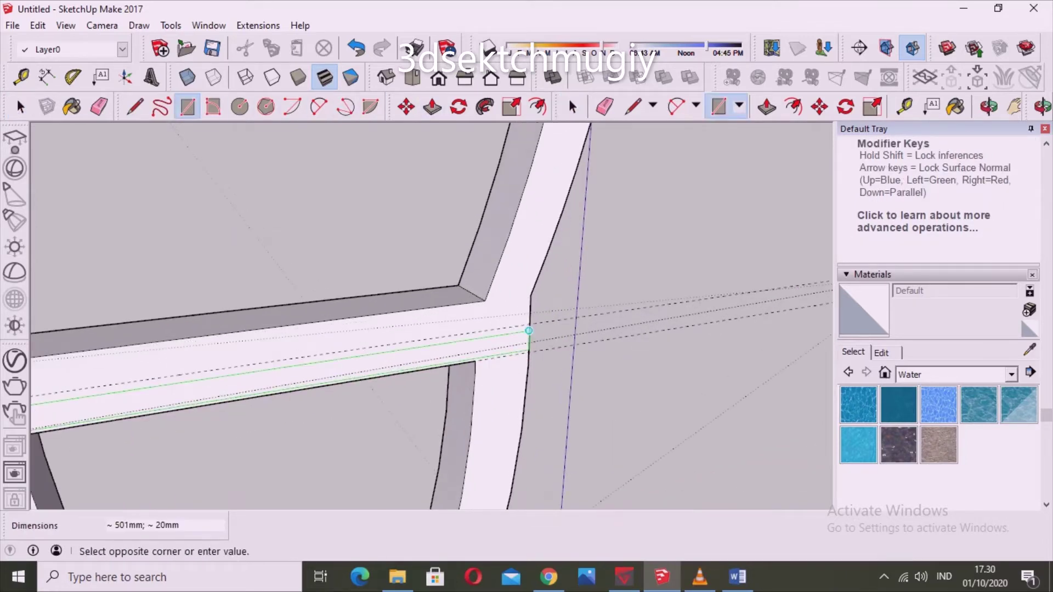
click(529, 328)
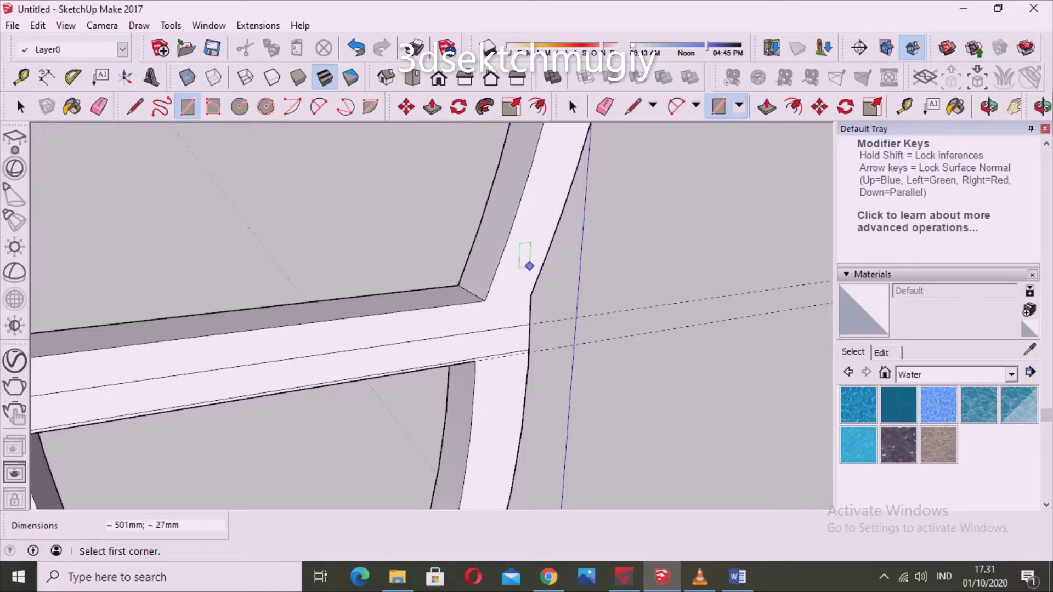
Push/Pull the lower strip face out 70 mm as a ledge.
key(space)
click(329, 367)
scroll(329, 368, down, 2)
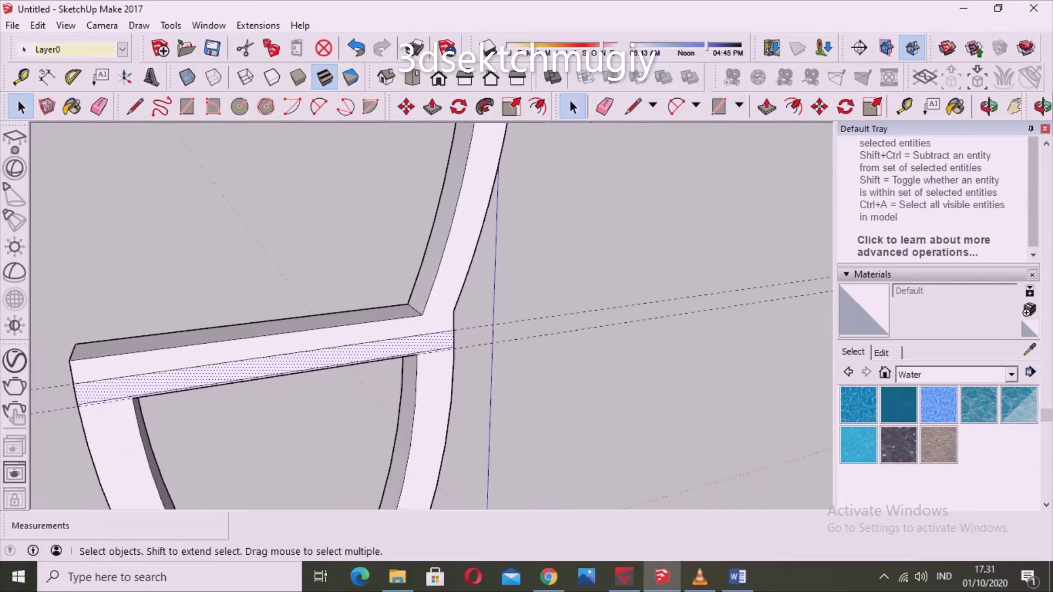
click(433, 107)
click(323, 361)
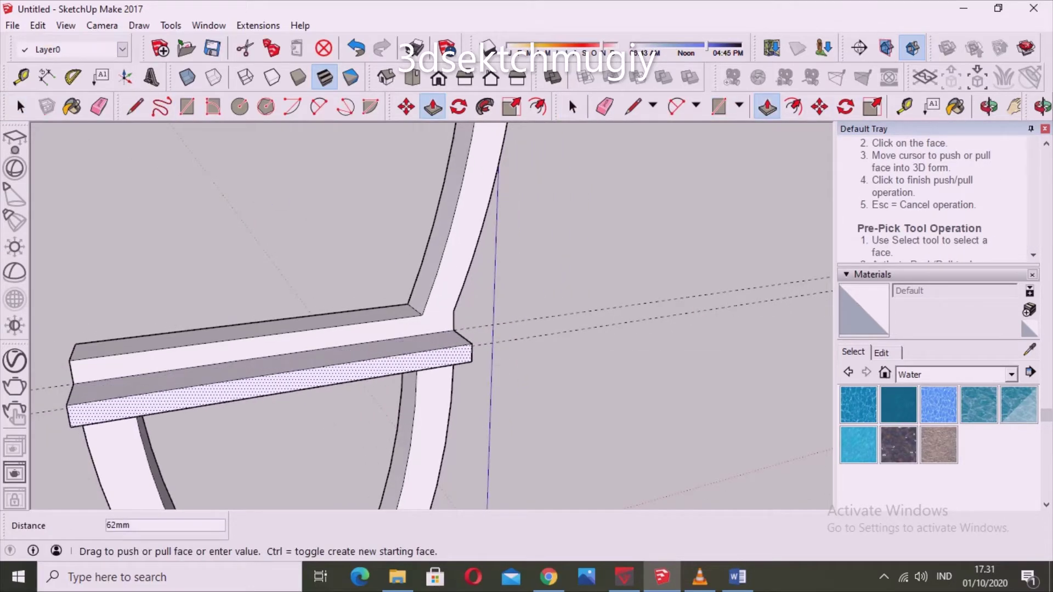
middle_drag(472, 329, 455, 329)
text(70)
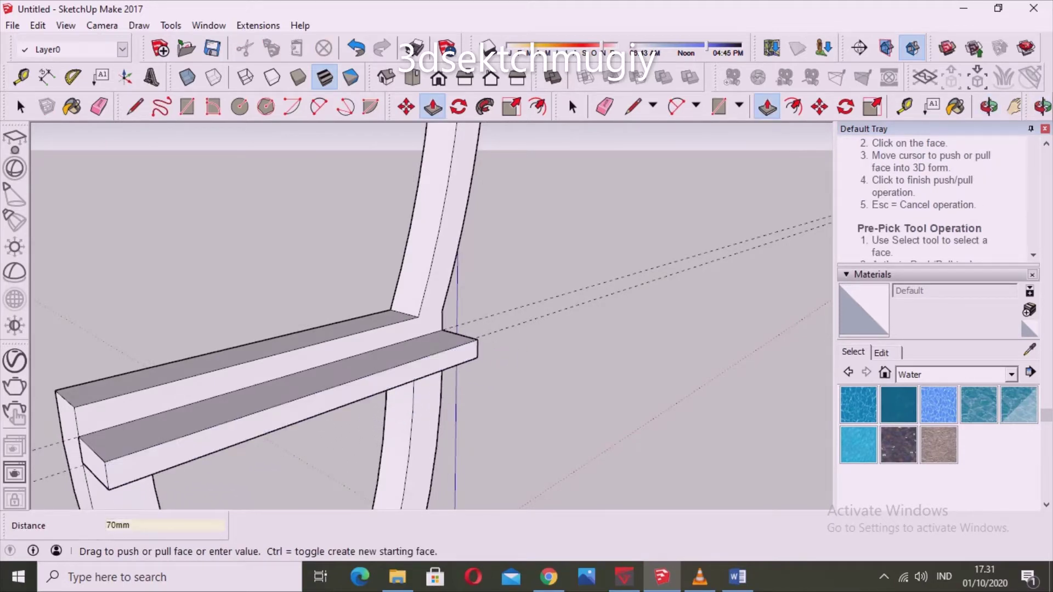
key(Return)
middle_drag(428, 318, 340, 318)
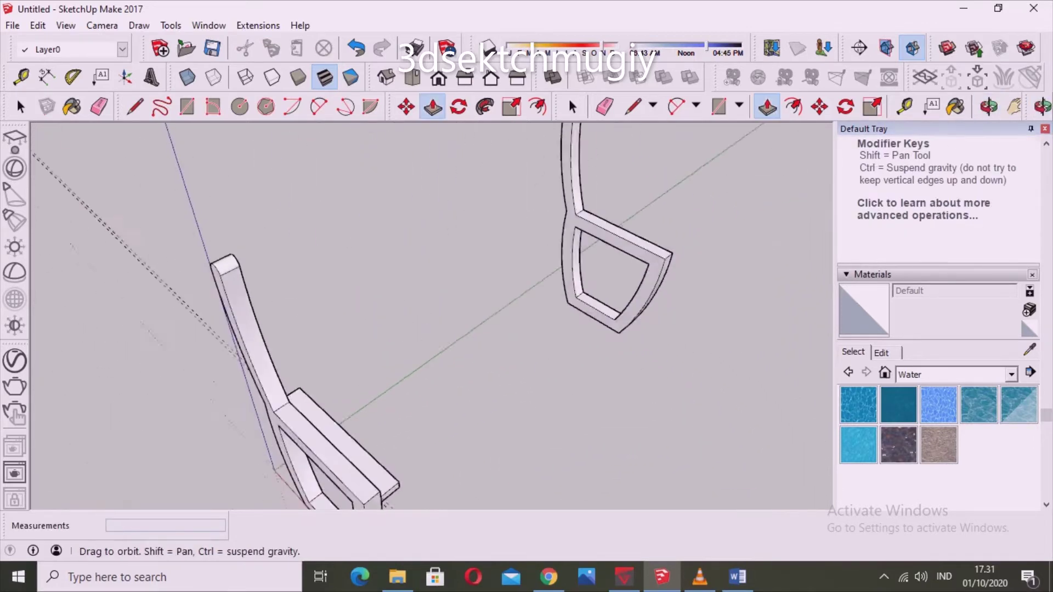
Place a guide 30 mm below the second frame's crossbar top edge.
scroll(576, 263, up, 3)
scroll(575, 263, up, 2)
click(21, 106)
click(20, 77)
scroll(570, 251, up, 1)
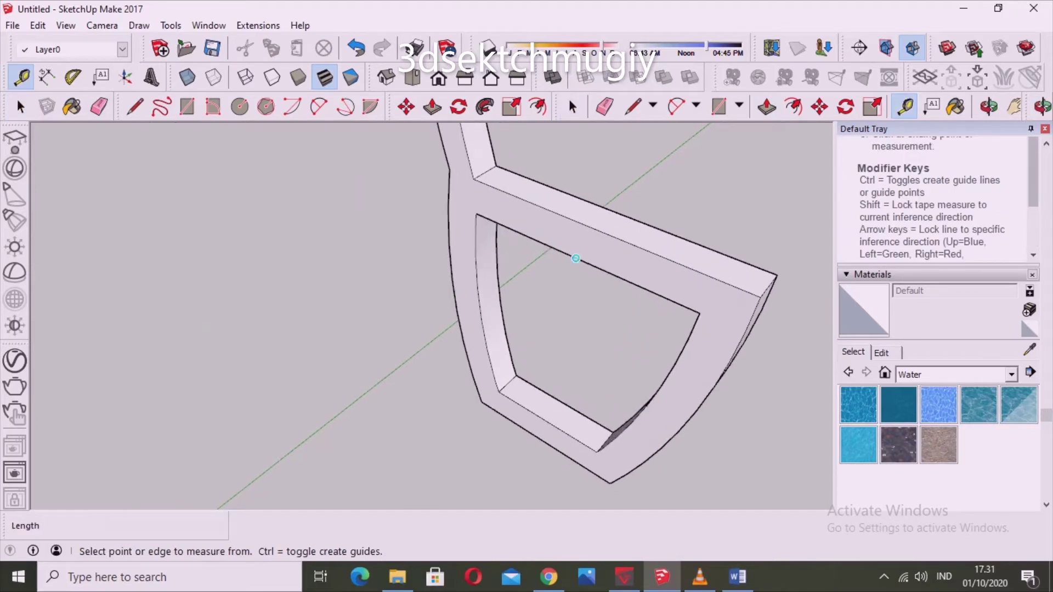
click(575, 255)
text(0)
key(Return)
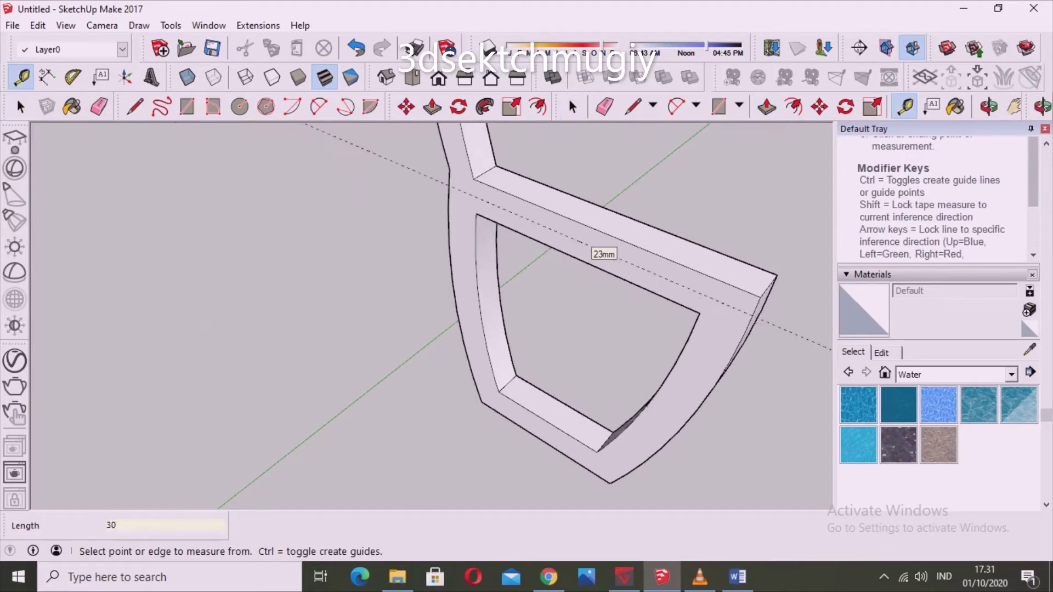
scroll(587, 241, up, 2)
click(593, 245)
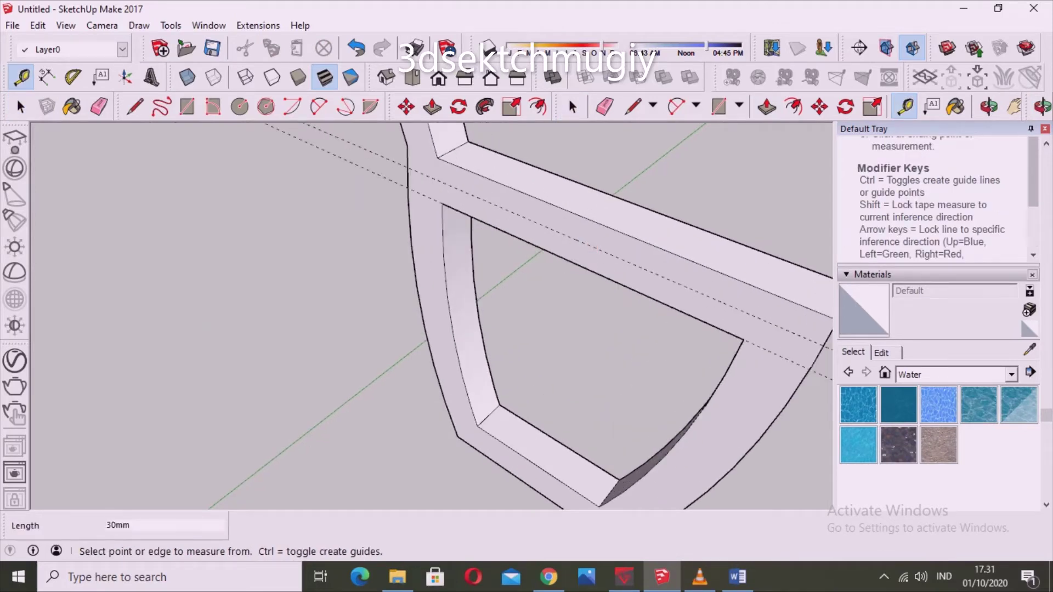
Start a rectangle with its first corner on the frame's left edge.
click(21, 106)
middle_drag(438, 307, 406, 296)
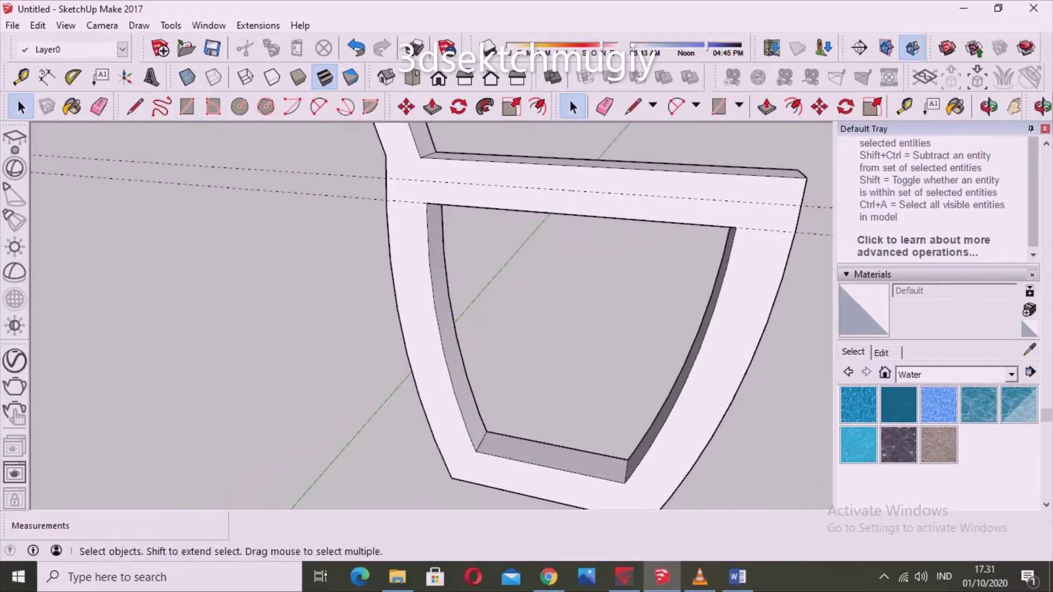
key(r)
click(386, 199)
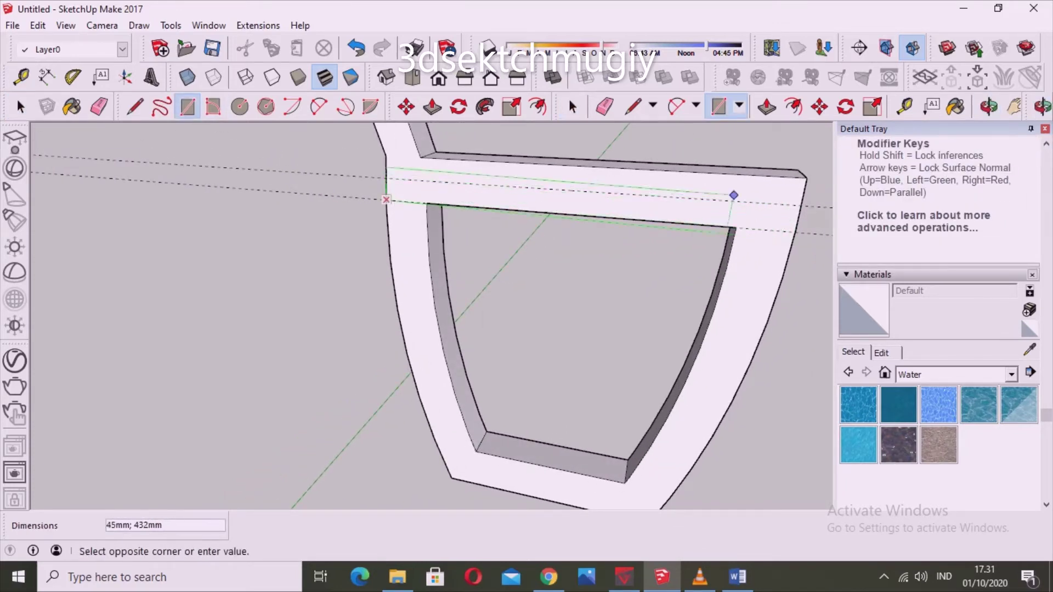
Cancel the rectangle and draw a line along the guide across the crossbar.
key(space)
scroll(324, 208, down, 1)
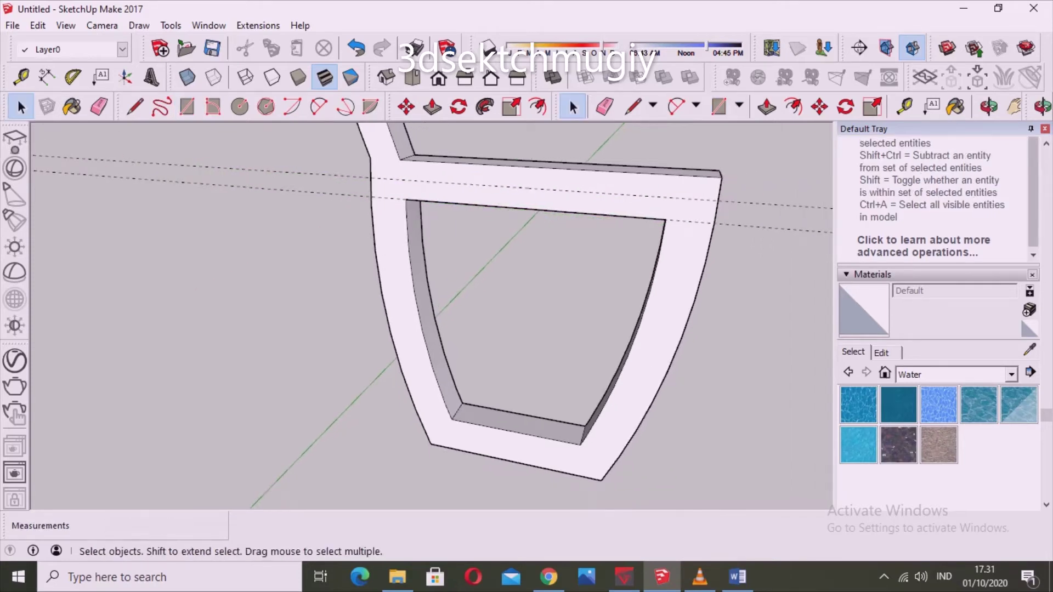
click(135, 107)
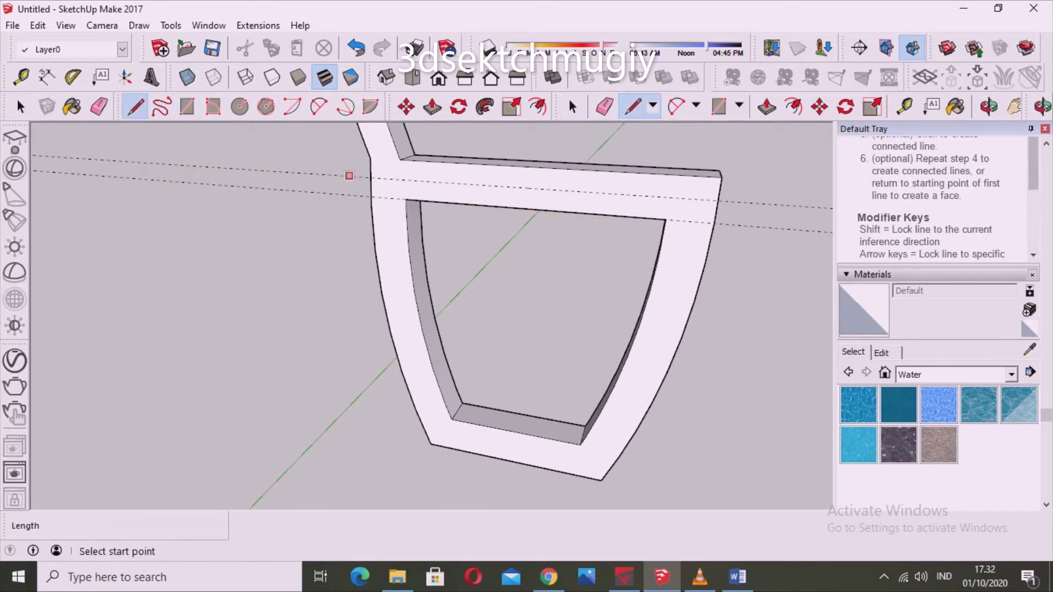
scroll(371, 205, up, 3)
click(369, 194)
scroll(369, 194, down, 3)
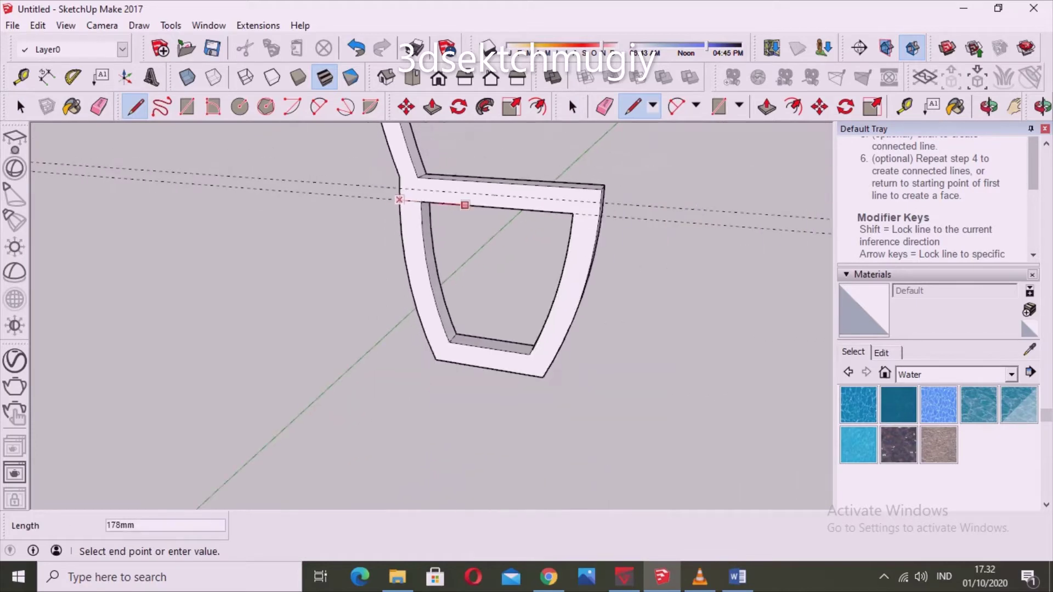
scroll(598, 211, up, 2)
scroll(594, 209, up, 2)
click(594, 208)
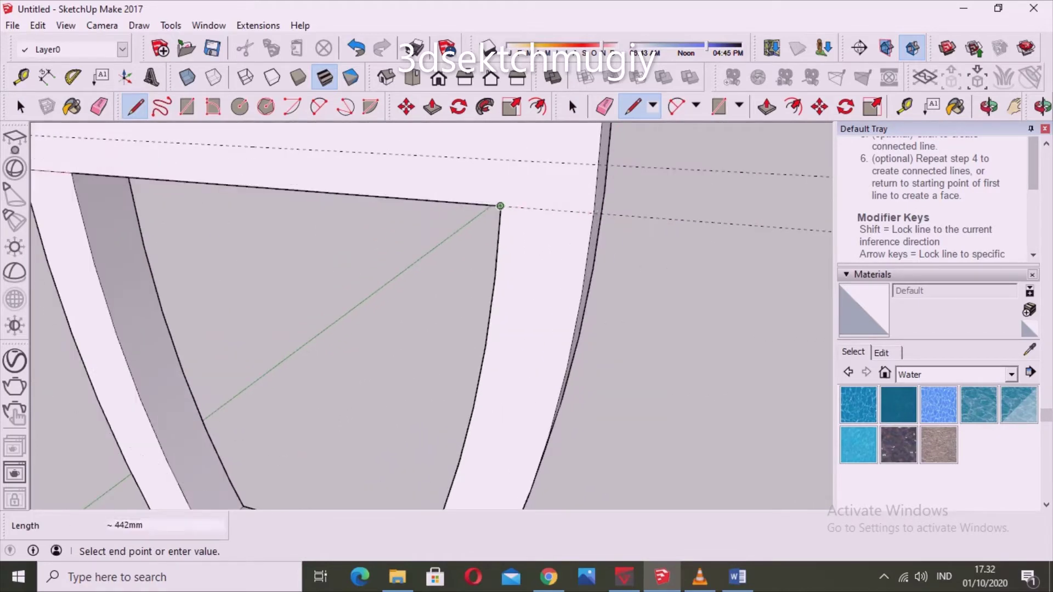
key(Escape)
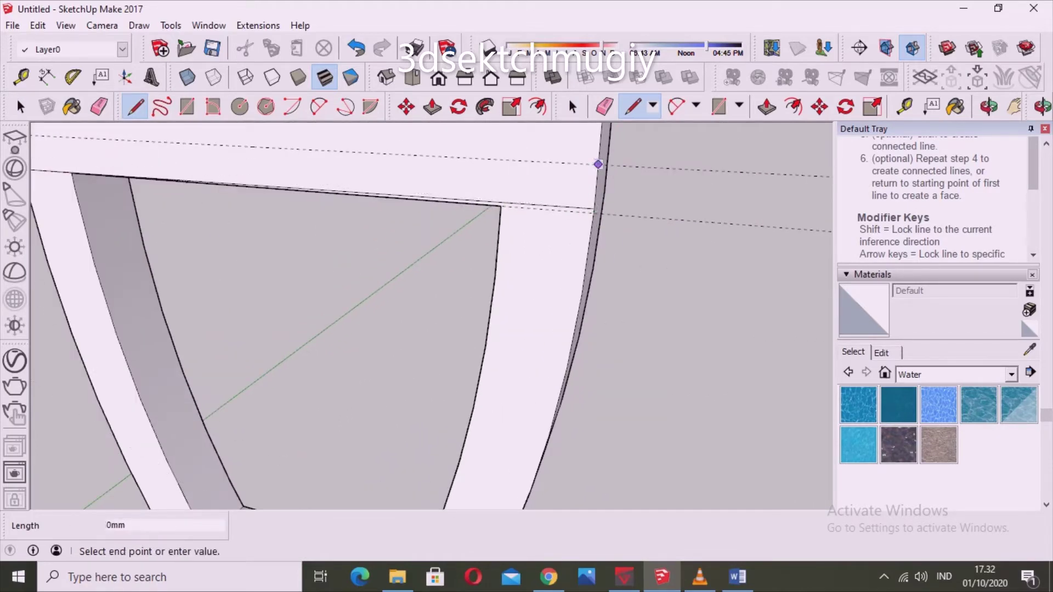
Draw the remaining edges to close off the band on the crossbar.
scroll(598, 164, down, 3)
click(601, 172)
scroll(283, 165, up, 5)
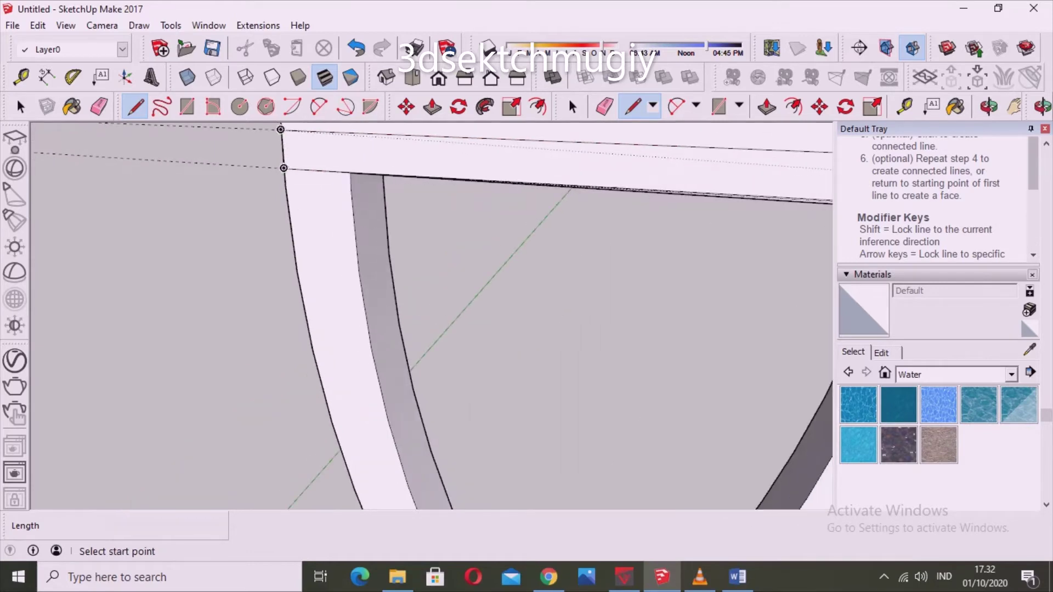
click(279, 128)
click(286, 196)
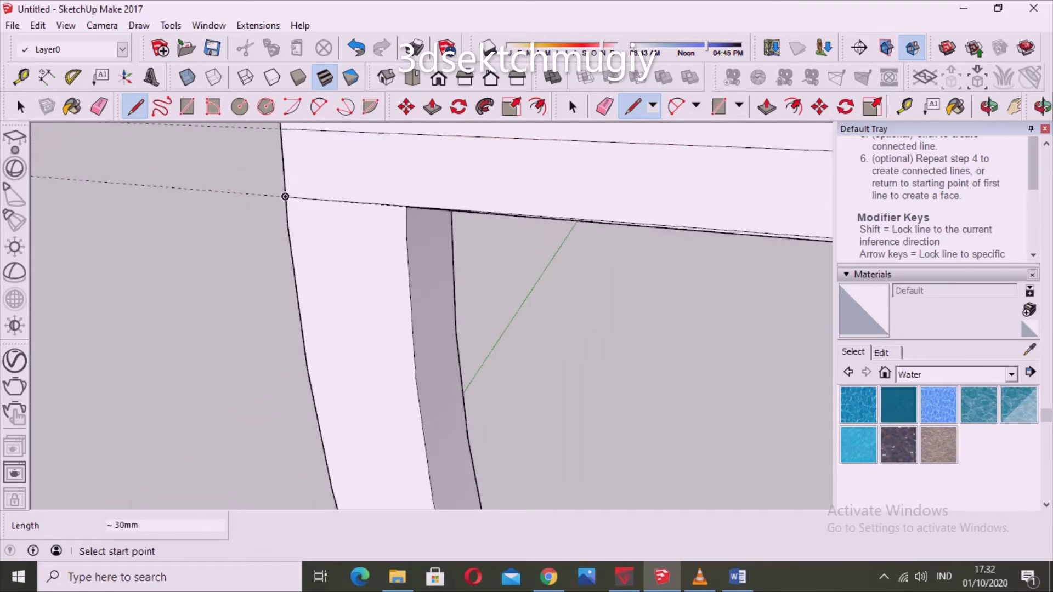
click(279, 129)
Push/Pull the band face out 70 mm, matching the first frame's ledge.
key(space)
click(380, 164)
scroll(380, 178, down, 4)
middle_drag(383, 220, 405, 214)
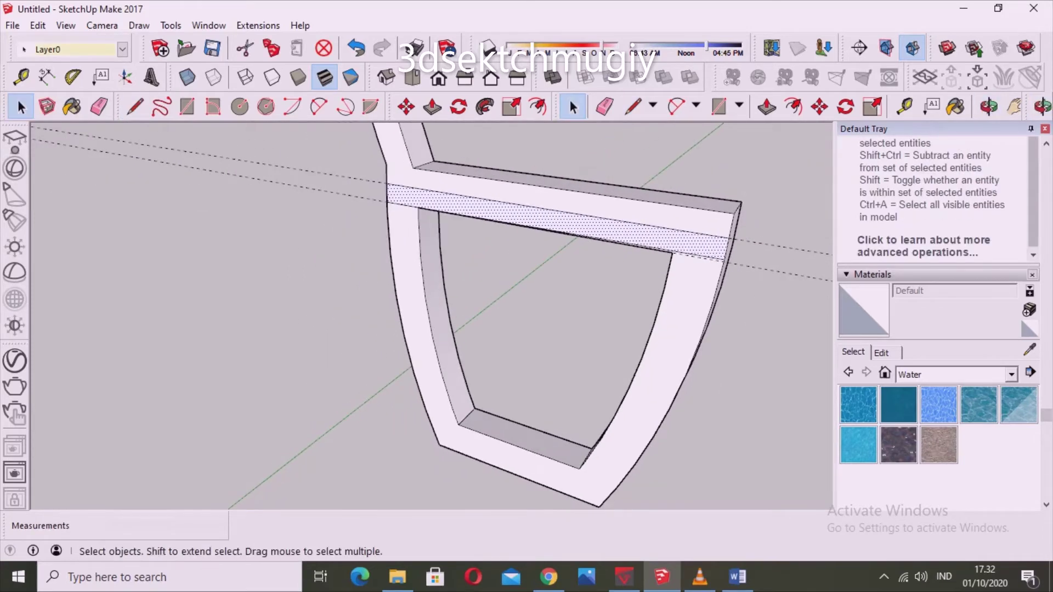
click(766, 107)
click(387, 201)
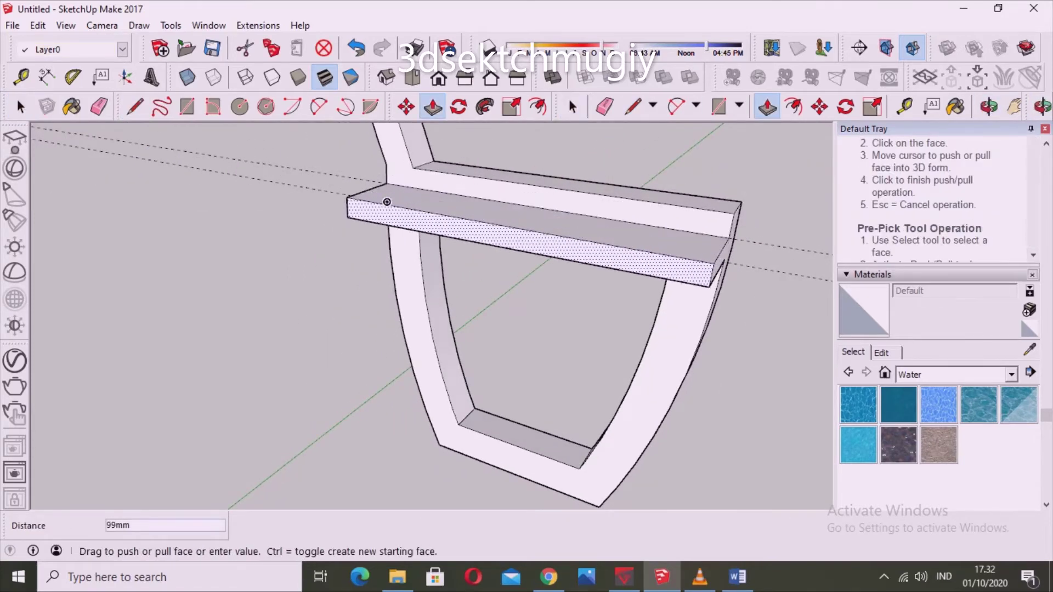
text(70)
key(Return)
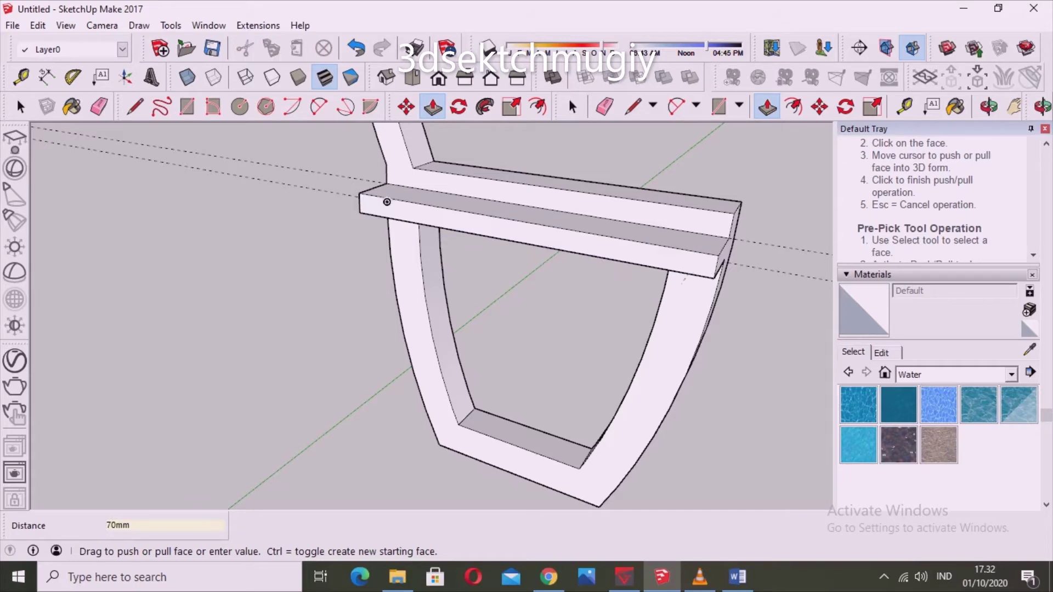
scroll(387, 202, down, 3)
key(space)
middle_drag(387, 202, 504, 220)
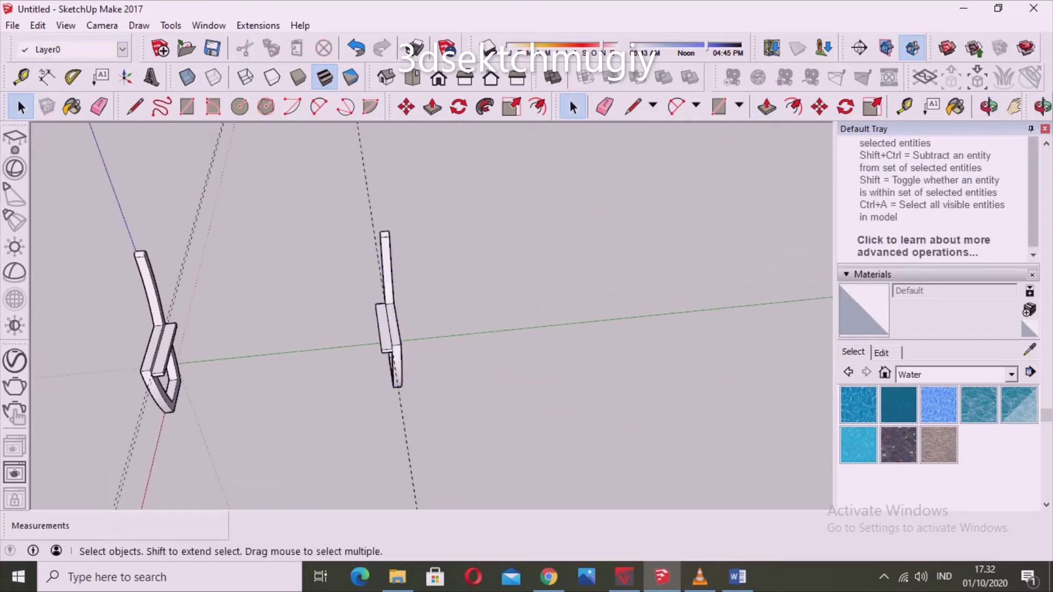
Erase the construction guides and make the right side frame a group.
click(99, 106)
click(20, 106)
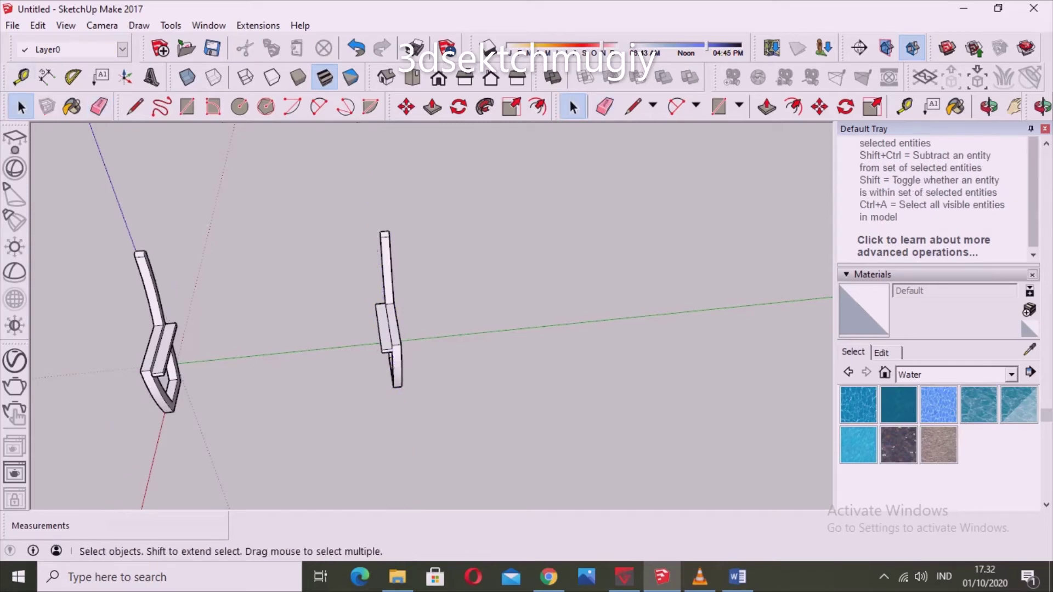
middle_drag(384, 274, 417, 285)
click(407, 344)
right_click(409, 344)
click(460, 158)
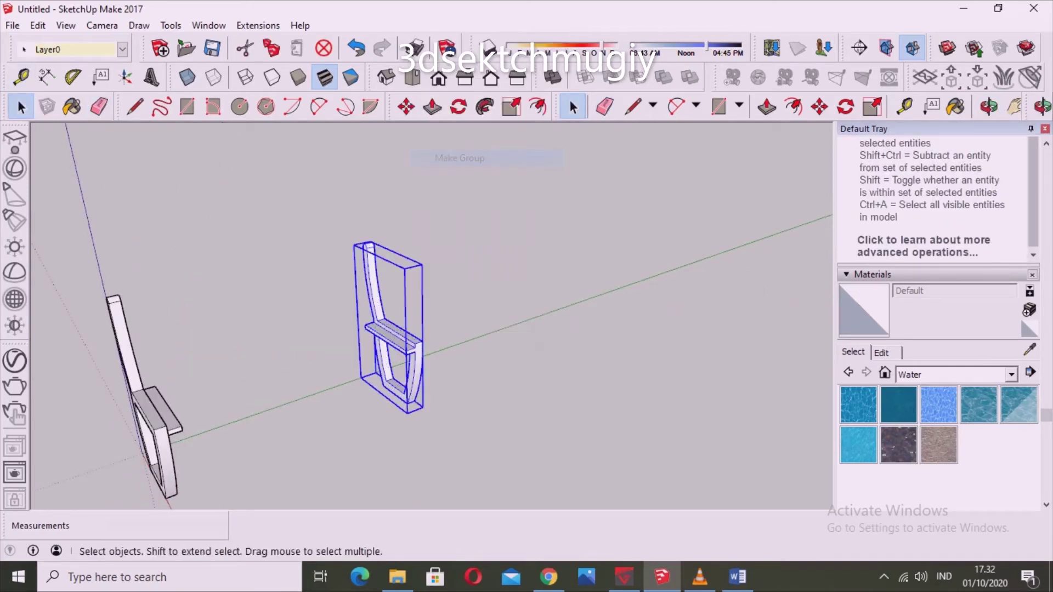
Make the left side frame a group and clear the selection.
click(136, 377)
right_click(137, 377)
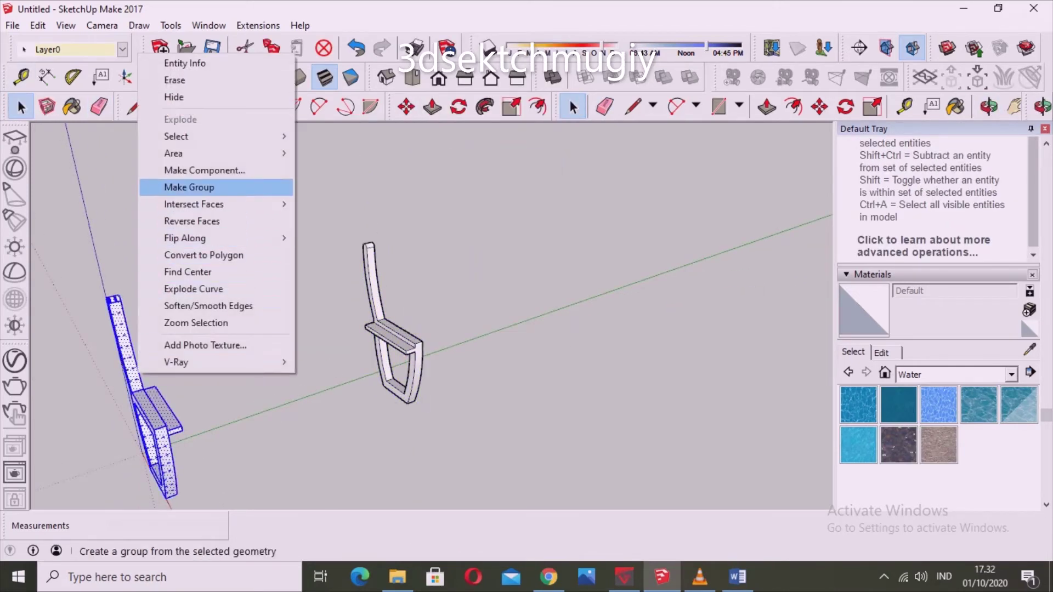
click(211, 183)
middle_drag(383, 274, 395, 263)
key(space)
key(ctrl+t)
Orbit and zoom in on the left frame's seat ledge.
middle_drag(417, 315, 362, 274)
scroll(244, 274, up, 3)
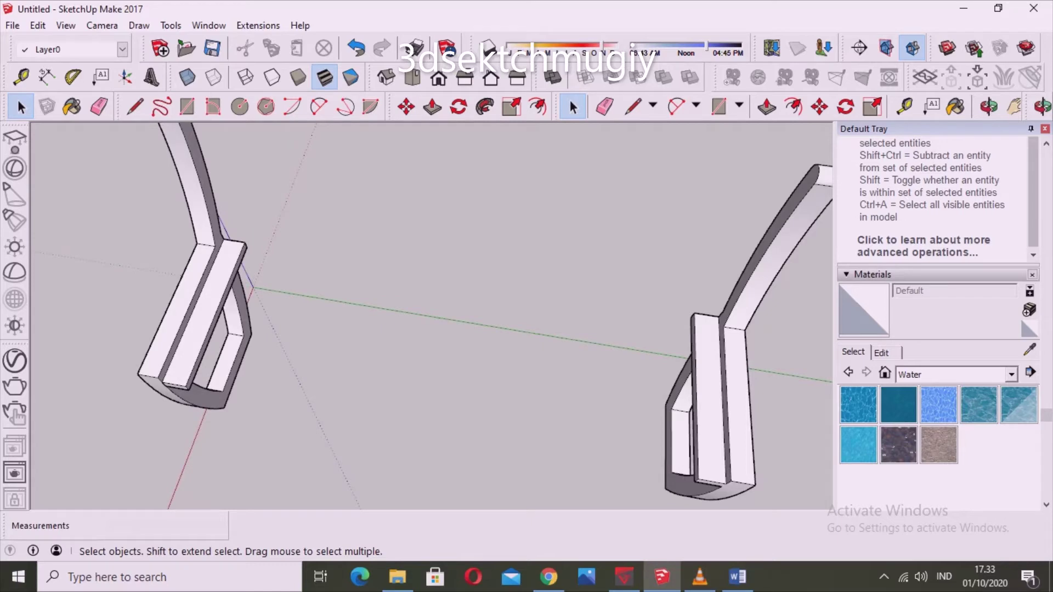
middle_drag(362, 275, 417, 231)
scroll(395, 242, up, 5)
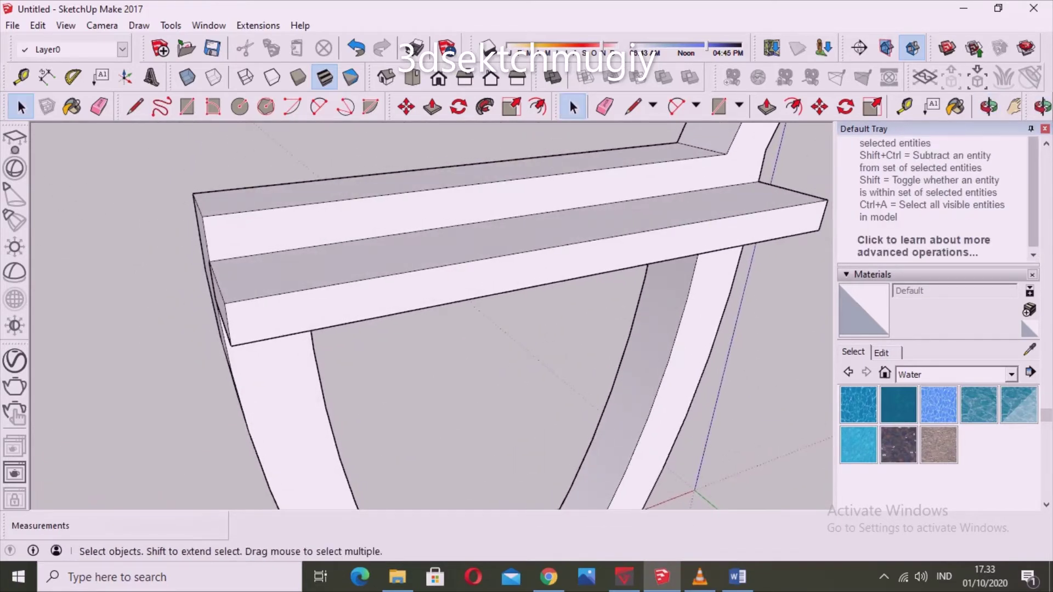
click(718, 107)
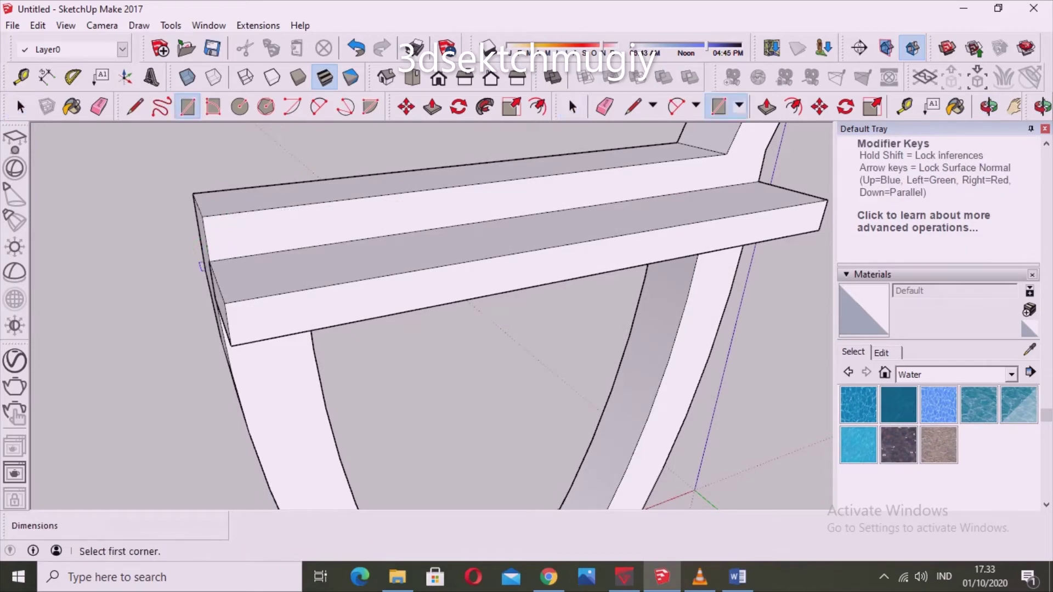
Draw a small rectangle on the end of the seat ledge.
click(269, 218)
key(Escape)
middle_drag(205, 268, 246, 265)
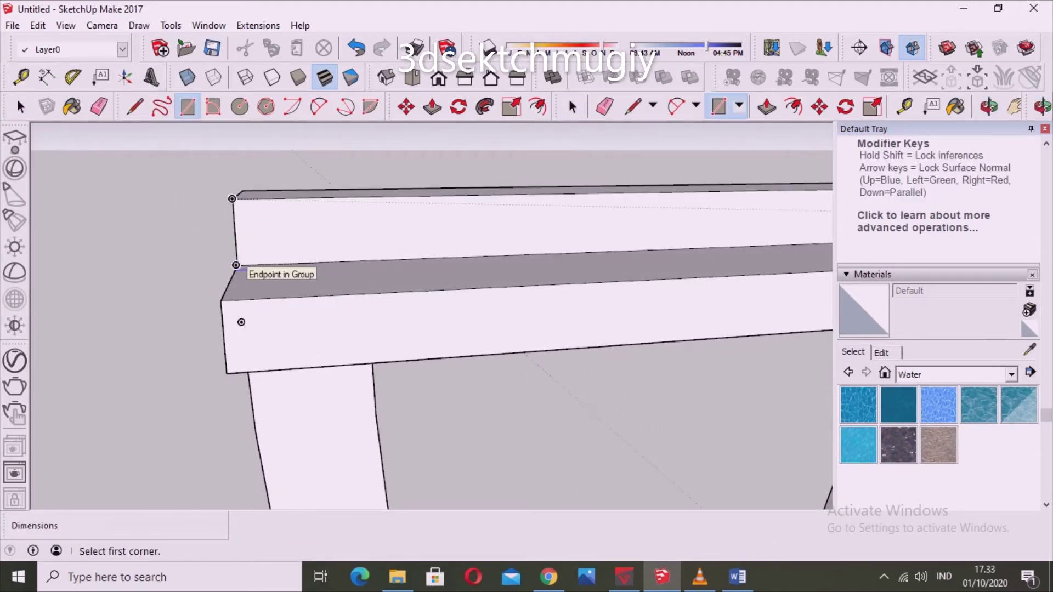
click(236, 265)
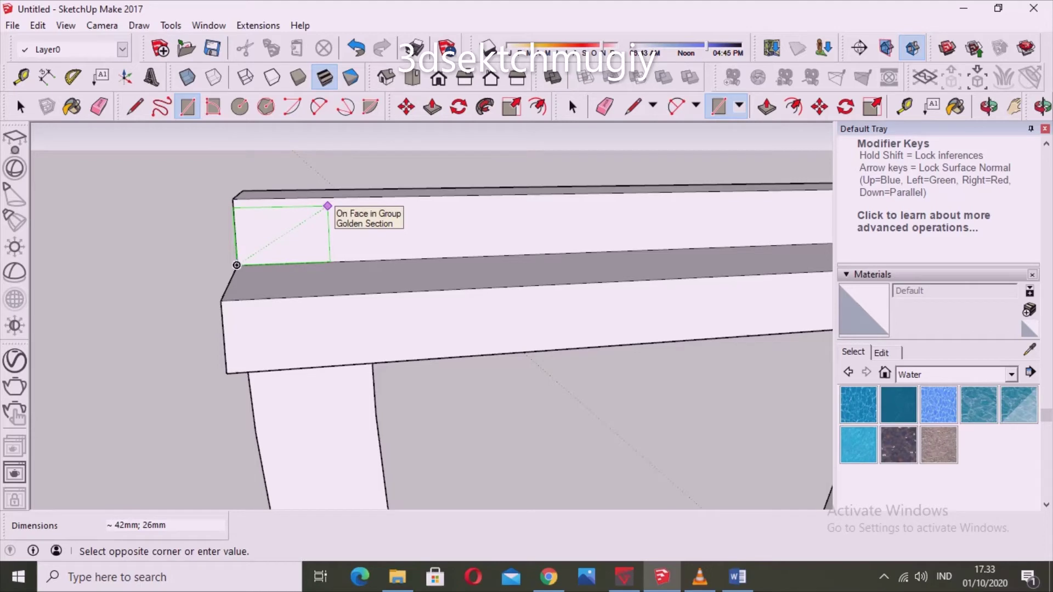
click(328, 207)
middle_drag(341, 218, 395, 236)
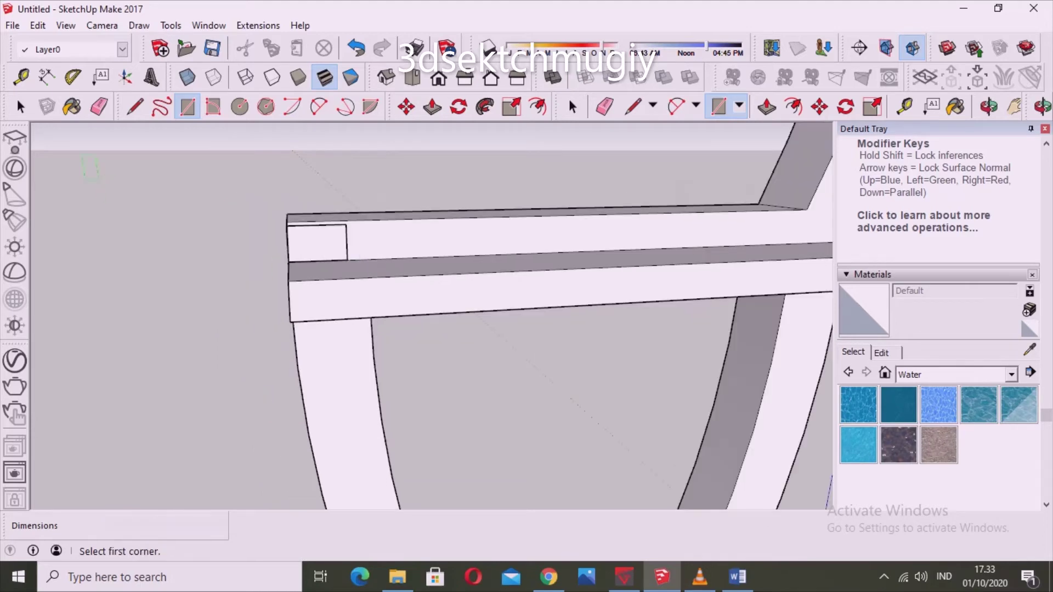
Push/Pull the rectangle 1540 mm into a rail reaching the far frame.
key(space)
click(433, 106)
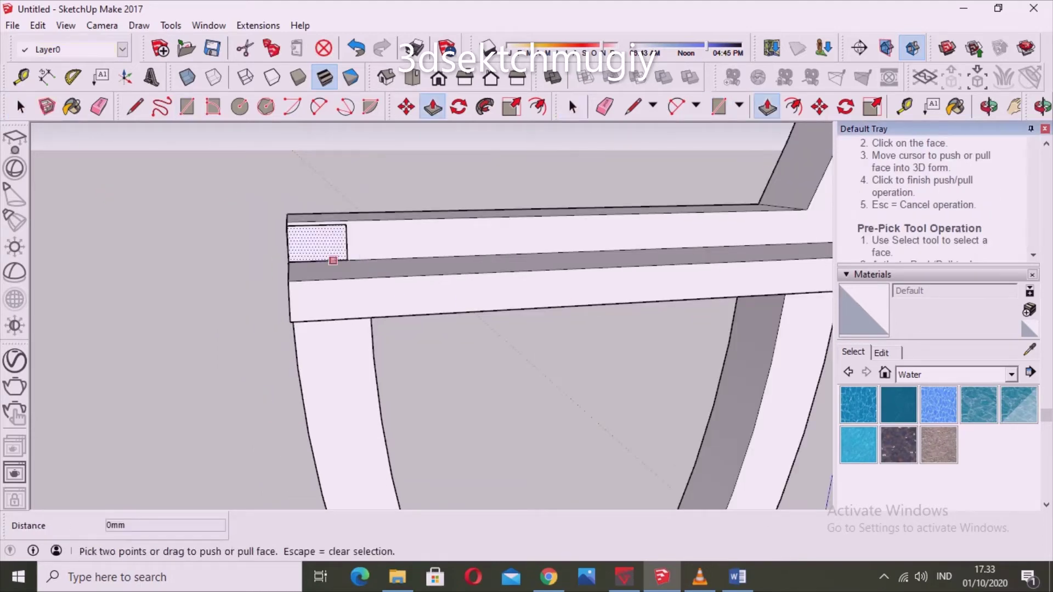
click(316, 259)
scroll(315, 258, down, 2)
mouse_move(315, 259)
middle_down()
mouse_move(548, 279)
mouse_move(640, 322)
middle_up()
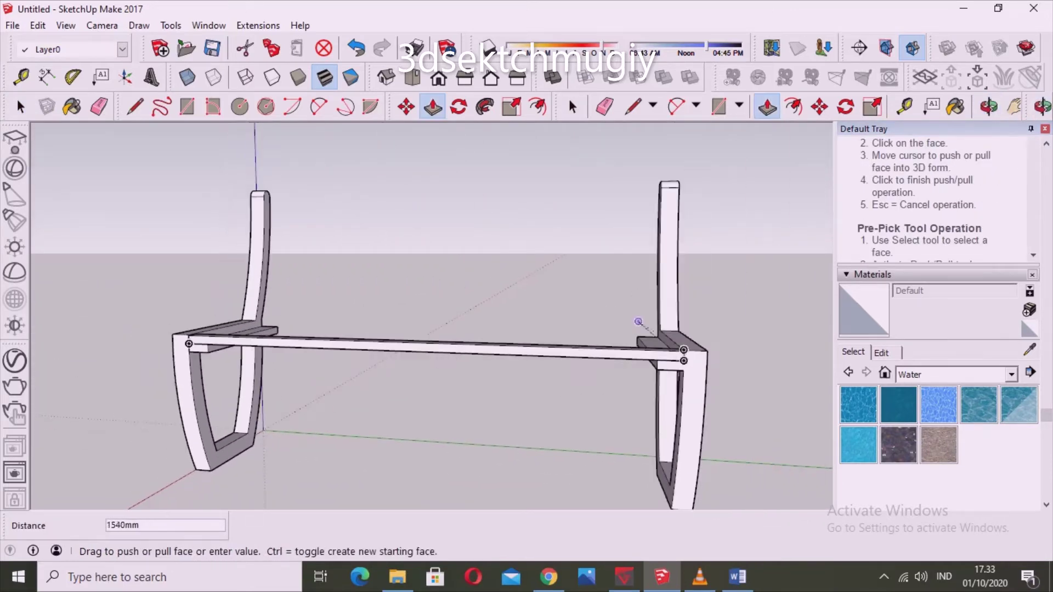
scroll(662, 359, up, 3)
click(662, 362)
scroll(661, 371, down, 3)
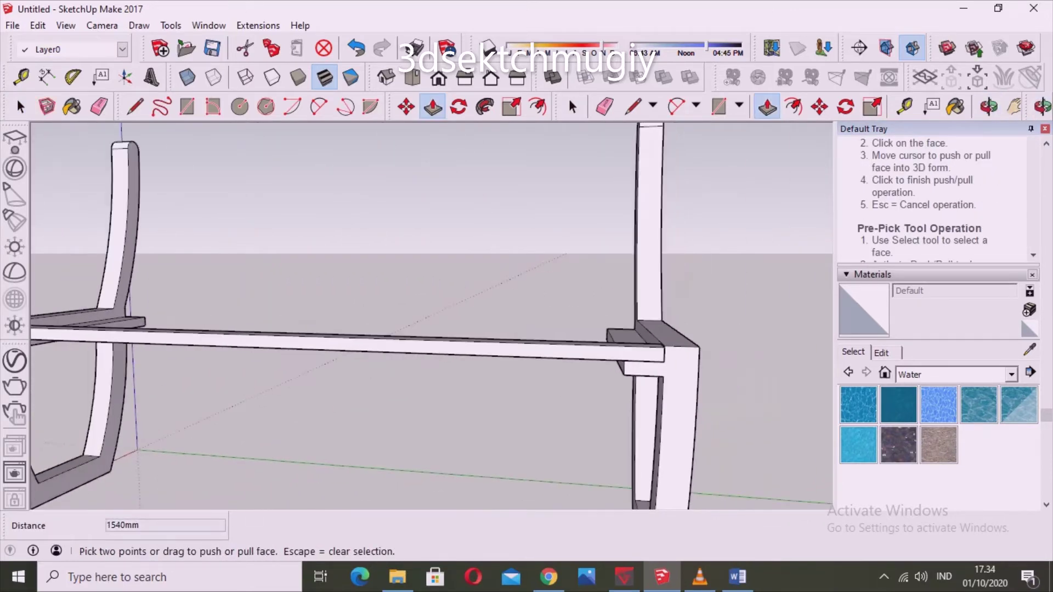
scroll(518, 358, down, 2)
key(space)
middle_drag(417, 329, 460, 252)
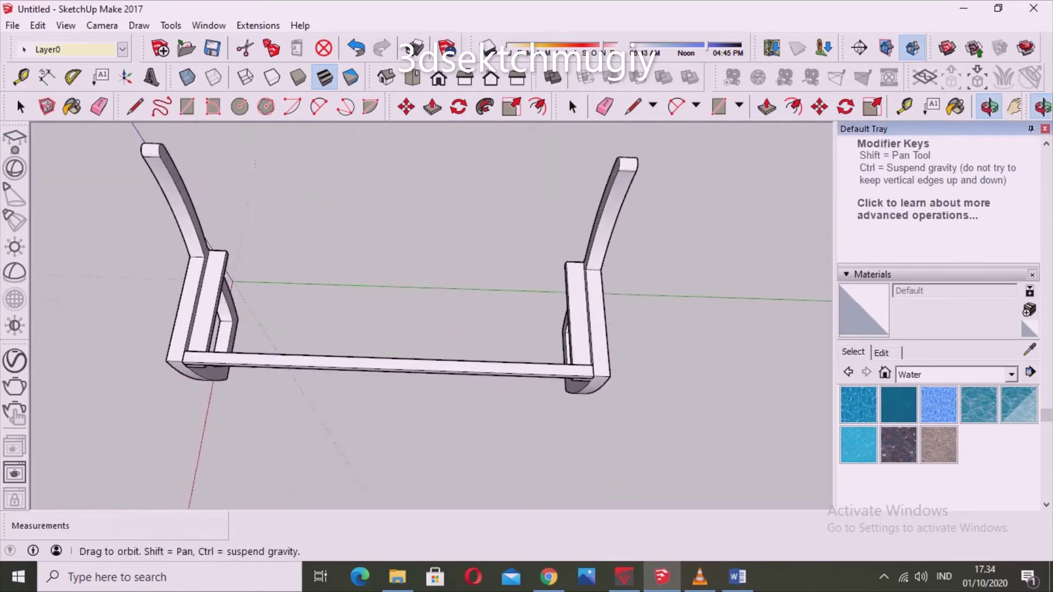
Select the whole front beam and make it a group.
scroll(494, 329, up, 5)
scroll(285, 351, up, 1)
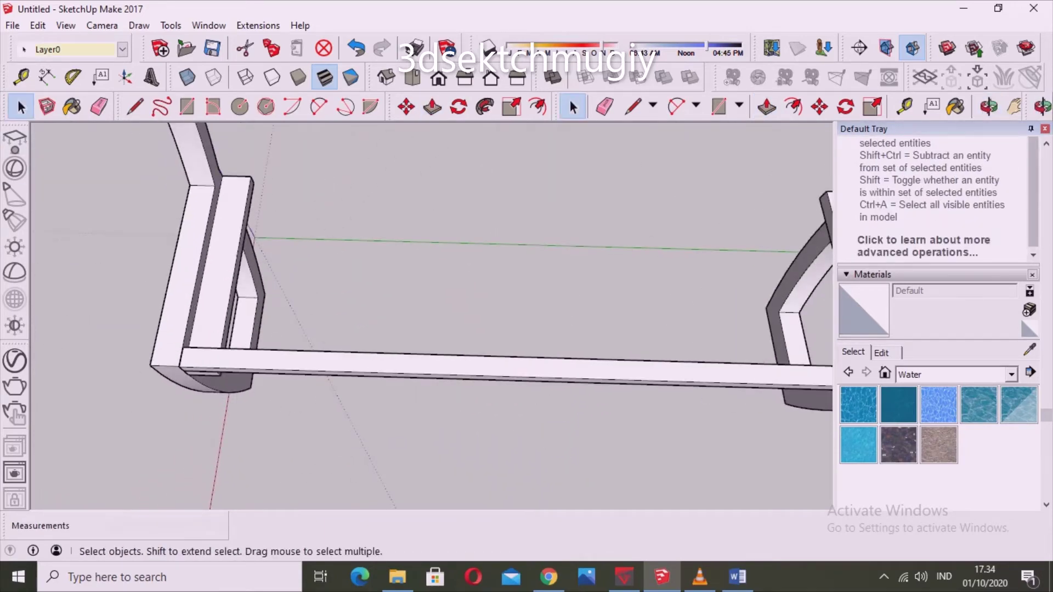
triple_click(235, 363)
right_click(235, 363)
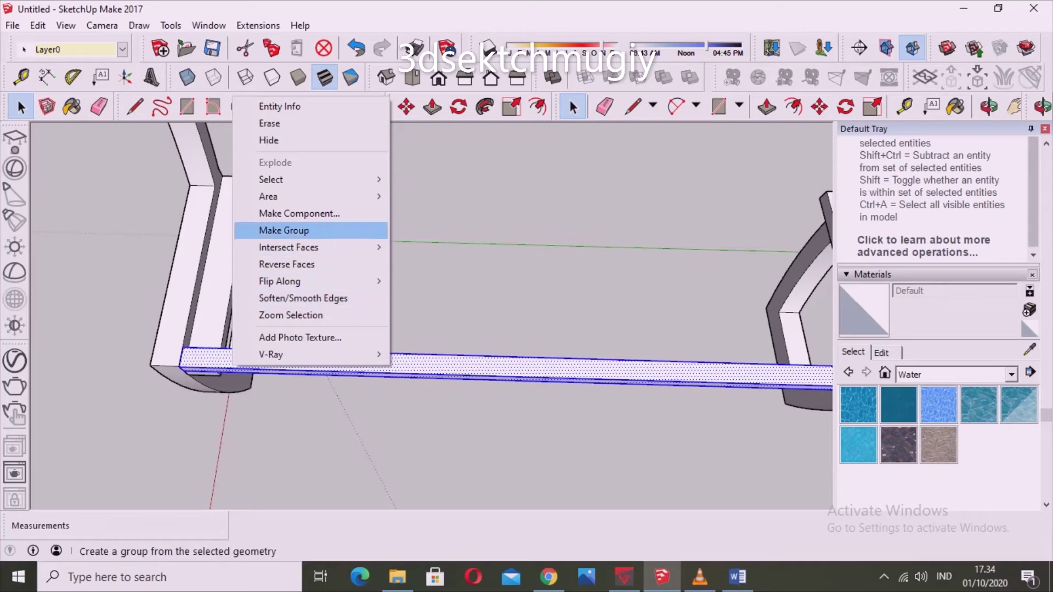
click(283, 231)
Copy the beam to the frame's far edge and array it into 10 evenly spaced slats.
key(m)
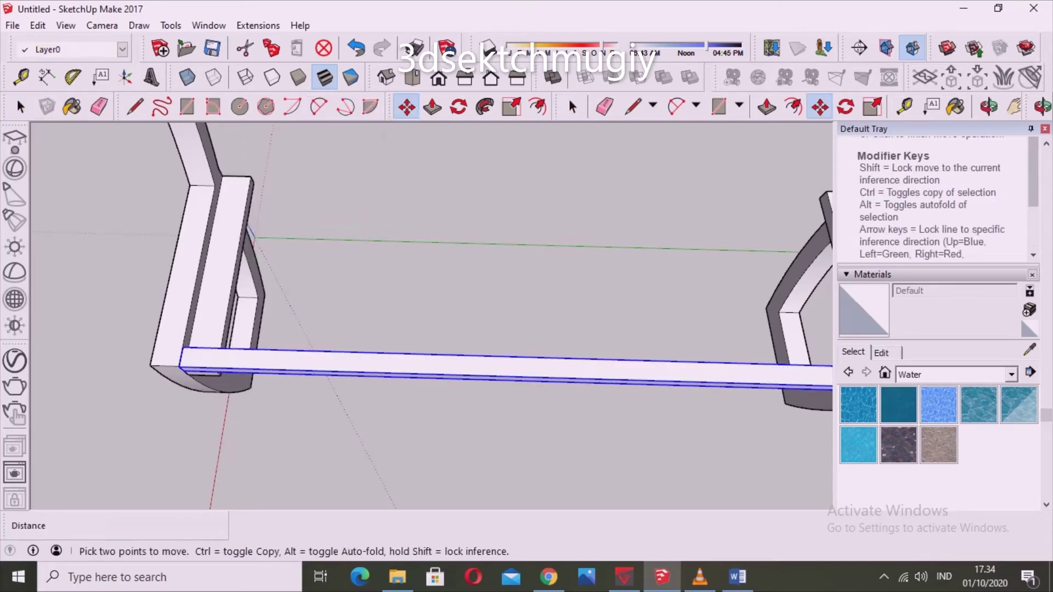
scroll(181, 317, up, 1)
mouse_move(190, 366)
middle_down()
mouse_move(328, 279)
mouse_move(286, 414)
middle_up()
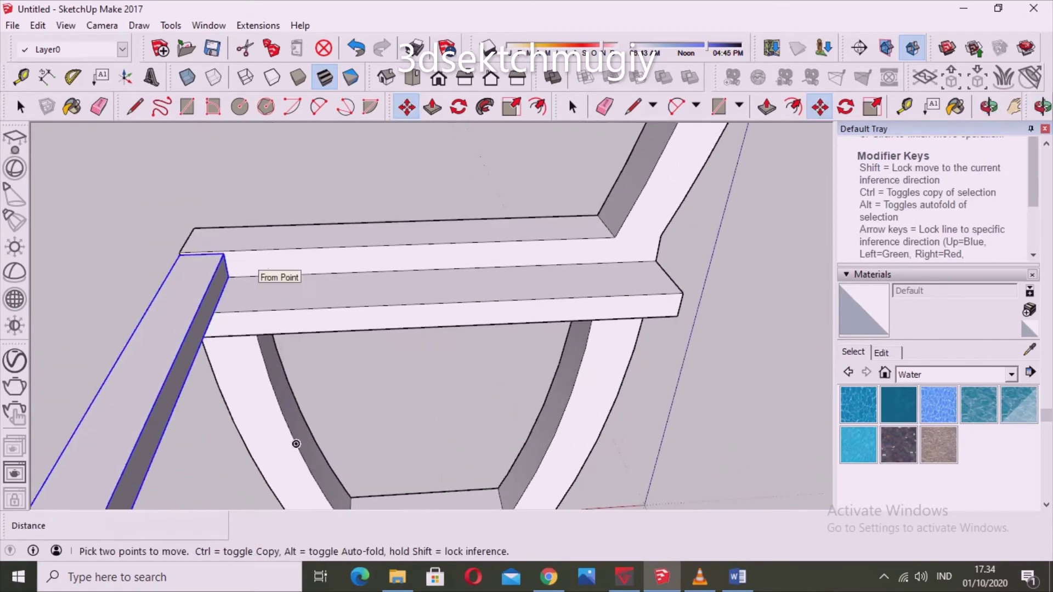
scroll(243, 271, up, 3)
ctrl+click(222, 280)
middle_drag(608, 286, 381, 245)
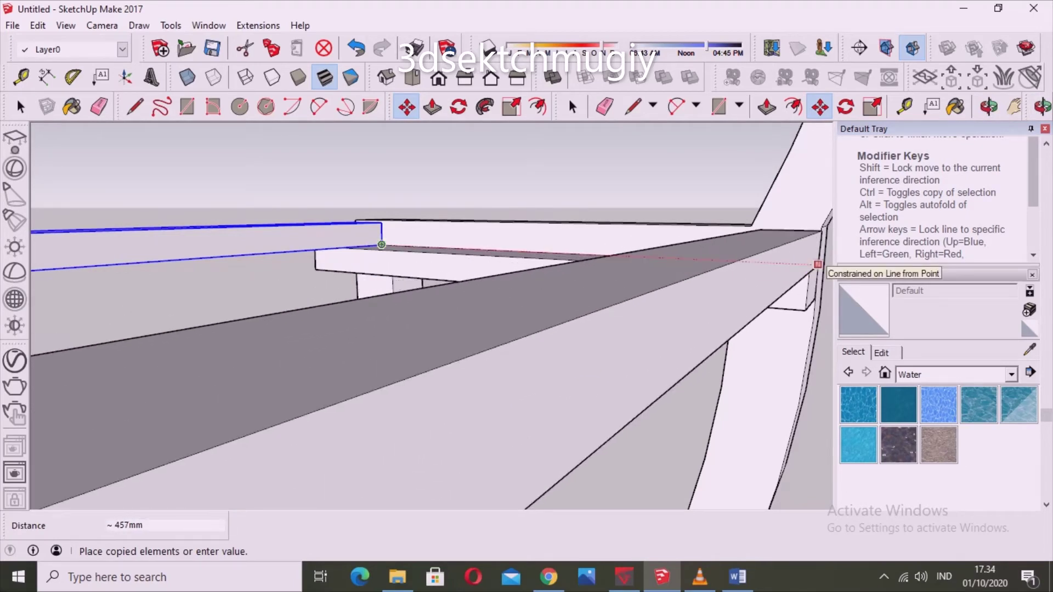
click(381, 245)
middle_drag(381, 244, 449, 285)
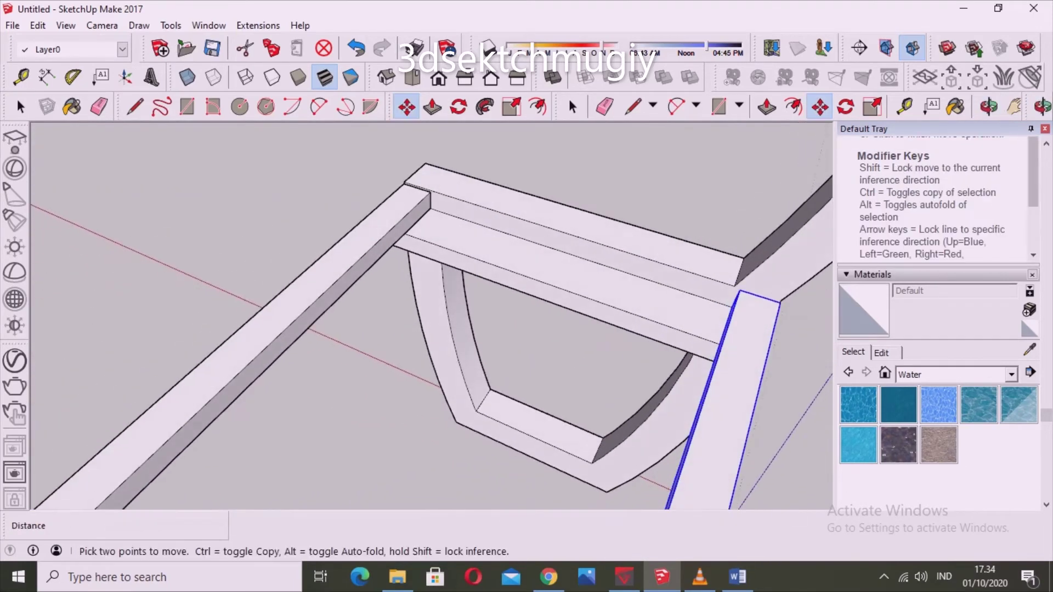
text(/10)
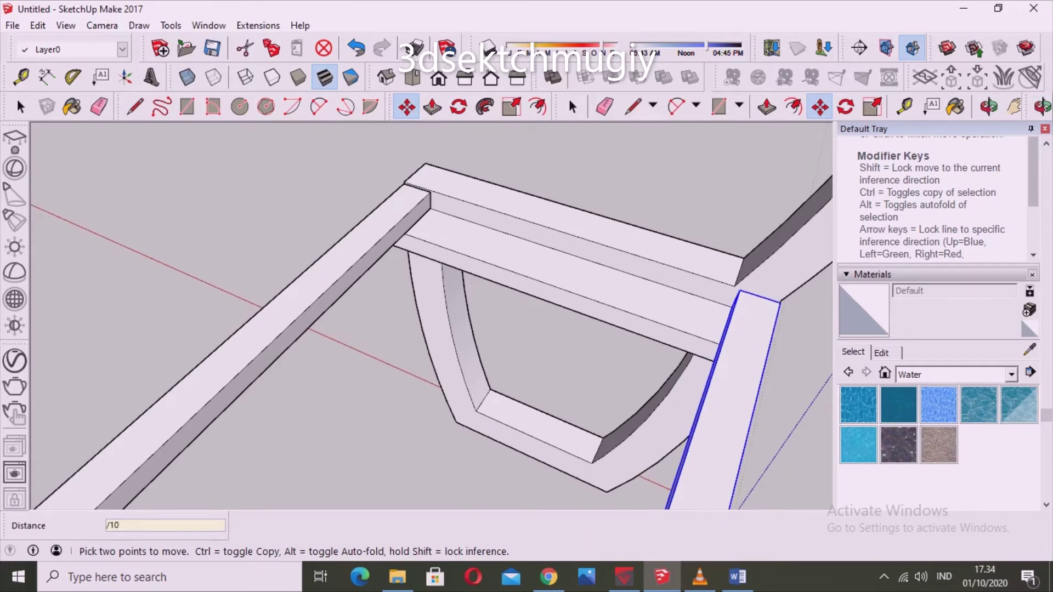
key(Return)
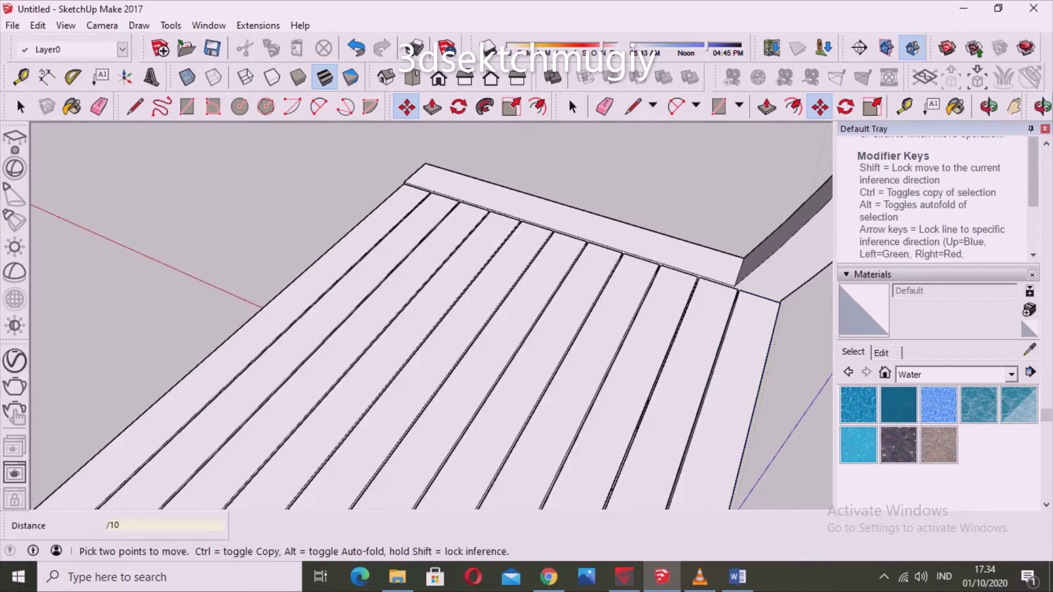
middle_drag(576, 329, 549, 274)
key(space)
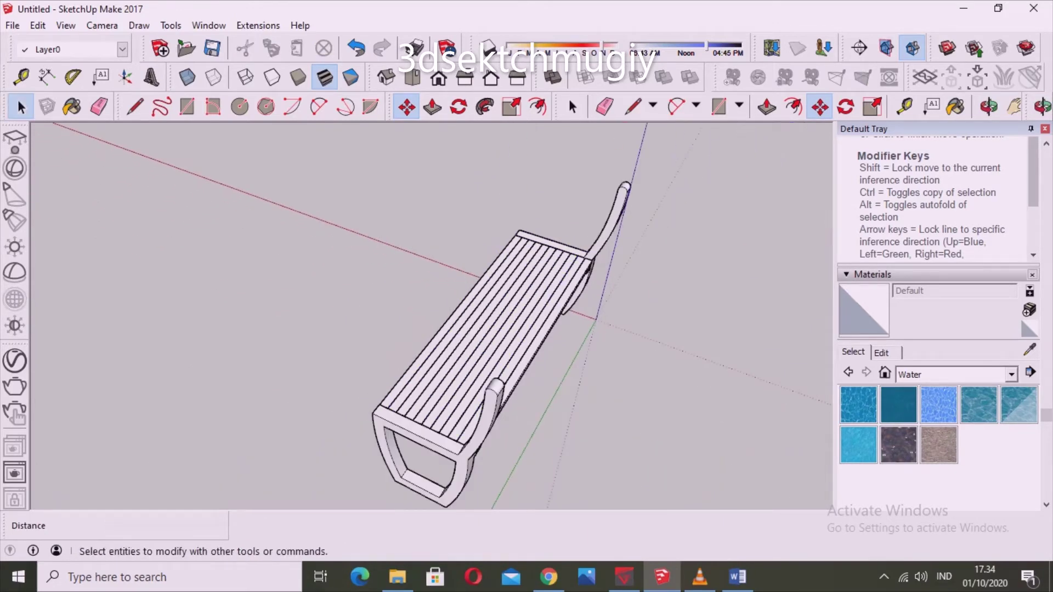
mouse_move(439, 318)
middle_down()
mouse_move(521, 308)
mouse_move(455, 329)
middle_up()
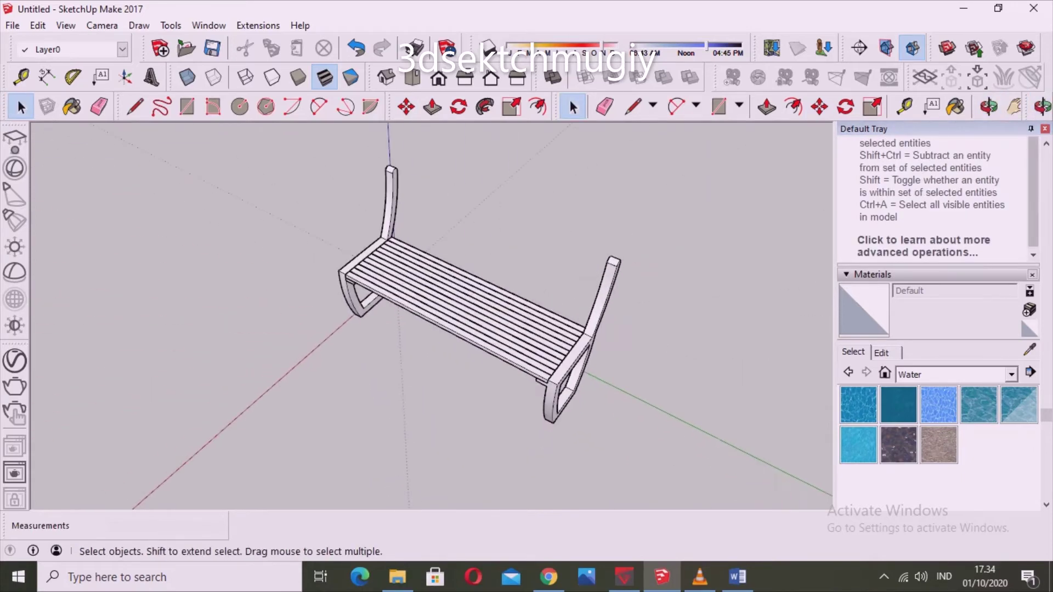
Draw an edge closing the end frame's top face at the seat's back corner.
mouse_move(576, 356)
middle_down()
mouse_move(493, 329)
mouse_move(521, 318)
middle_up()
scroll(384, 302, up, 5)
scroll(463, 233, up, 2)
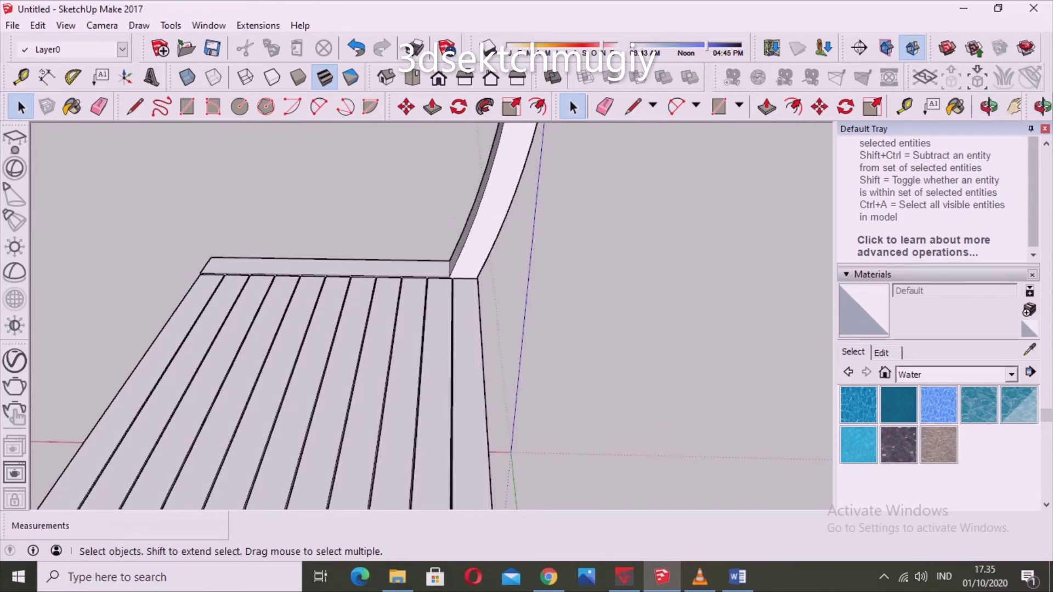
click(187, 106)
scroll(438, 275, up, 2)
scroll(436, 283, up, 2)
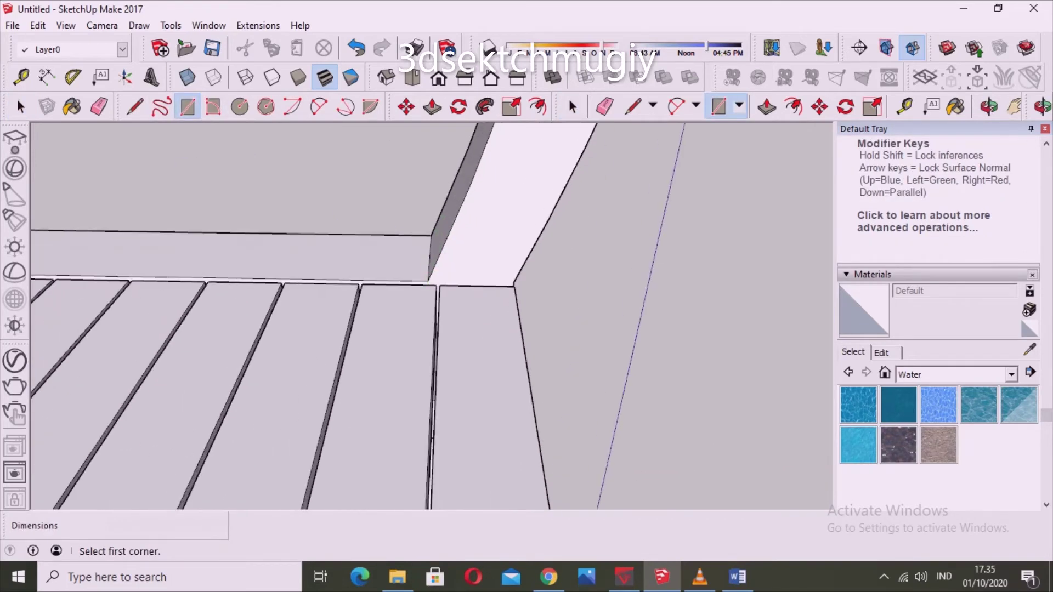
click(134, 105)
scroll(417, 277, up, 2)
scroll(415, 276, up, 1)
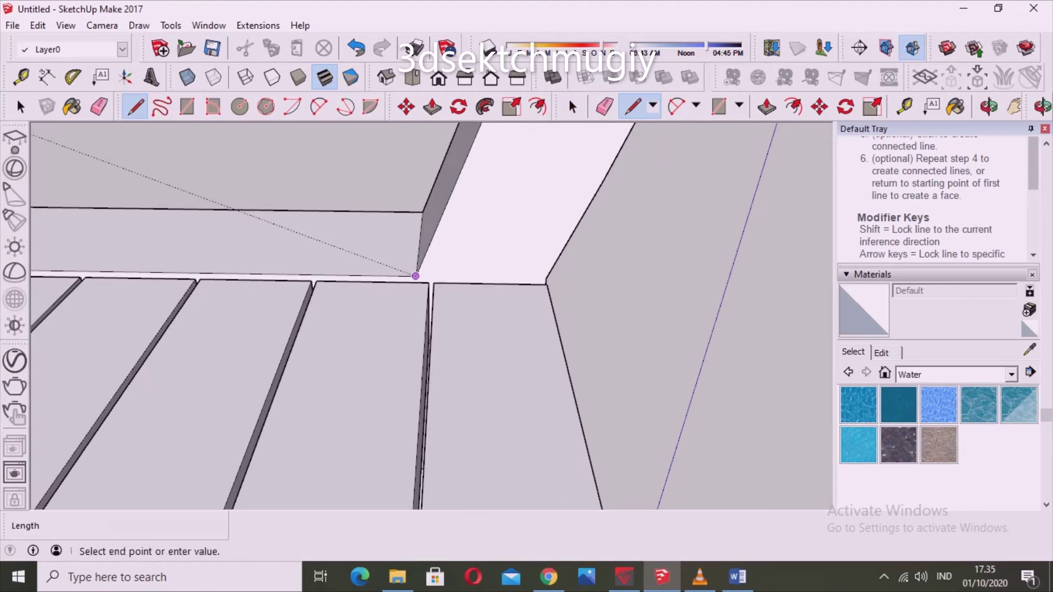
click(546, 281)
key(space)
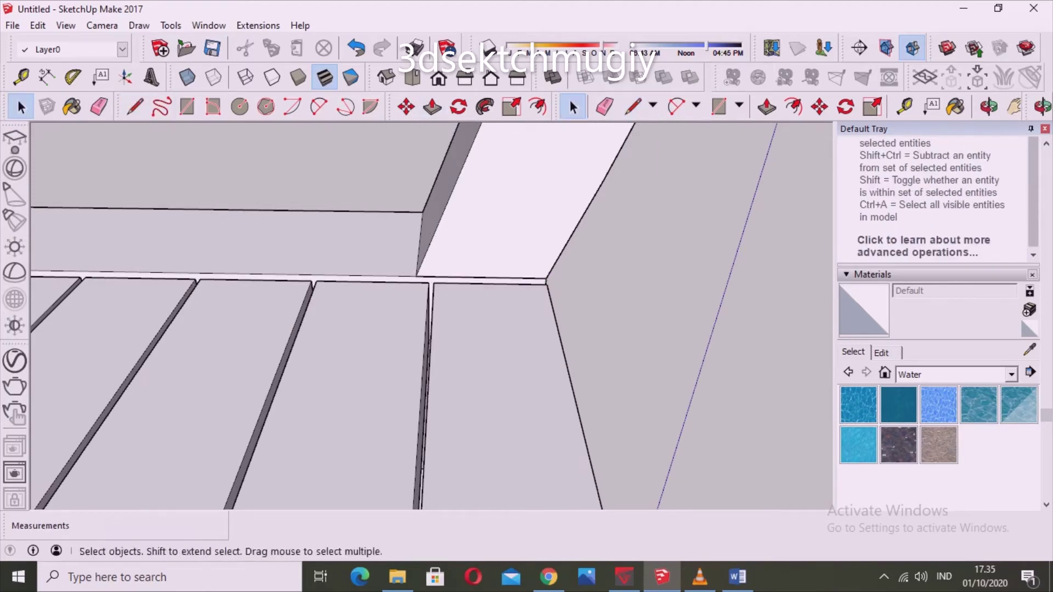
Place a Tape Measure guide 50mm along the frame top.
key(t)
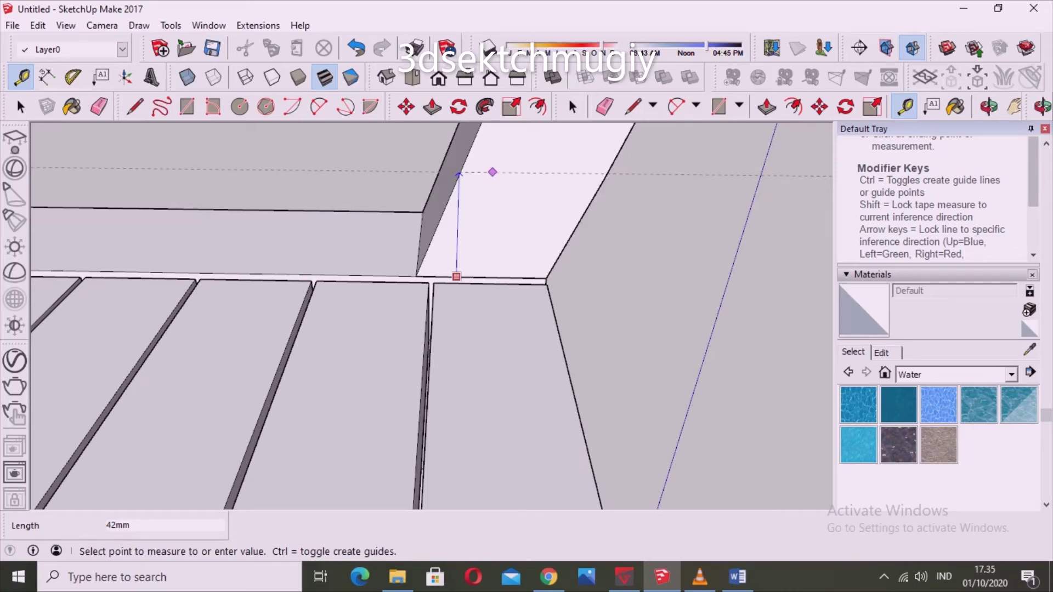
click(459, 150)
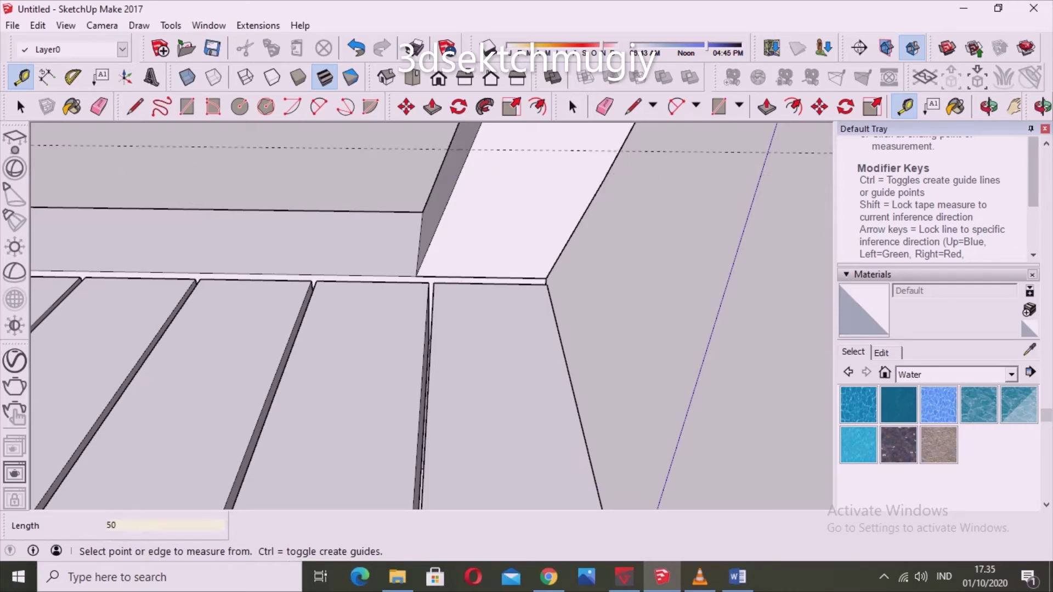
key(space)
key(l)
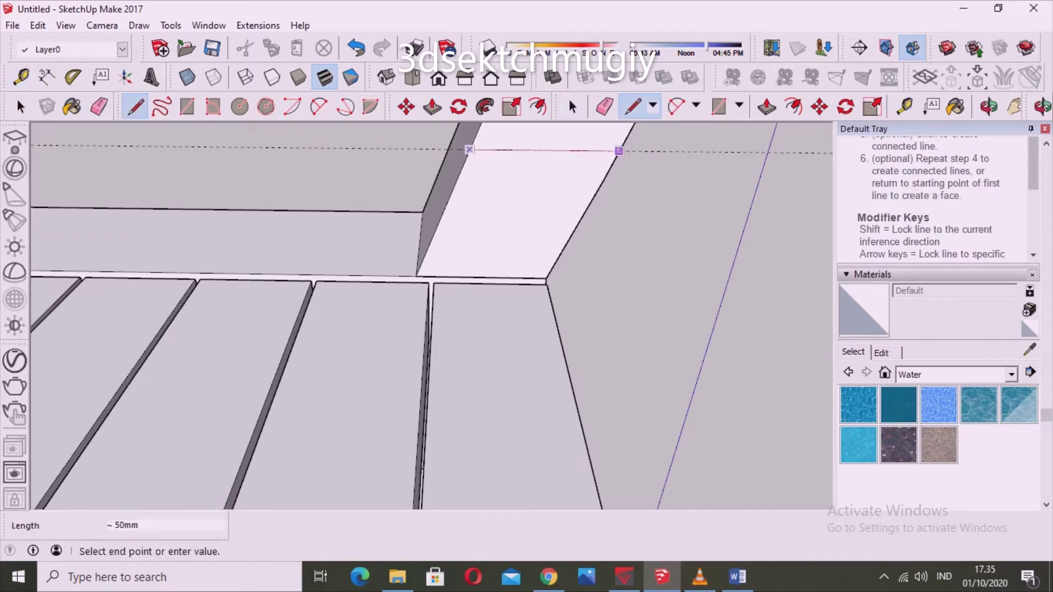
key(space)
double_click(685, 247)
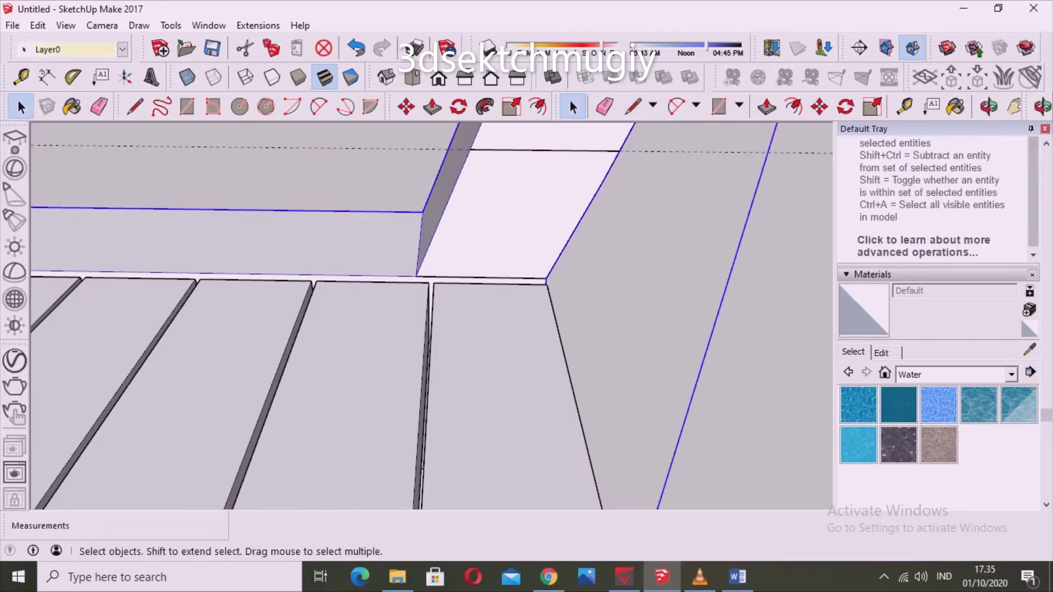
click(135, 107)
key(space)
scroll(428, 220, up, 2)
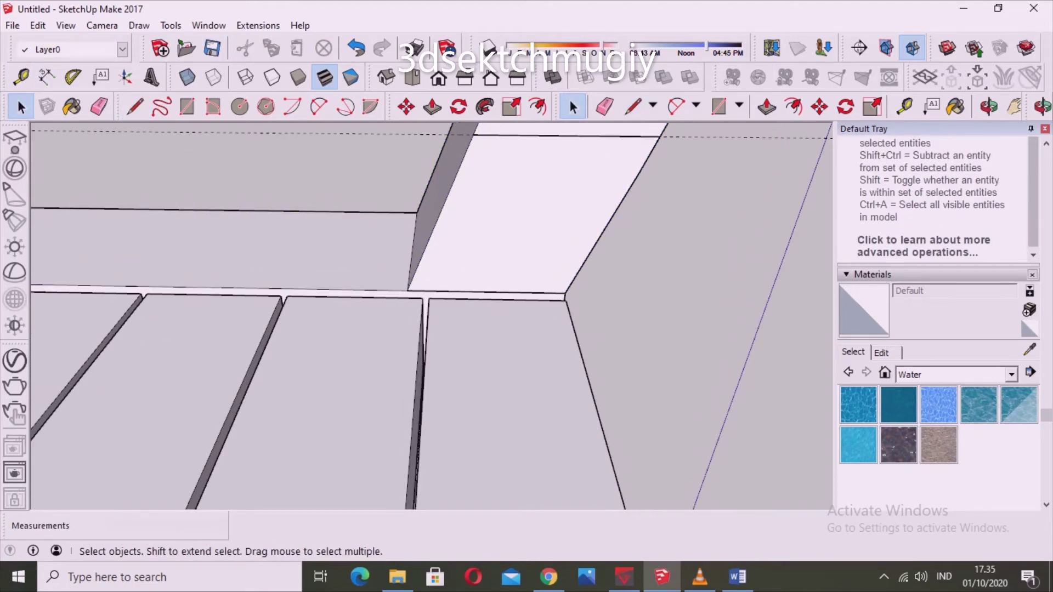
Draw a line from the frame top's corner to the guide, splitting off a small square.
click(633, 106)
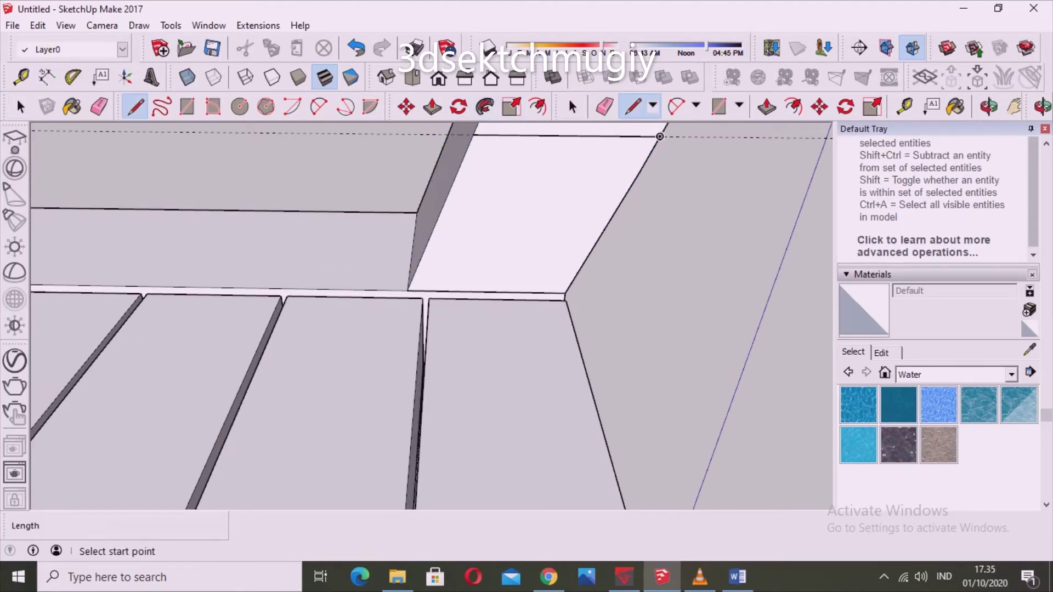
click(407, 290)
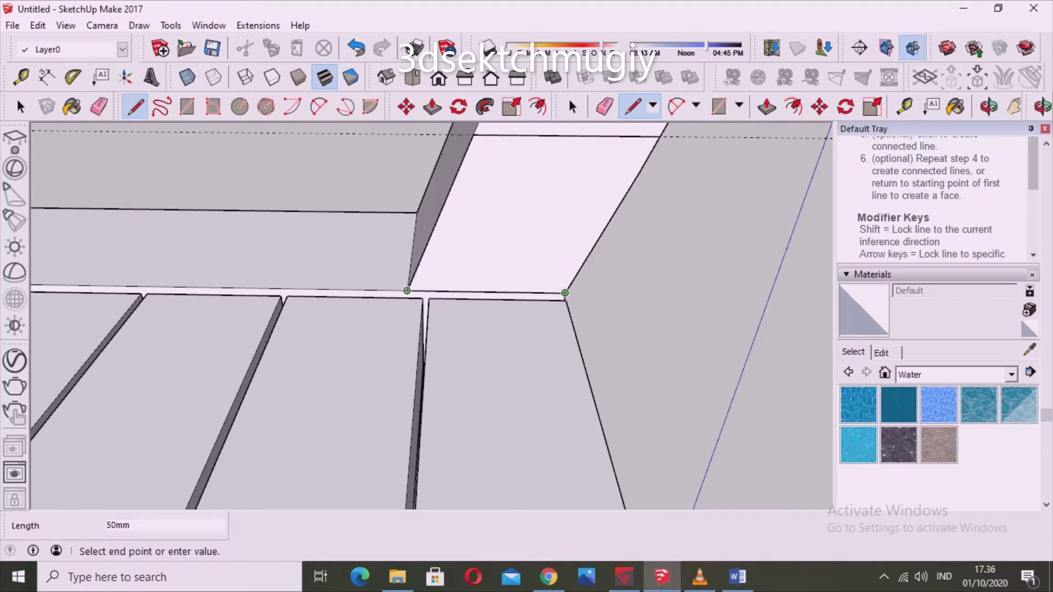
key(space)
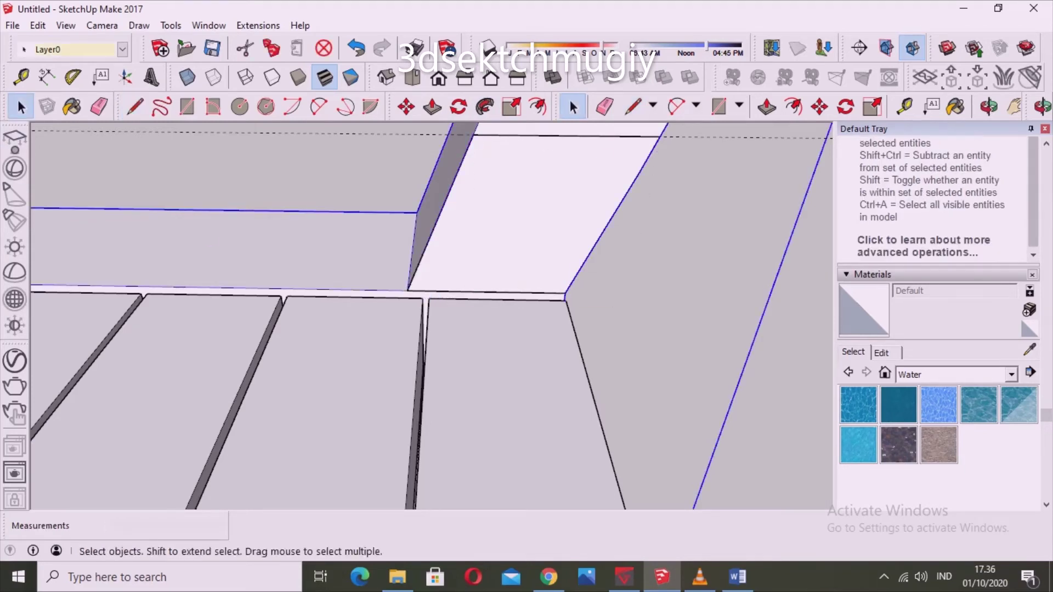
key(Escape)
key(l)
click(564, 293)
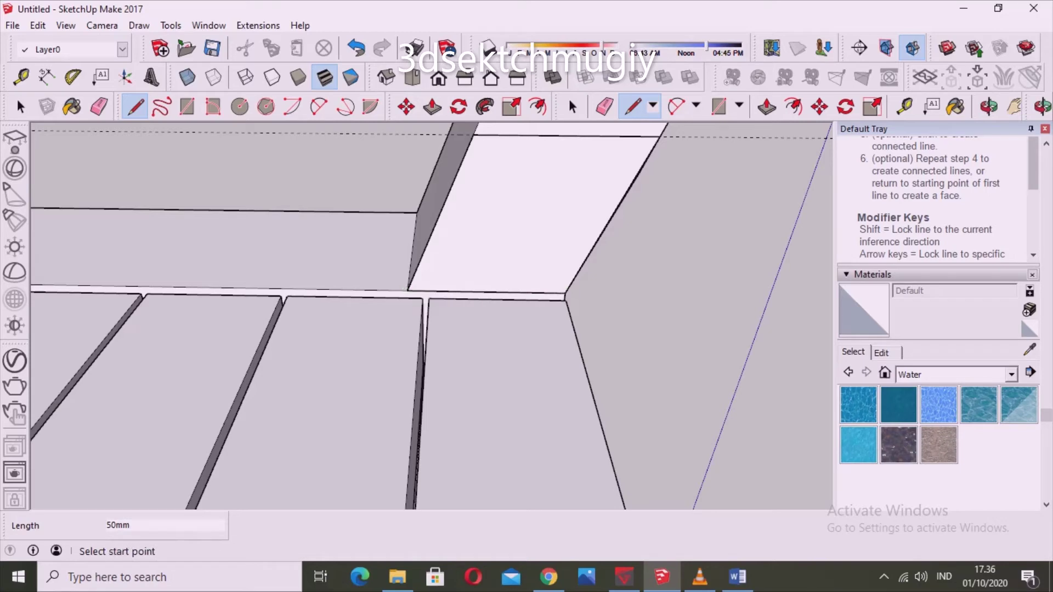
click(472, 135)
key(space)
Offset the split-off square's outline 5mm inward.
click(521, 220)
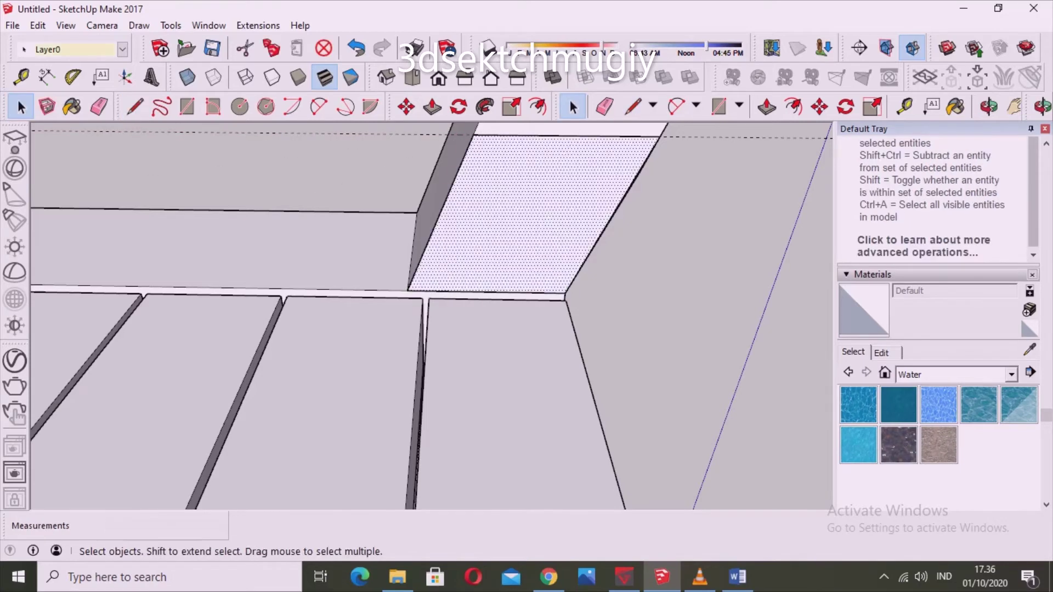
middle_drag(521, 219, 521, 198)
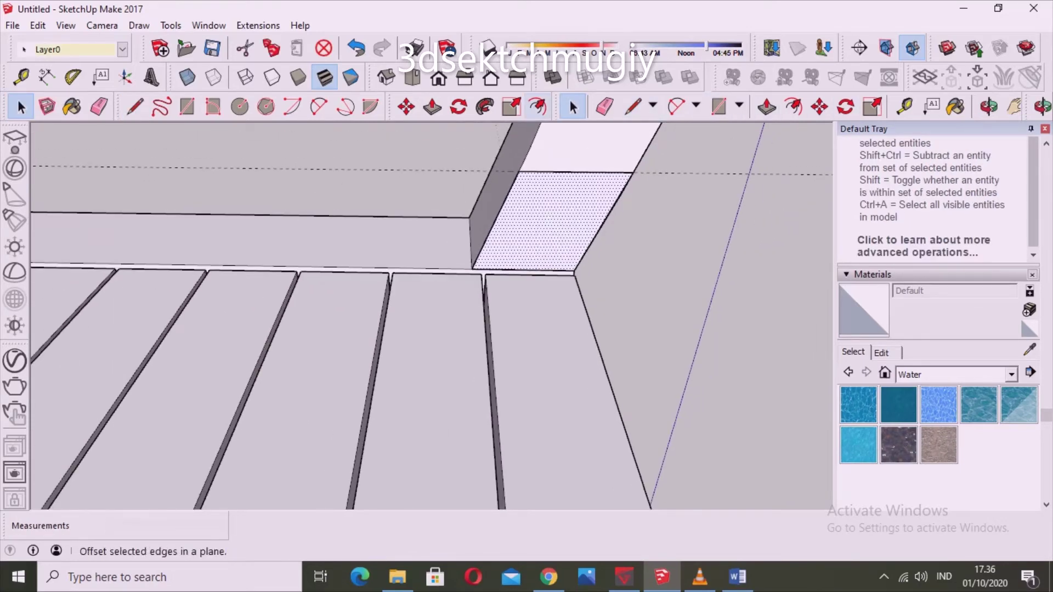
click(538, 106)
click(584, 172)
text(5)
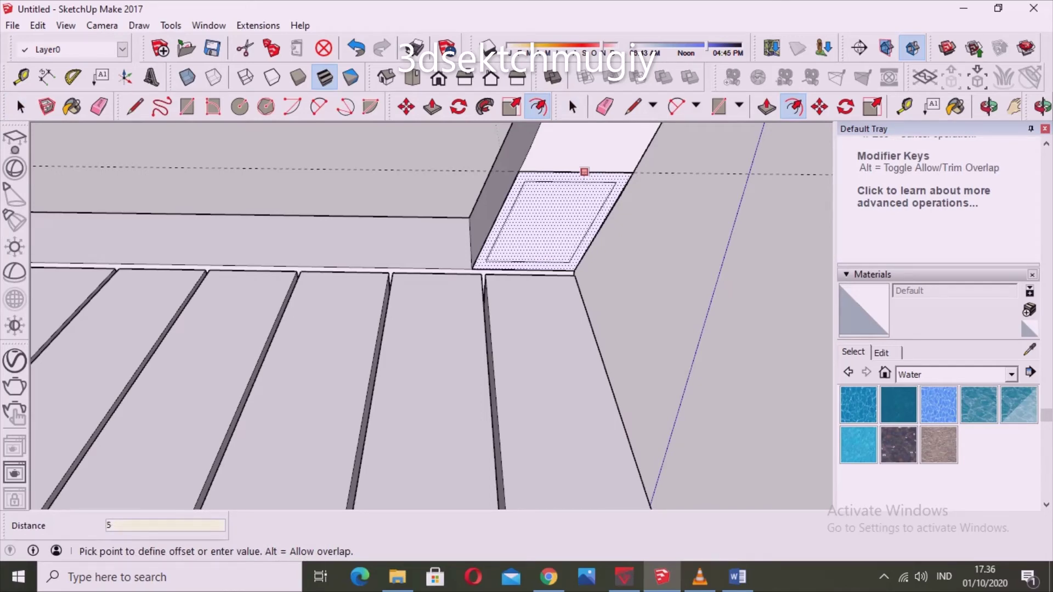
key(Return)
key(space)
middle_drag(549, 219, 548, 203)
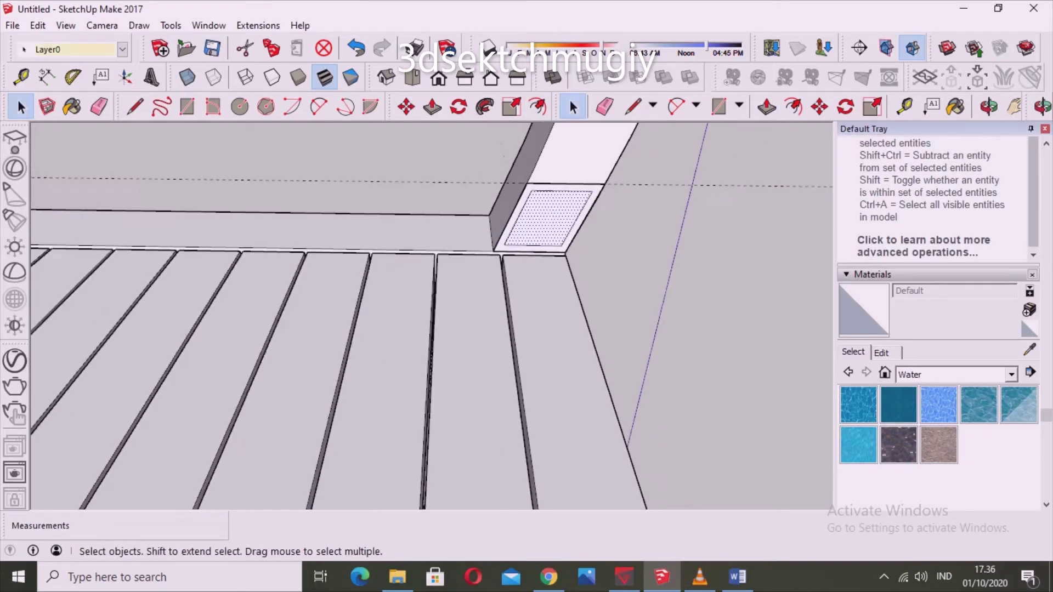
scroll(548, 225, down, 3)
scroll(549, 230, up, 2)
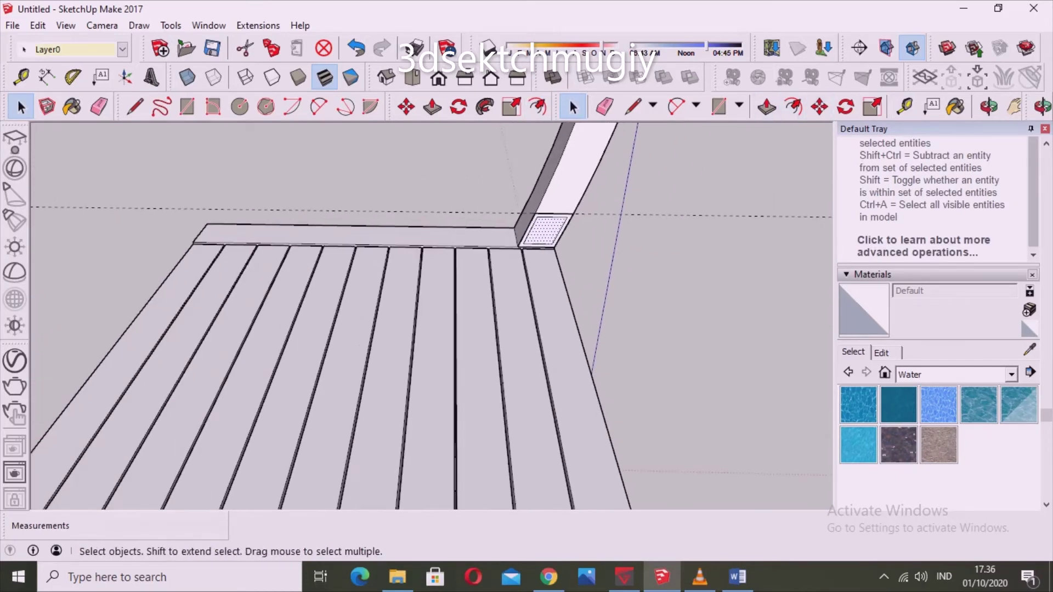
click(767, 106)
Push/pull the inset square into a 1540mm strip along the seat's back edge.
drag(524, 244, 535, 213)
scroll(535, 213, down, 2)
middle_drag(534, 213, 658, 219)
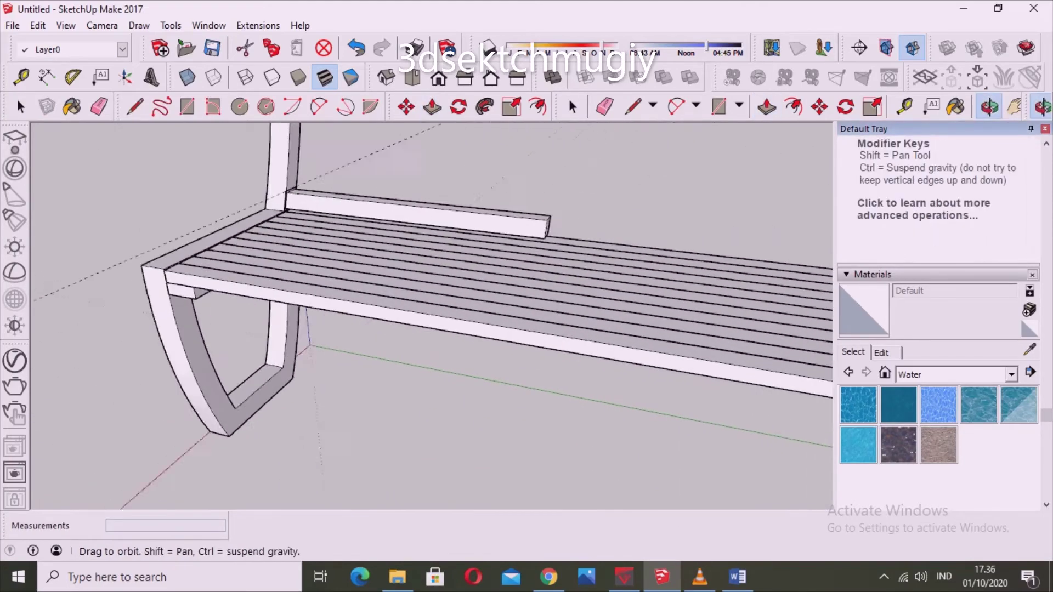
click(113, 181)
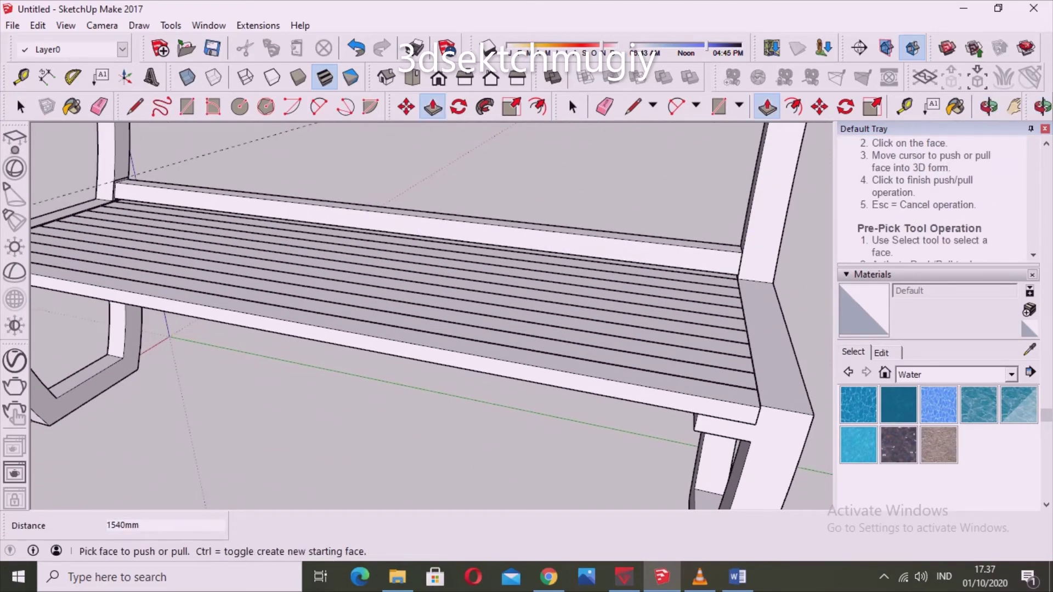
key(space)
scroll(132, 188, up, 2)
Make the back strip a group and orbit under and over the seat to inspect it.
click(132, 189)
right_click(132, 189)
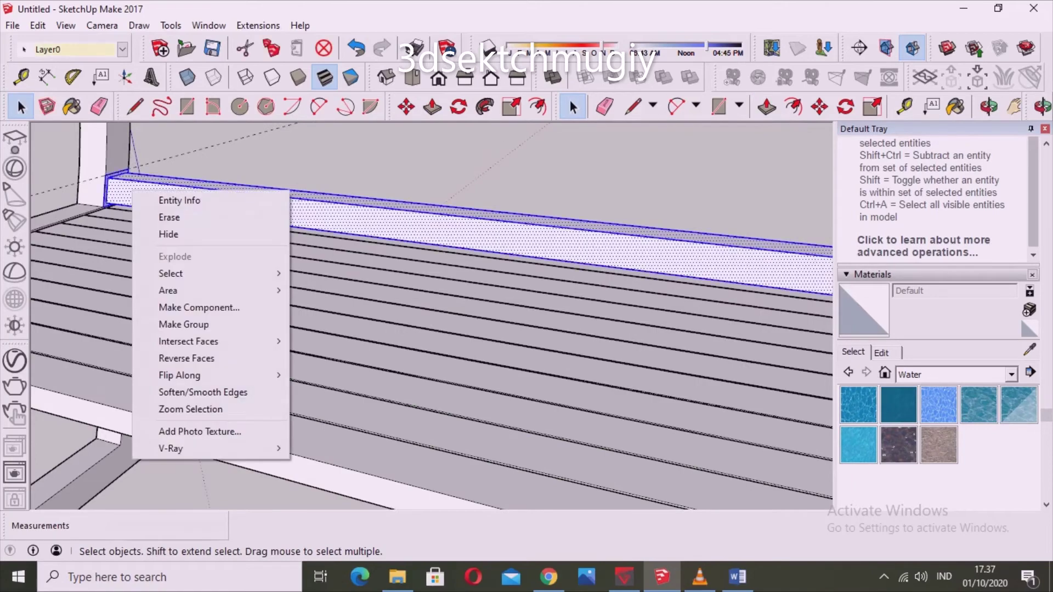
click(198, 160)
click(263, 211)
right_click(263, 208)
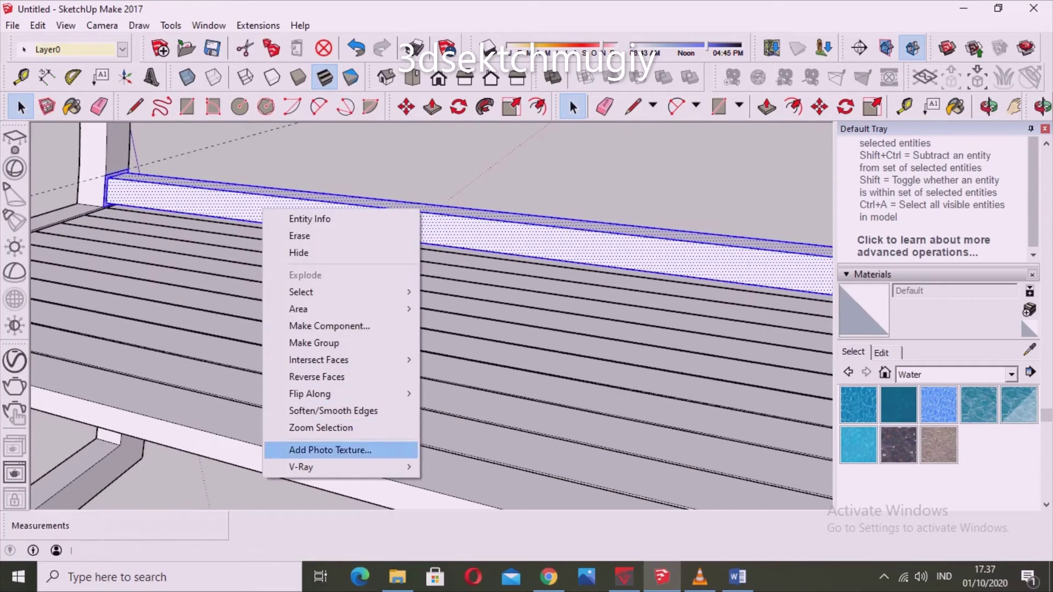
click(314, 342)
scroll(329, 346, down, 3)
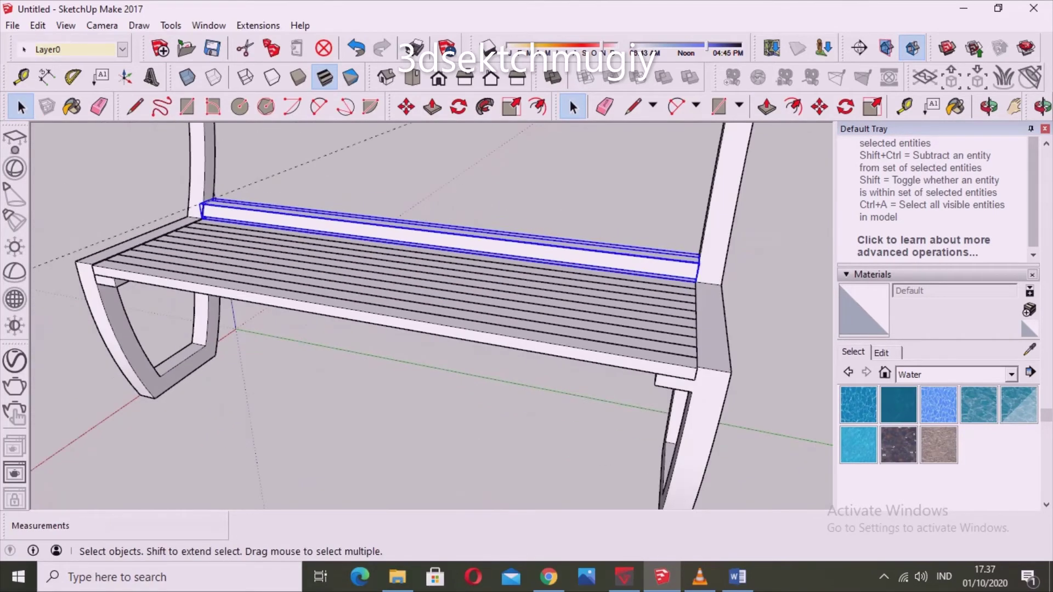
scroll(434, 276, up, 3)
scroll(434, 276, up, 3)
middle_drag(434, 277, 417, 230)
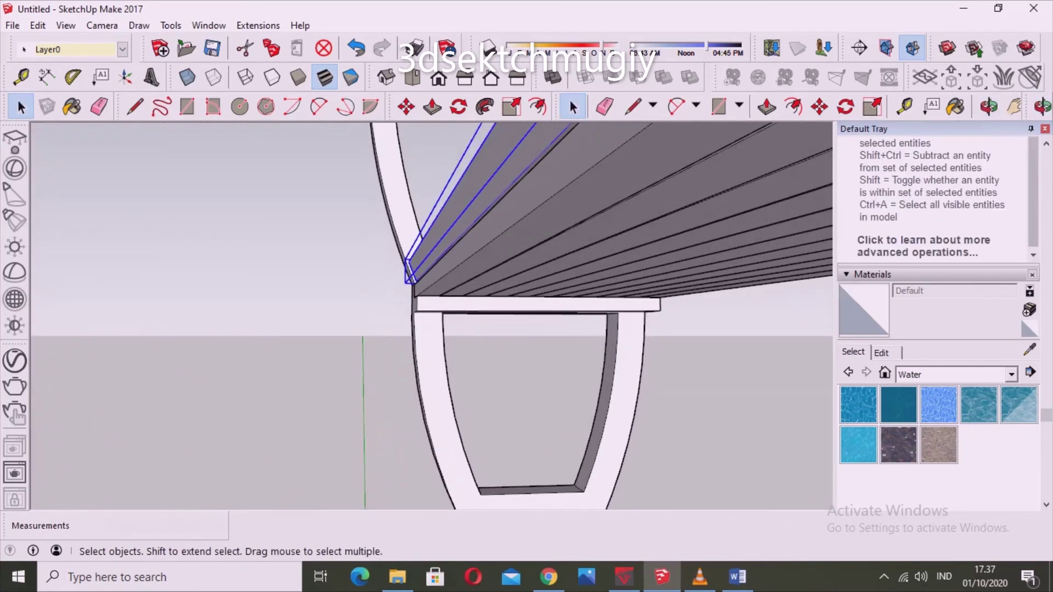
middle_drag(421, 274, 421, 307)
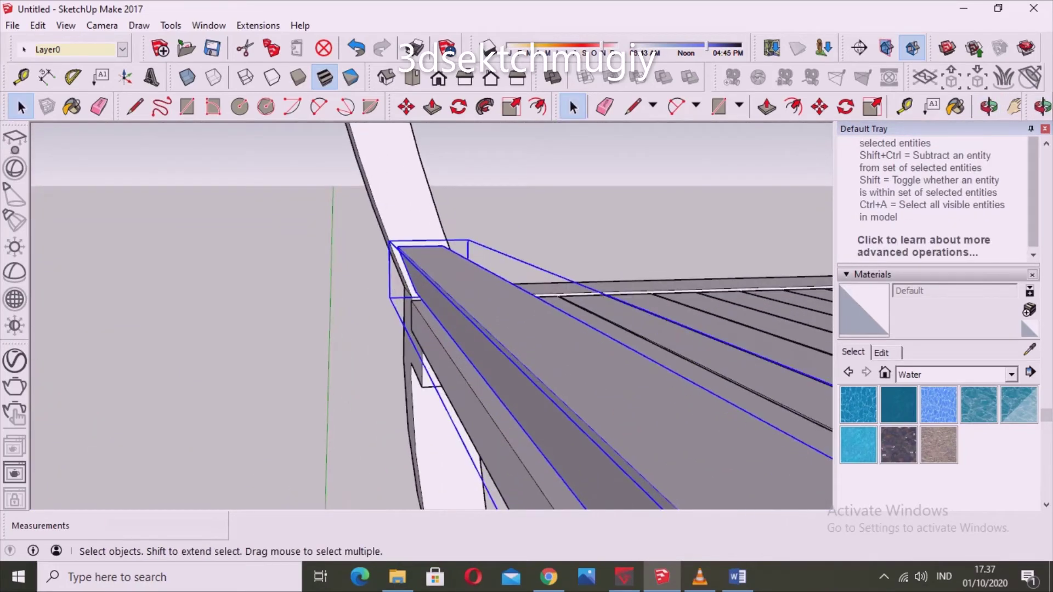
Copy the strip up to the top of the curved back supports.
key(m)
scroll(431, 282, up, 2)
scroll(432, 281, up, 2)
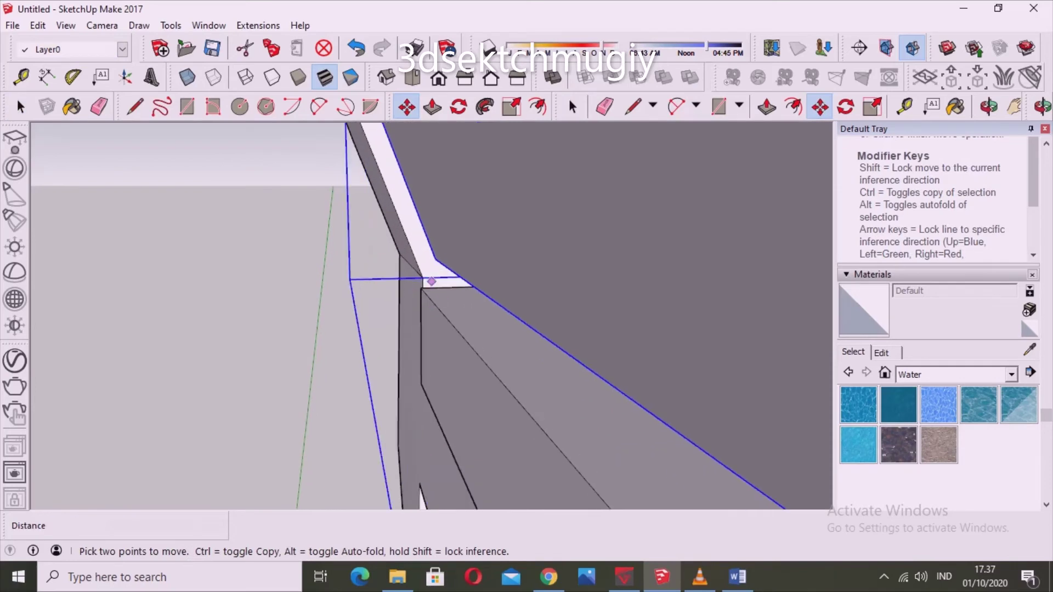
click(418, 384)
key(ctrl)
scroll(419, 384, down, 2)
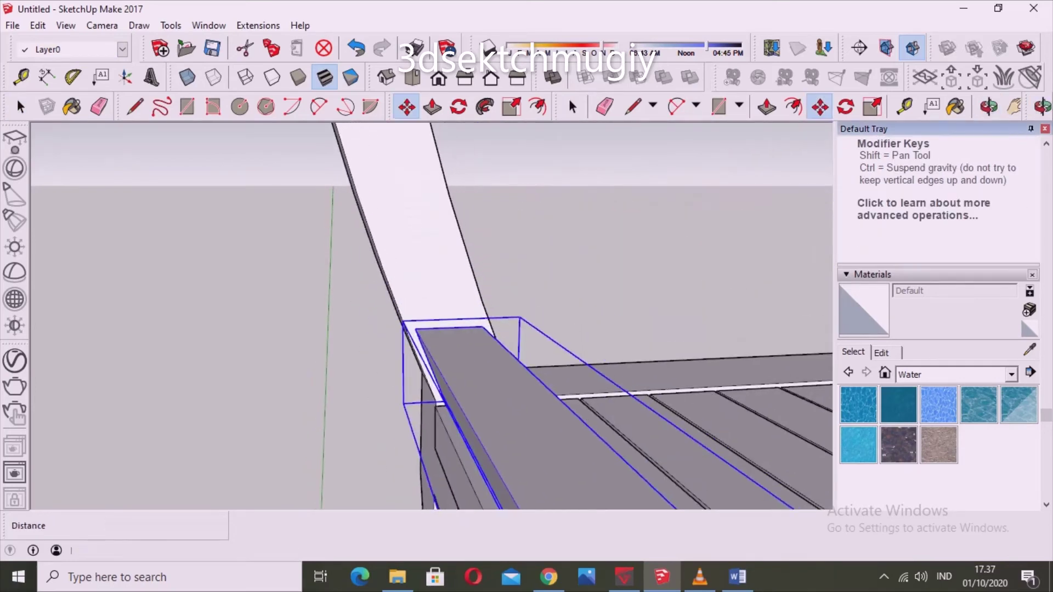
middle_drag(418, 384, 407, 455)
scroll(420, 395, down, 3)
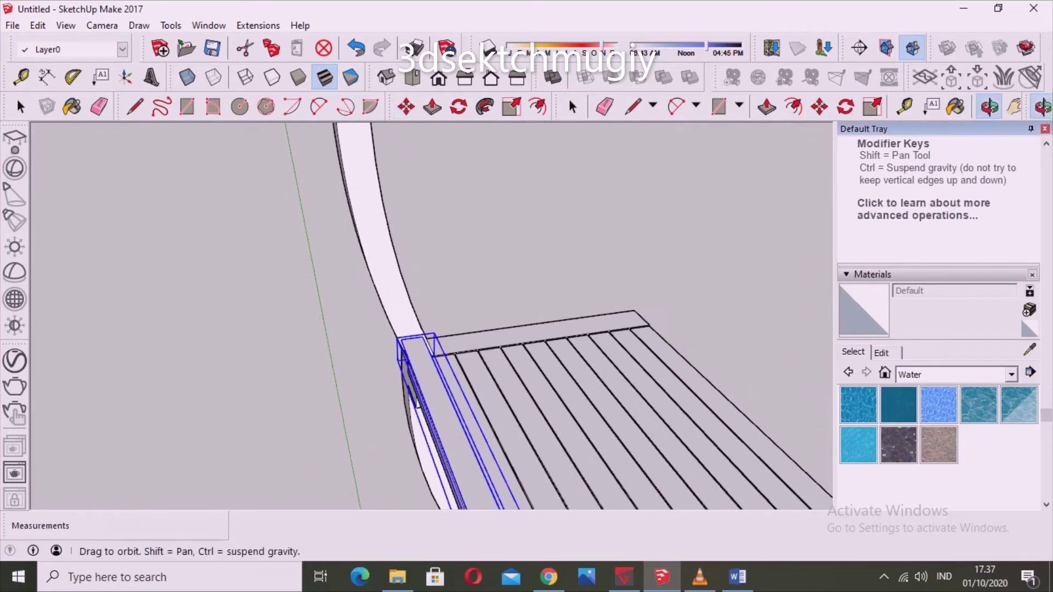
scroll(340, 214, up, 2)
scroll(340, 214, up, 2)
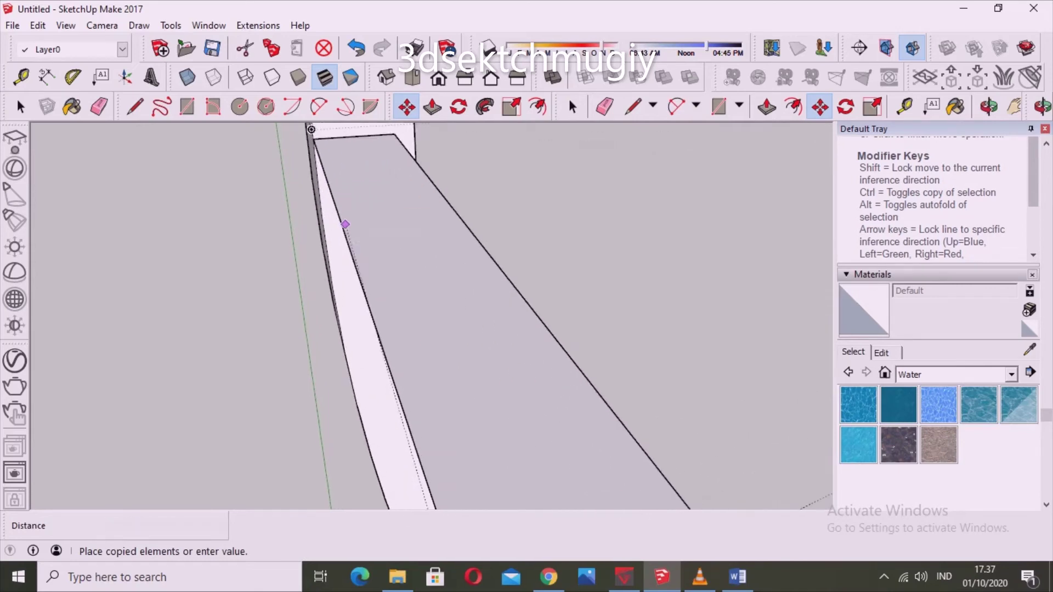
middle_drag(340, 216, 339, 220)
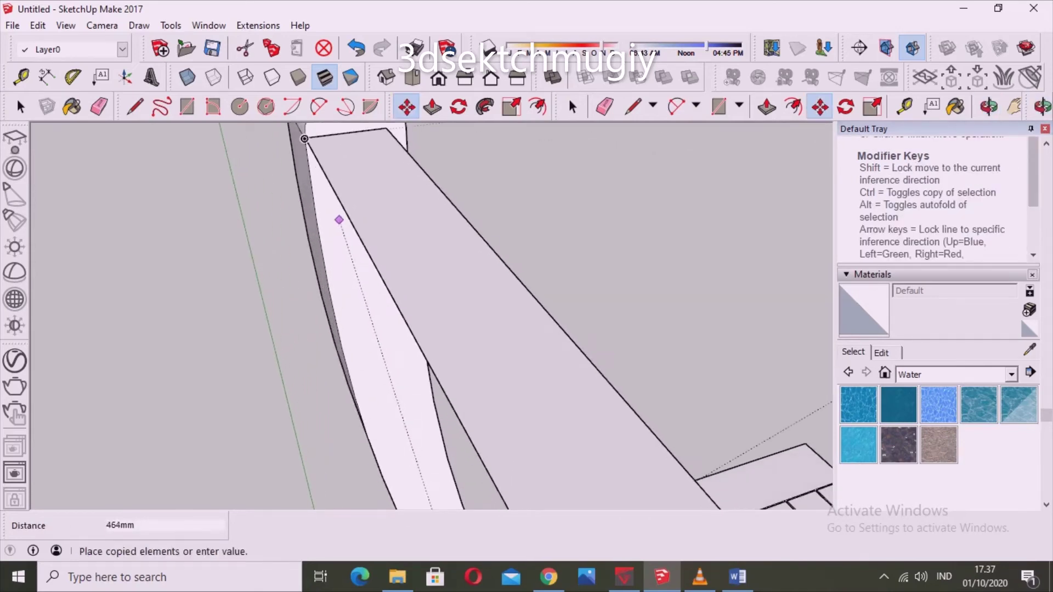
click(339, 220)
Check the copied rail's placement across the back supports from several angles.
mouse_move(423, 261)
middle_down()
mouse_move(384, 307)
mouse_move(417, 258)
mouse_move(503, 233)
middle_up()
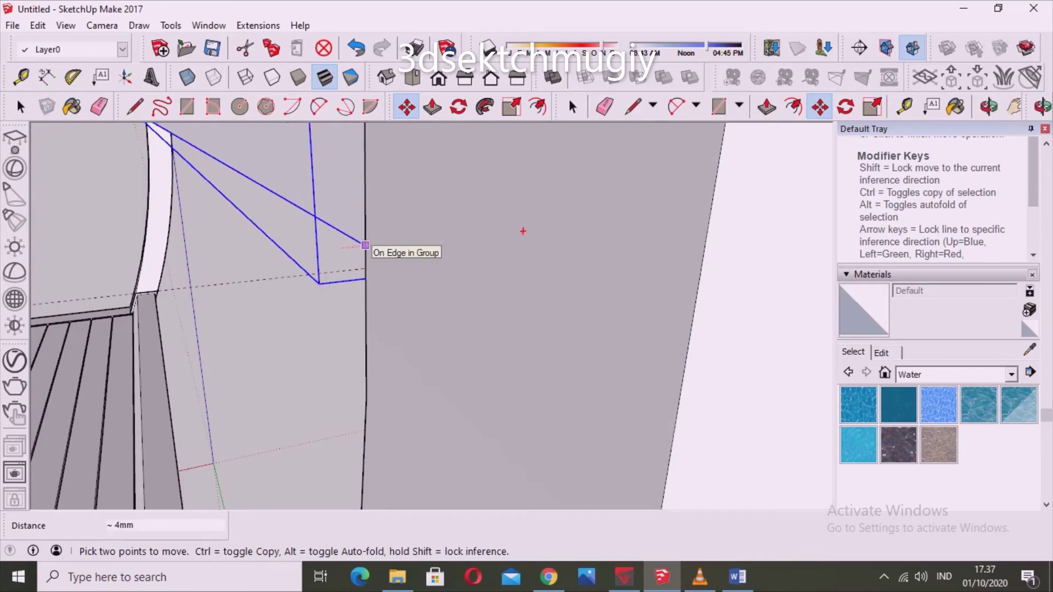
mouse_move(418, 254)
middle_down()
mouse_move(399, 282)
mouse_move(439, 247)
mouse_move(417, 275)
middle_up()
mouse_move(343, 237)
middle_down()
mouse_move(362, 220)
mouse_move(345, 242)
mouse_move(368, 231)
mouse_move(307, 225)
middle_up()
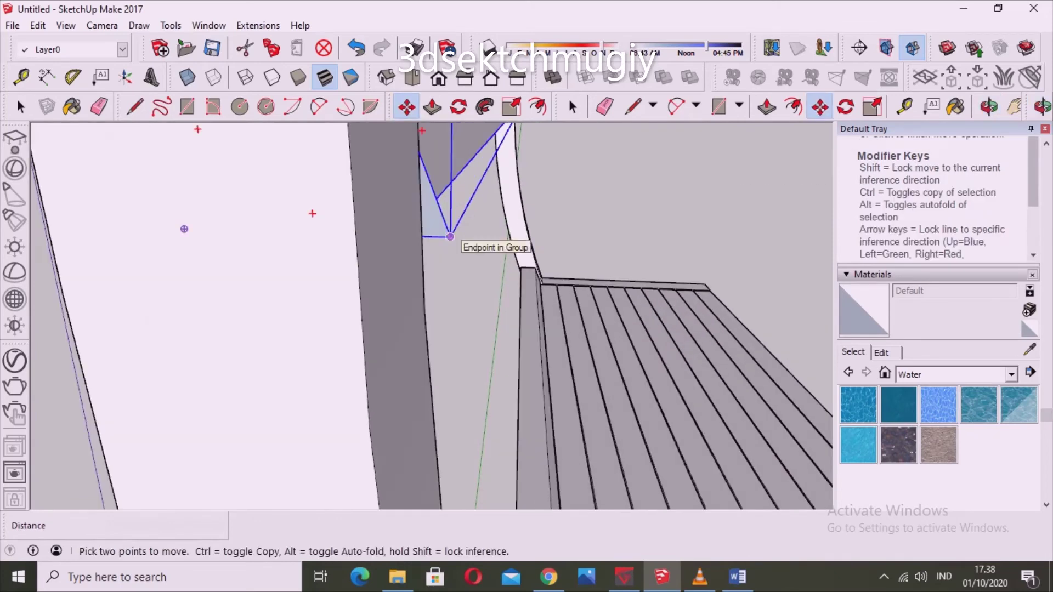
click(437, 237)
mouse_move(383, 285)
middle_down()
mouse_move(371, 301)
mouse_move(329, 275)
middle_up()
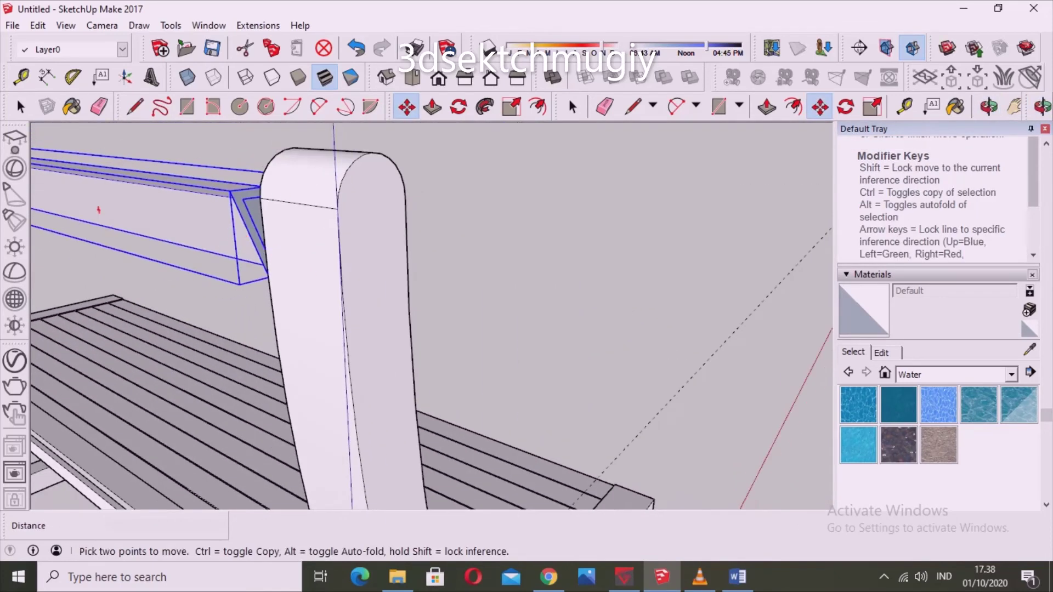
key(space)
Open the top back rail for editing and erase the stray edges at its notch.
middle_drag(384, 301, 329, 285)
key(Return)
key(ctrl+a)
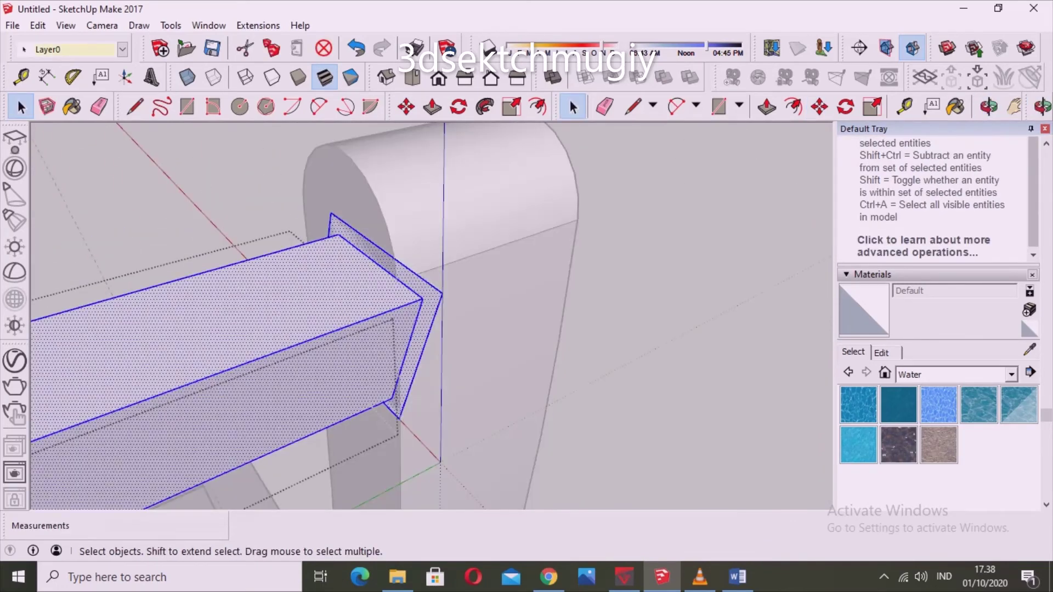
key(Escape)
key(e)
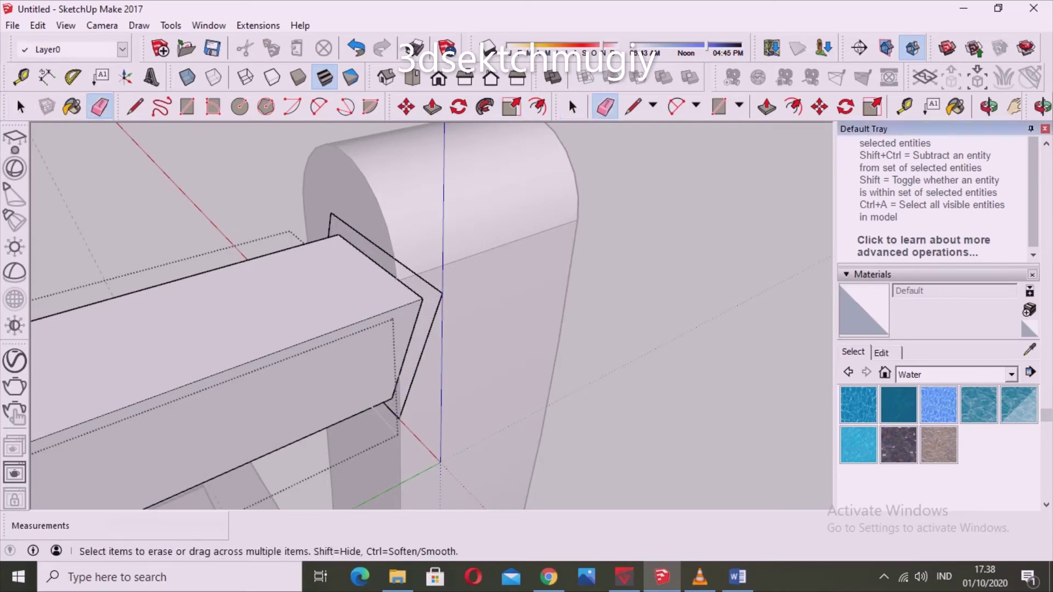
mouse_move(428, 318)
middle_down()
mouse_move(405, 296)
mouse_move(384, 308)
middle_up()
key(space)
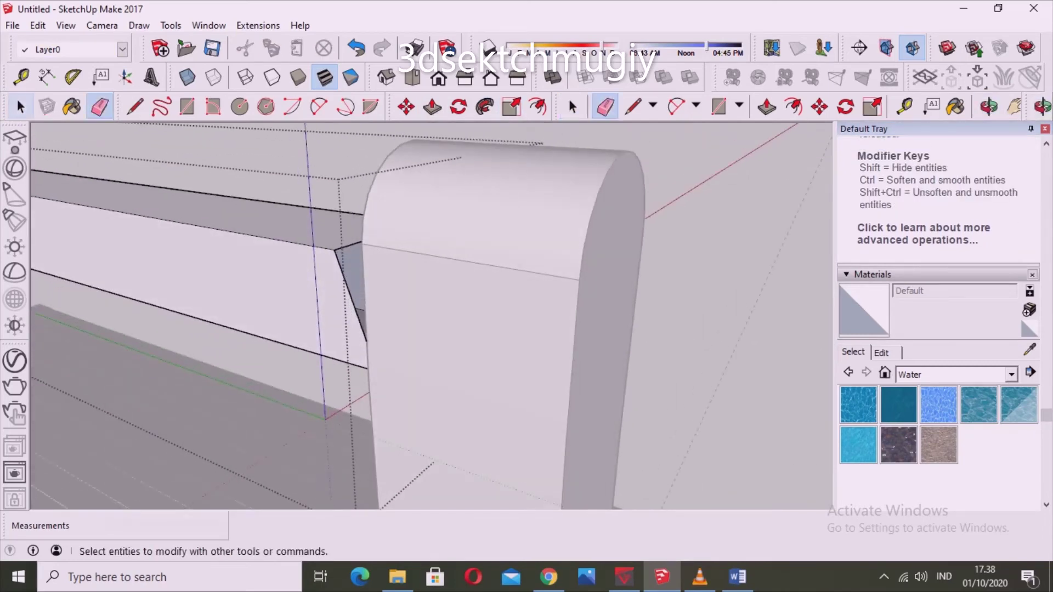
Draw a line closing the rail's end face.
key(l)
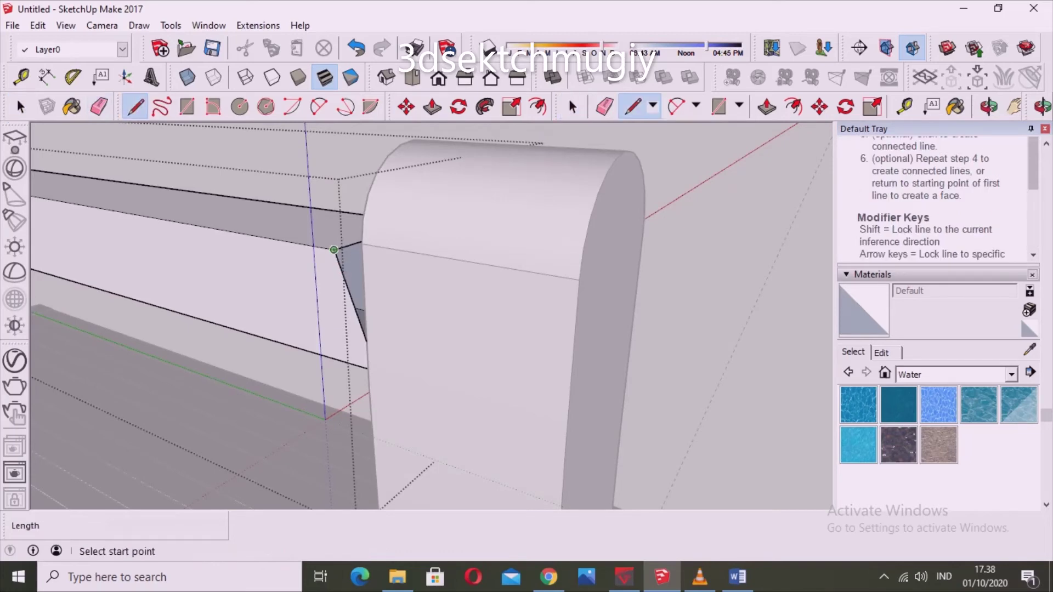
click(366, 341)
mouse_move(431, 316)
middle_down()
mouse_move(384, 307)
mouse_move(439, 318)
middle_up()
key(space)
scroll(431, 316, down, 3)
Inside the back rail group, copy the rail downward as the first back slats.
scroll(431, 315, up, 3)
scroll(431, 316, up, 2)
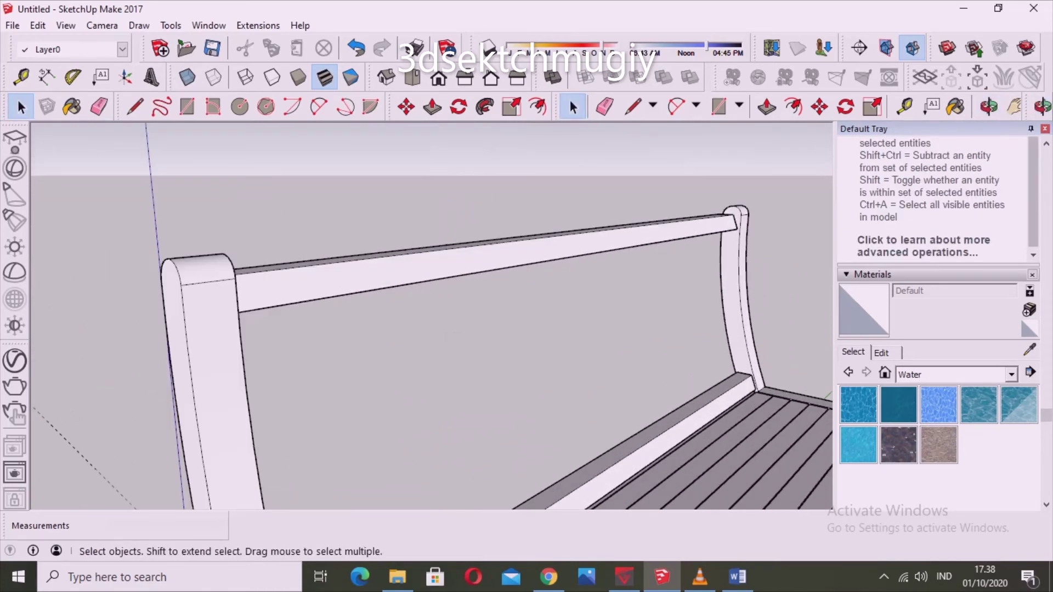
double_click(472, 269)
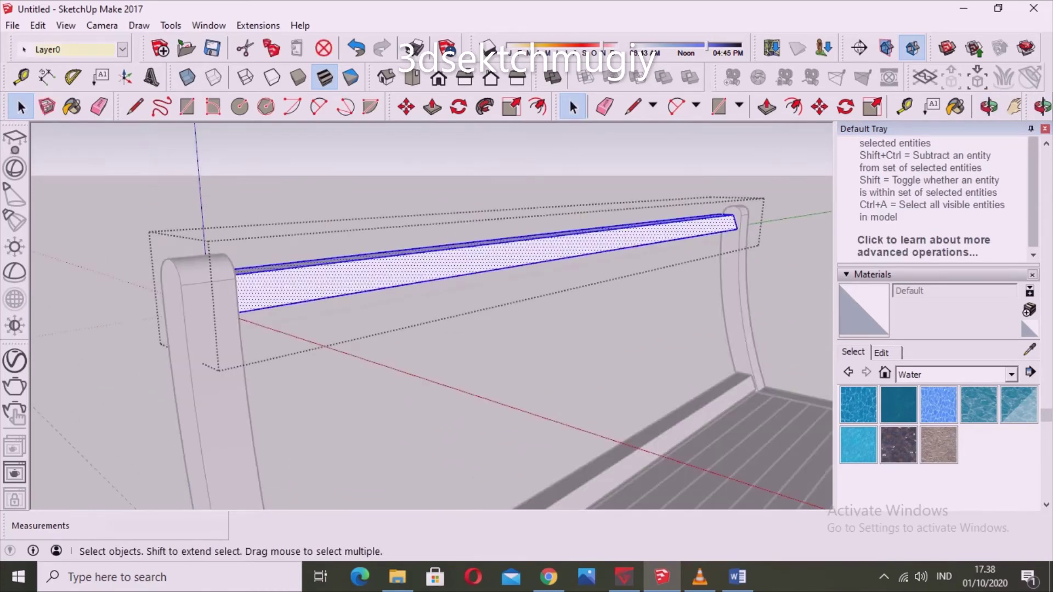
middle_drag(431, 316, 384, 307)
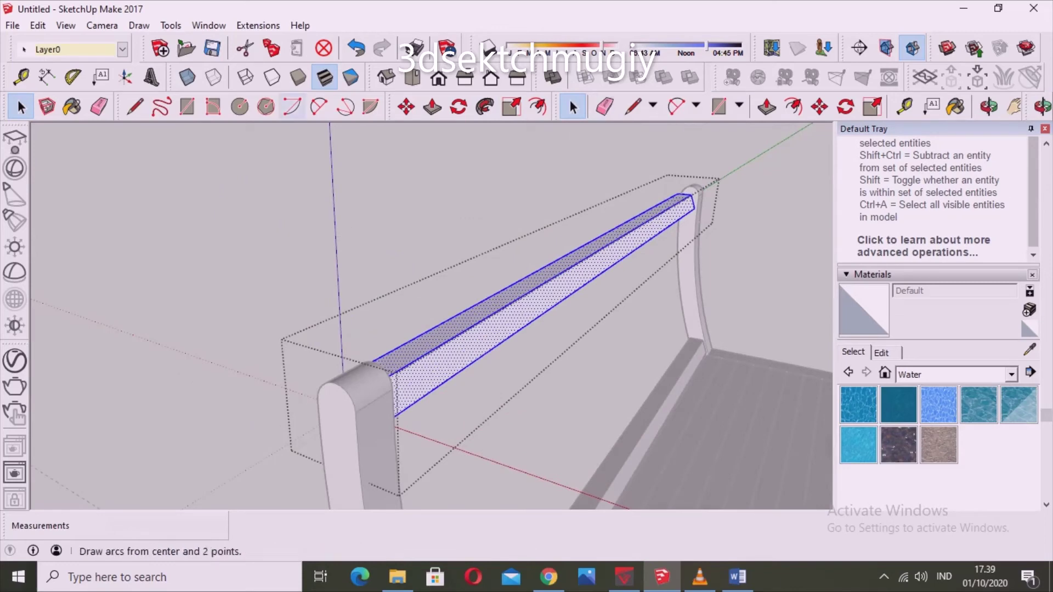
click(406, 107)
scroll(695, 210, up, 3)
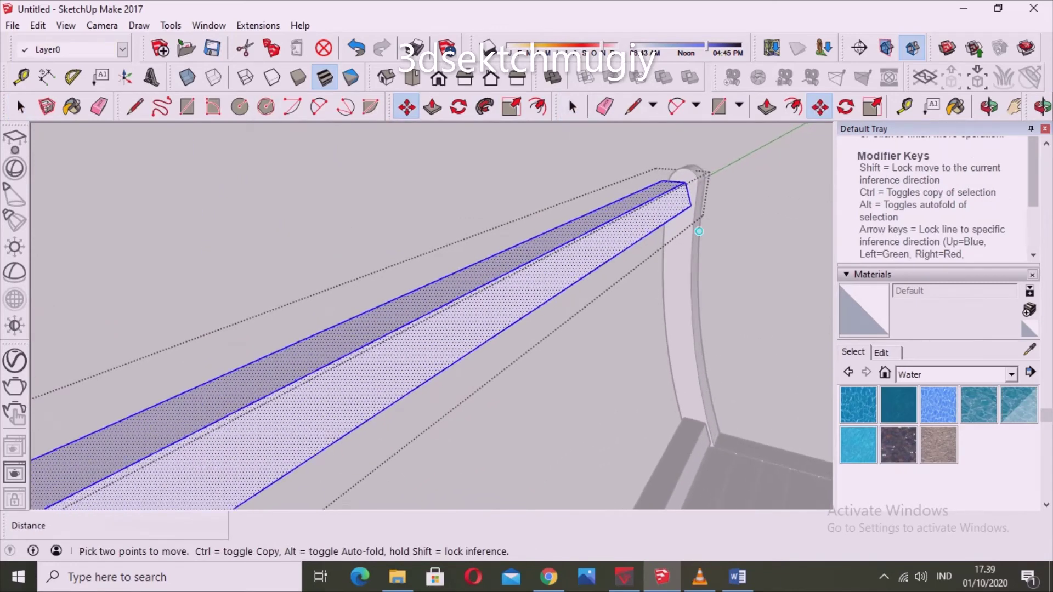
scroll(696, 209, up, 2)
click(689, 202)
key(ctrl)
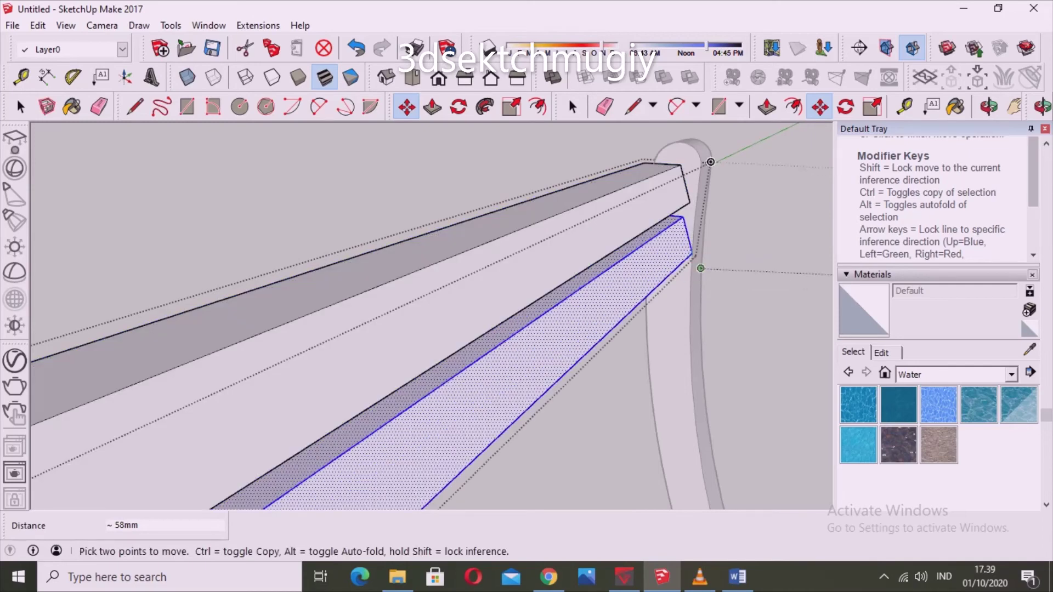
click(692, 253)
click(690, 307)
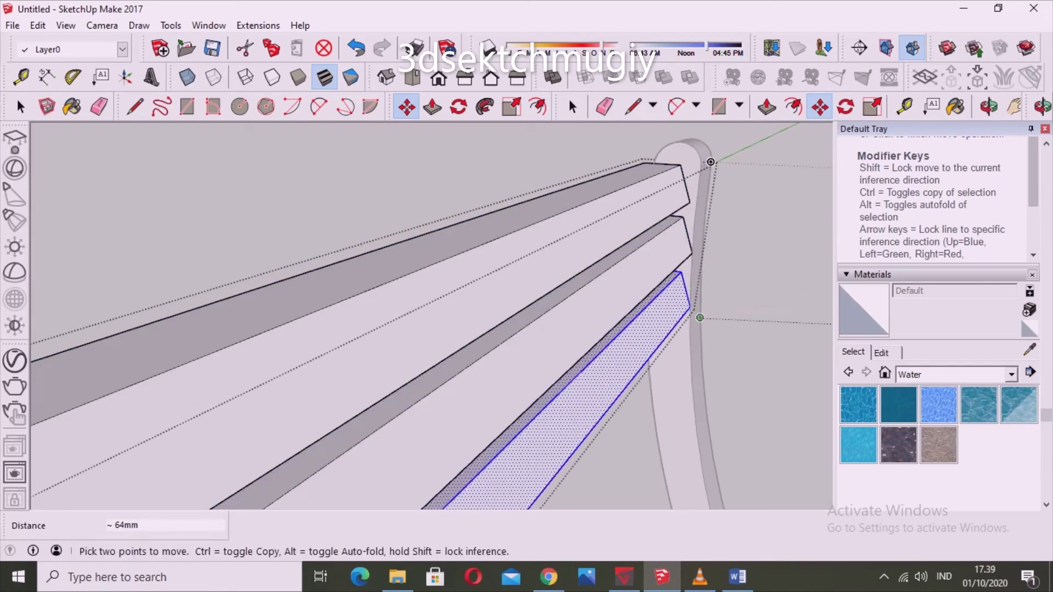
click(690, 307)
Keep copying slats downward until the backrest is filled, then cancel the last copy.
click(692, 359)
middle_drag(692, 359, 705, 373)
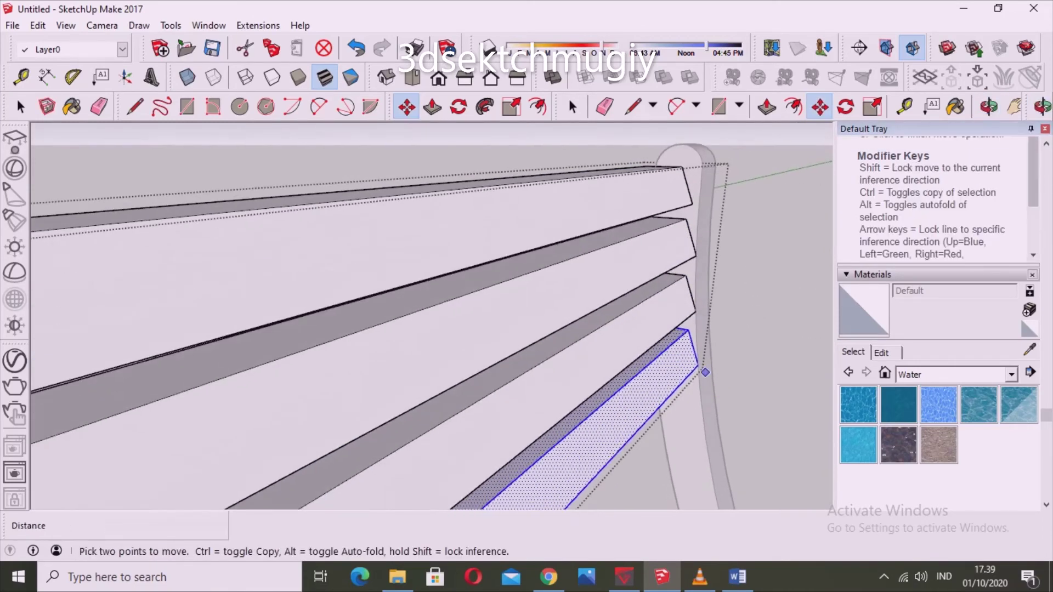
click(698, 364)
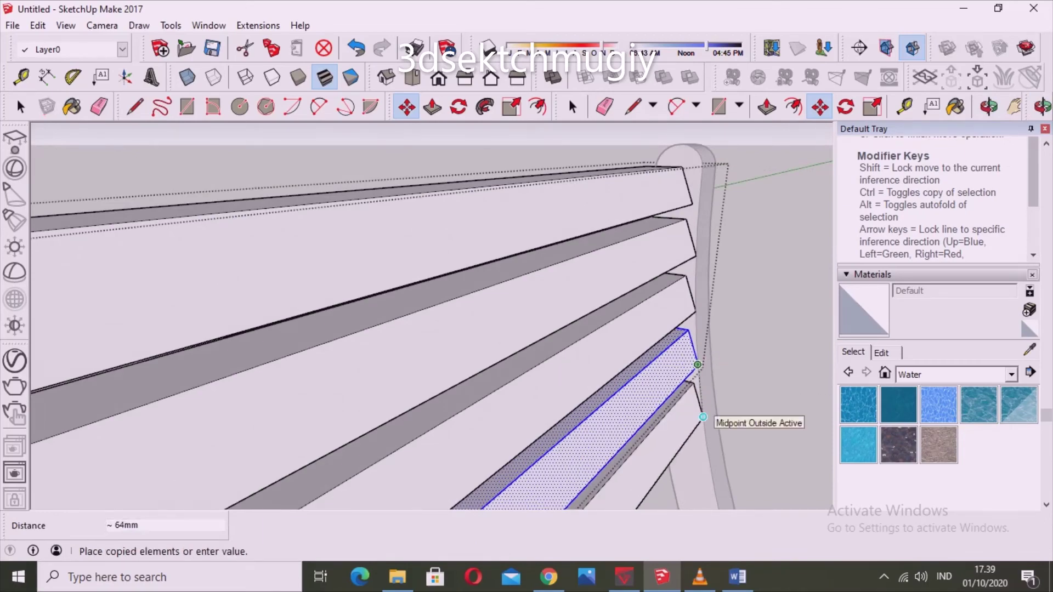
click(707, 416)
mouse_move(721, 447)
middle_down()
mouse_move(735, 439)
mouse_move(664, 236)
middle_up()
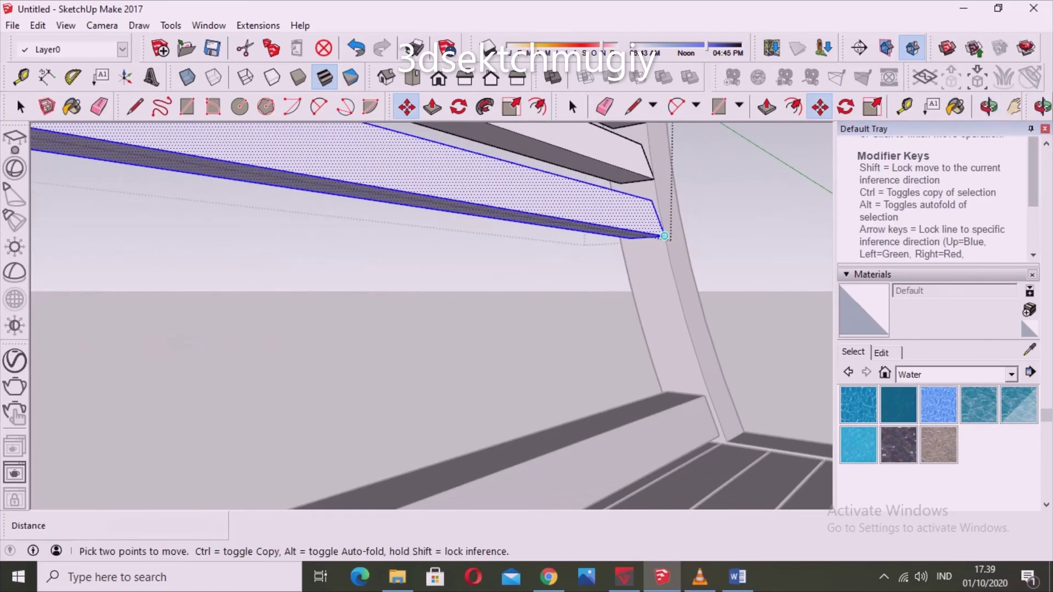
click(664, 236)
click(678, 292)
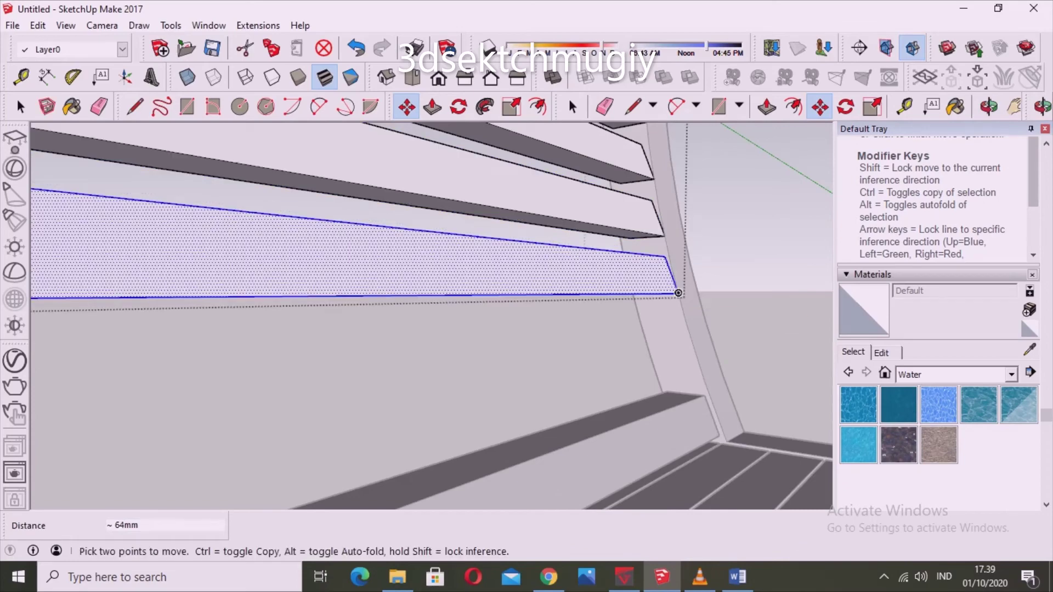
click(678, 293)
key(Escape)
scroll(697, 354, down, 5)
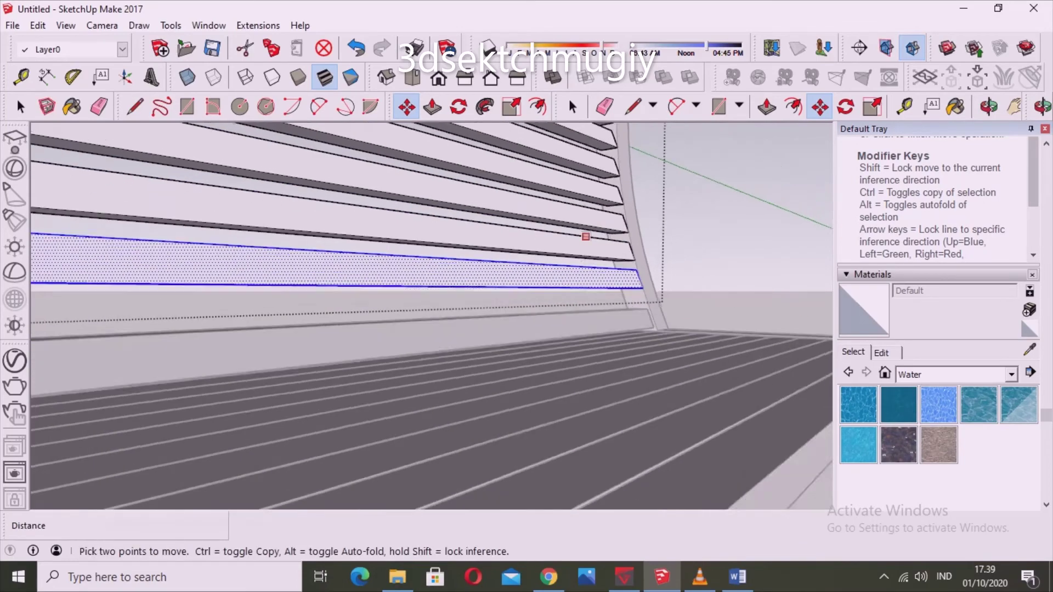
mouse_move(494, 329)
middle_down()
mouse_move(511, 340)
mouse_move(527, 318)
middle_up()
key(space)
key(space)
scroll(494, 301, down, 5)
mouse_move(439, 318)
middle_down()
mouse_move(570, 318)
mouse_move(439, 307)
middle_up()
Paint the back and seat slats with Wood Bamboo from the Wood materials category.
scroll(439, 307, up, 2)
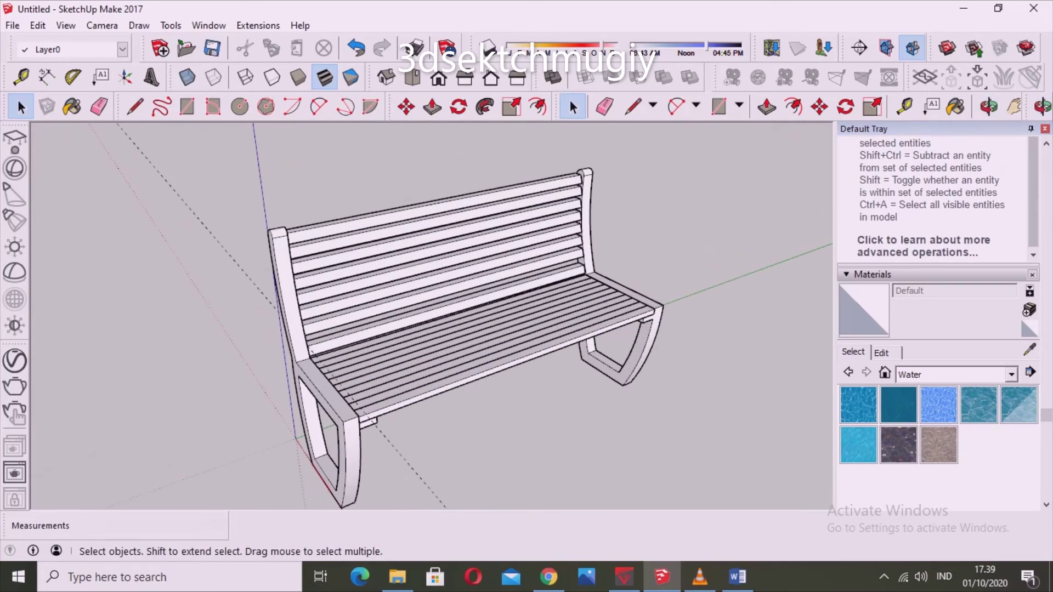
click(439, 230)
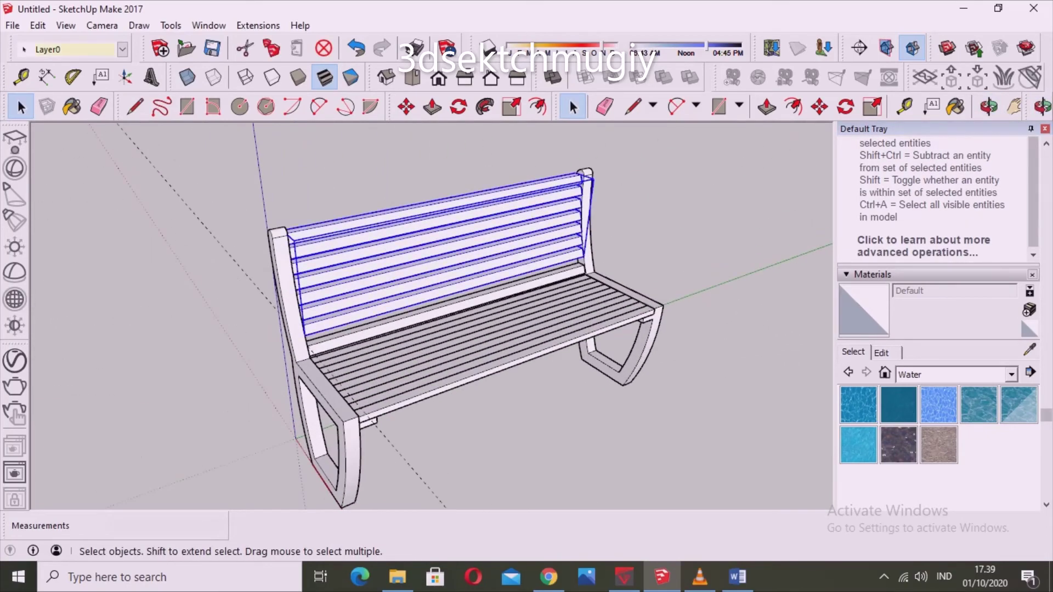
click(1011, 374)
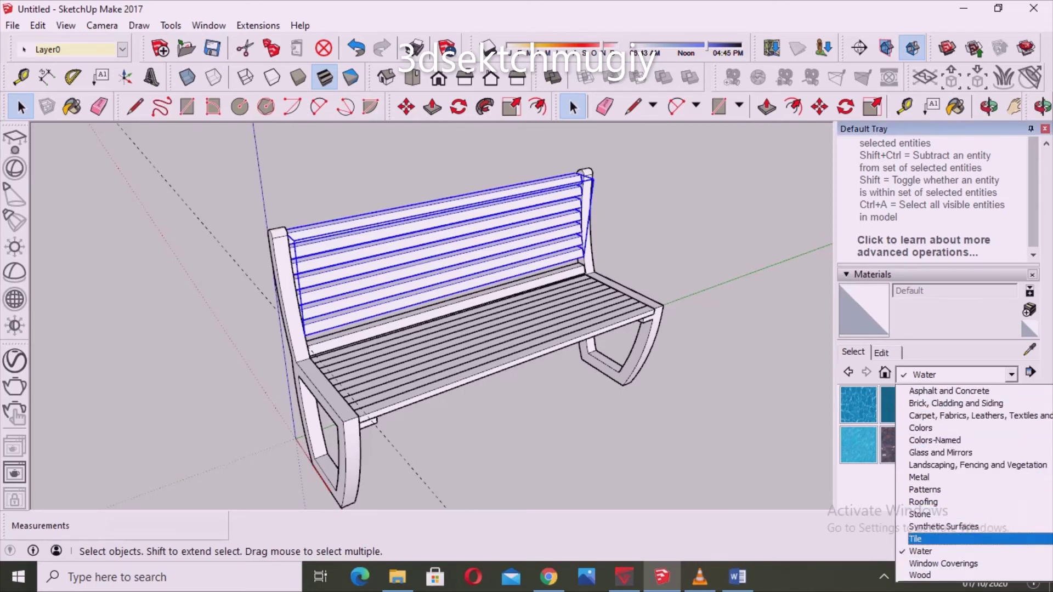
click(920, 575)
click(859, 405)
click(439, 263)
scroll(483, 384, up, 2)
click(493, 355)
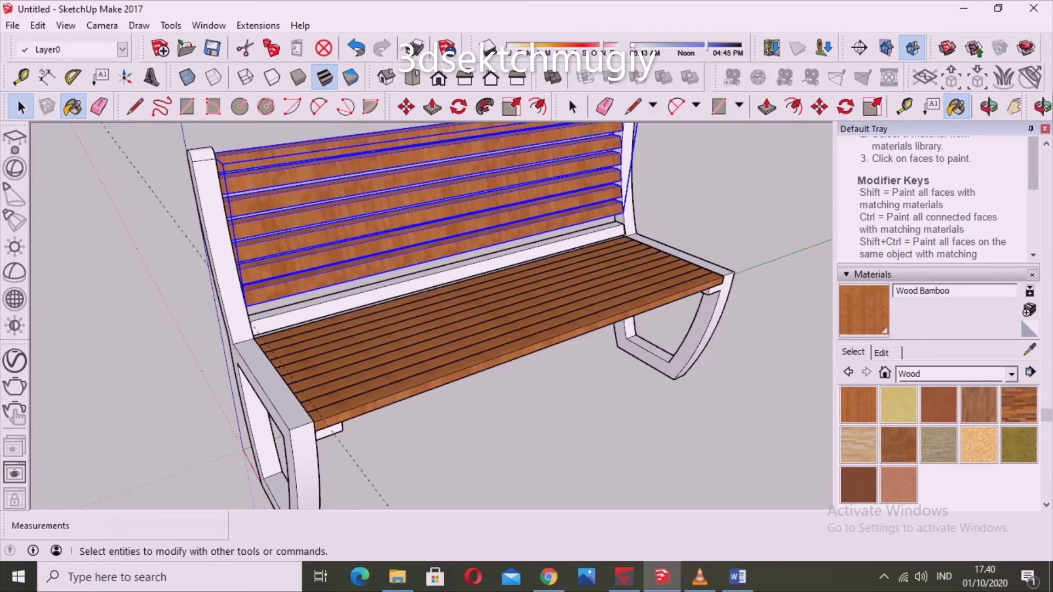
key(space)
middle_drag(494, 329, 604, 285)
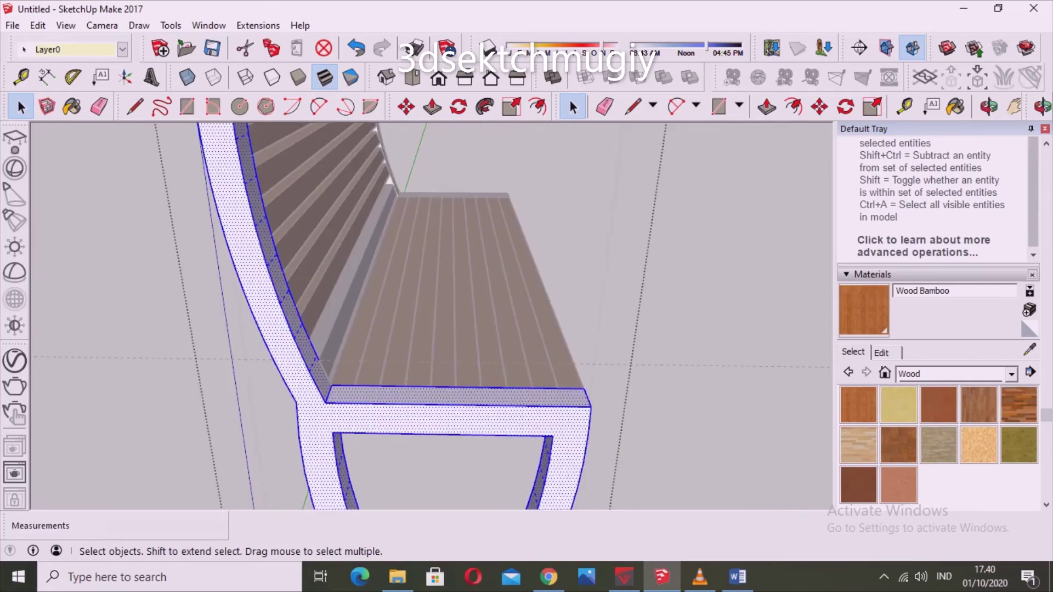
Place a guide line 200 mm from the seat edge.
middle_drag(438, 274, 416, 253)
click(20, 76)
click(383, 374)
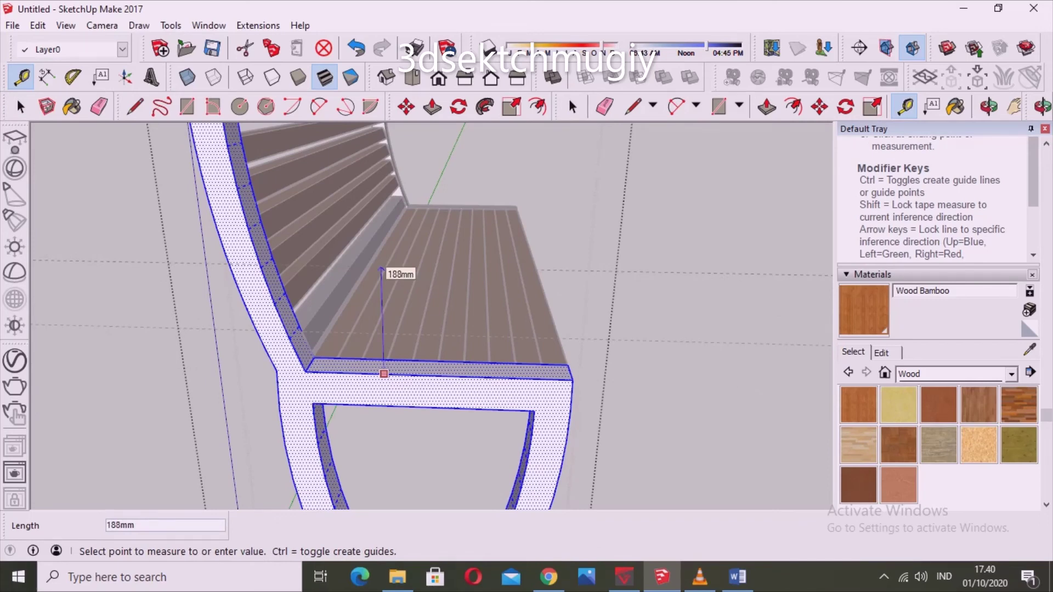
text(200)
key(Return)
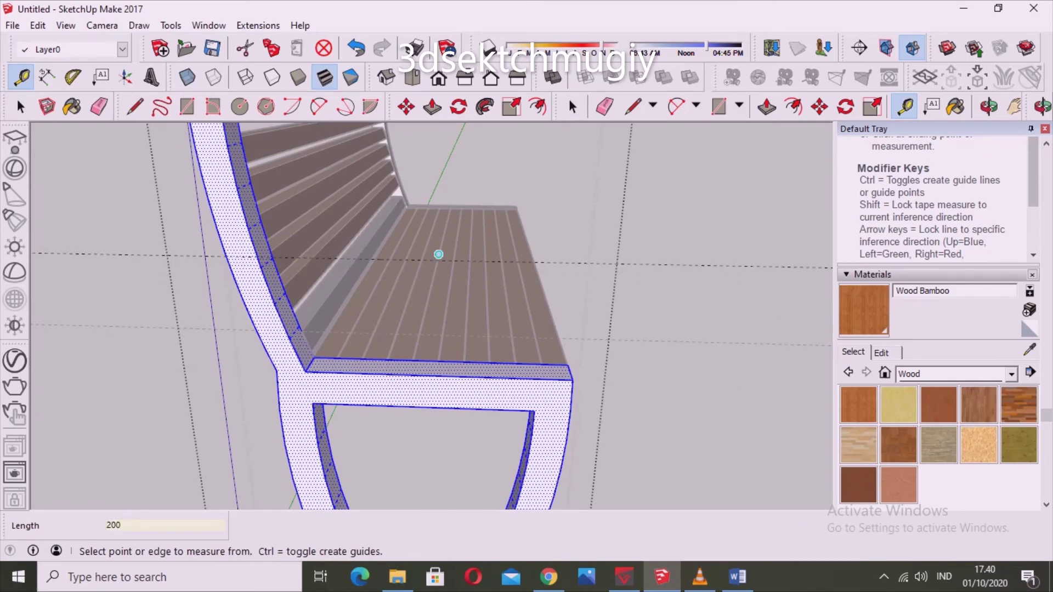
key(space)
Draw a three-point arc from the guide on the back frame to the seat's front corner, erasing extra edges.
click(292, 106)
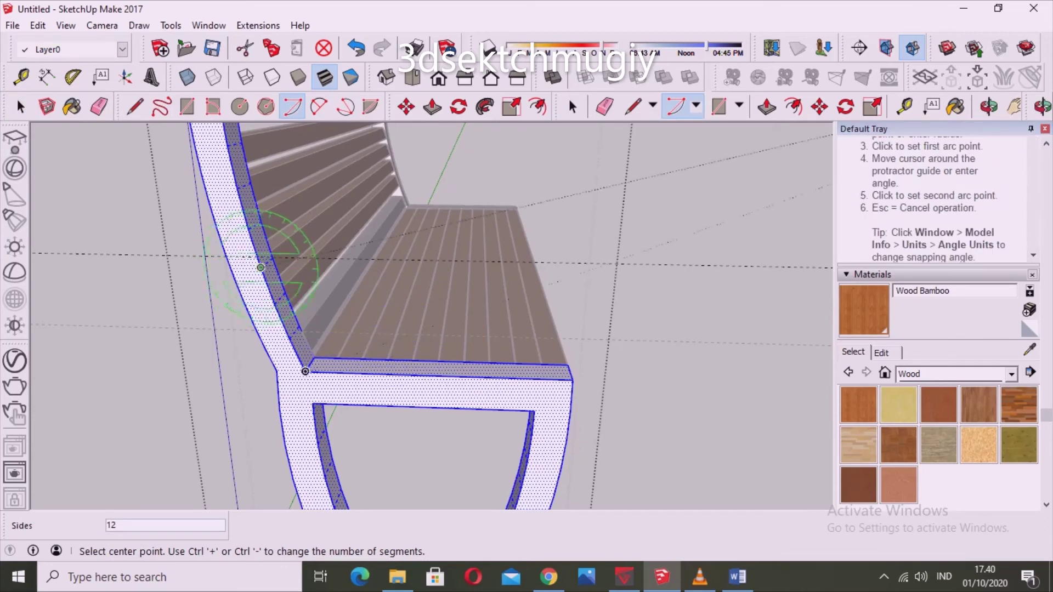
click(345, 105)
click(257, 256)
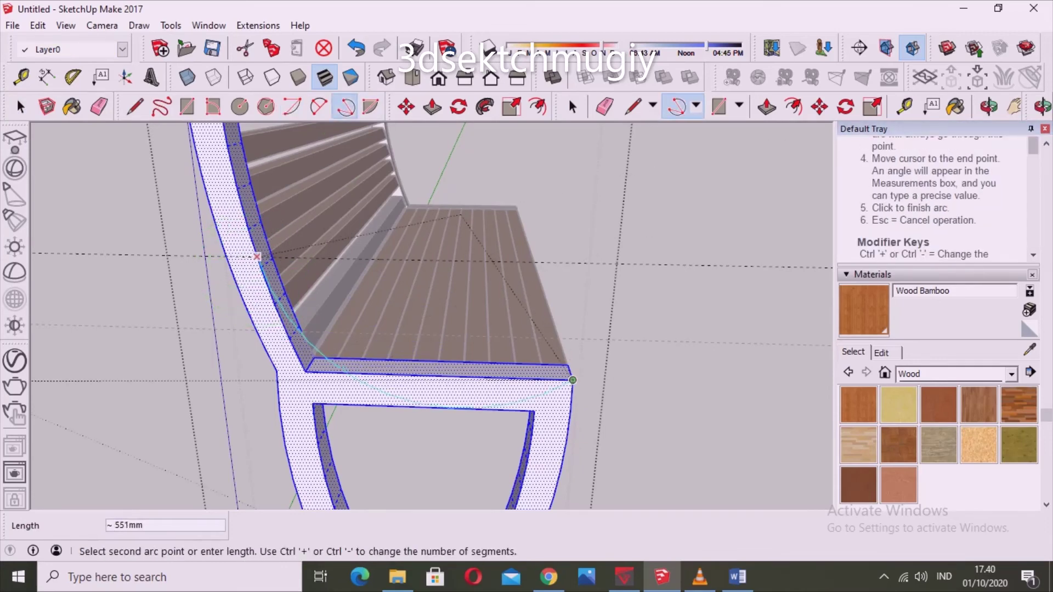
click(572, 380)
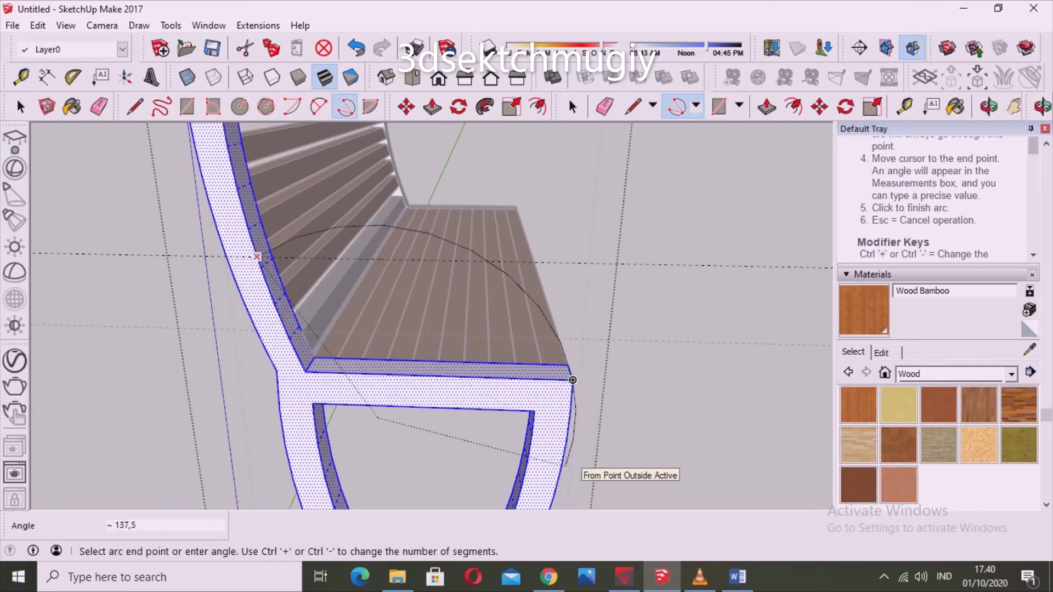
click(572, 379)
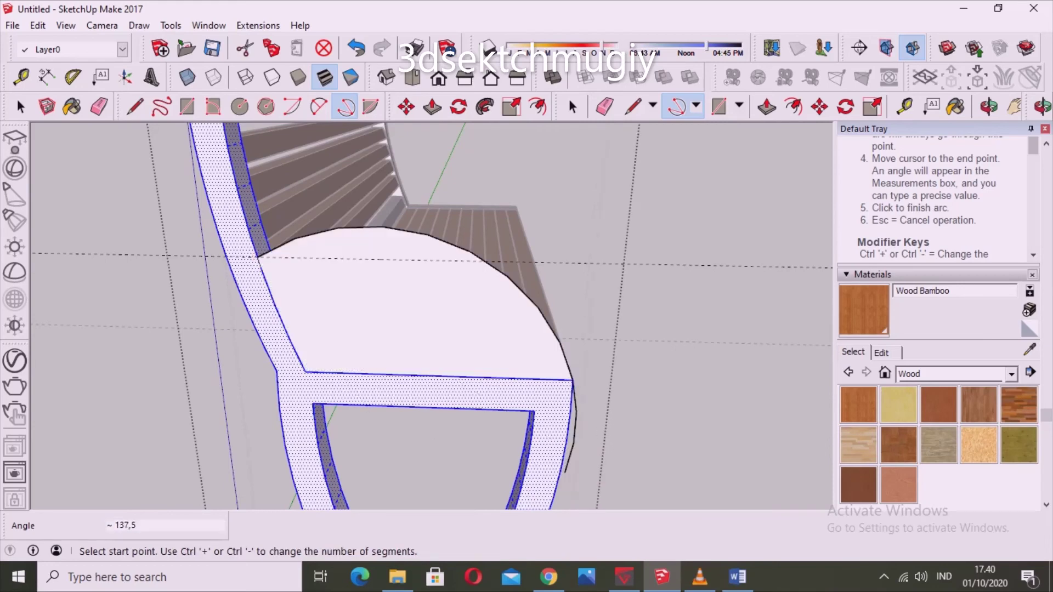
key(space)
key(e)
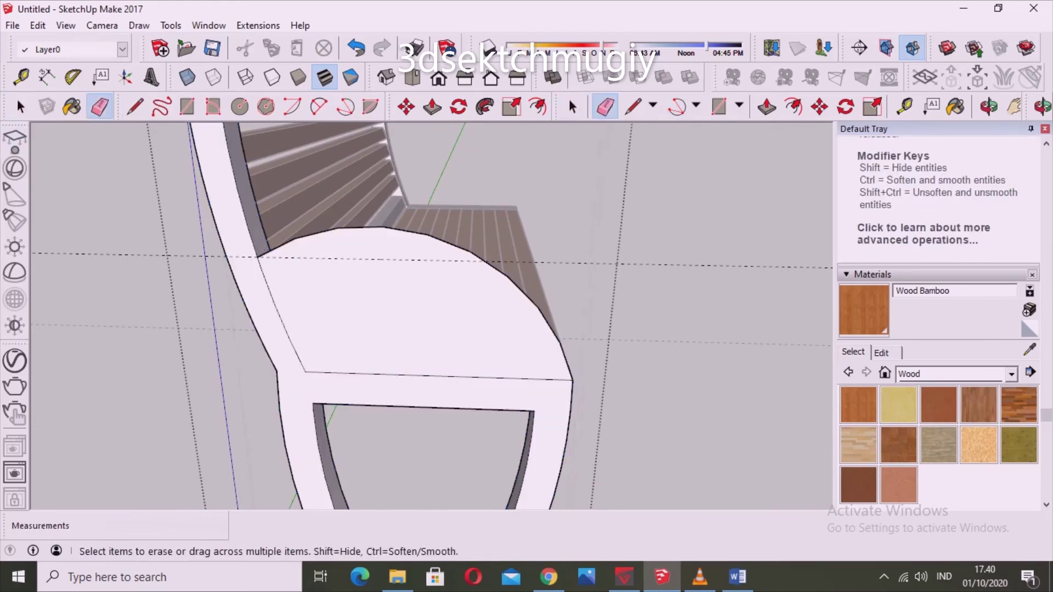
key(space)
Offset the curved face's outline about 40 mm inward and delete the inner face, leaving a ring.
click(417, 301)
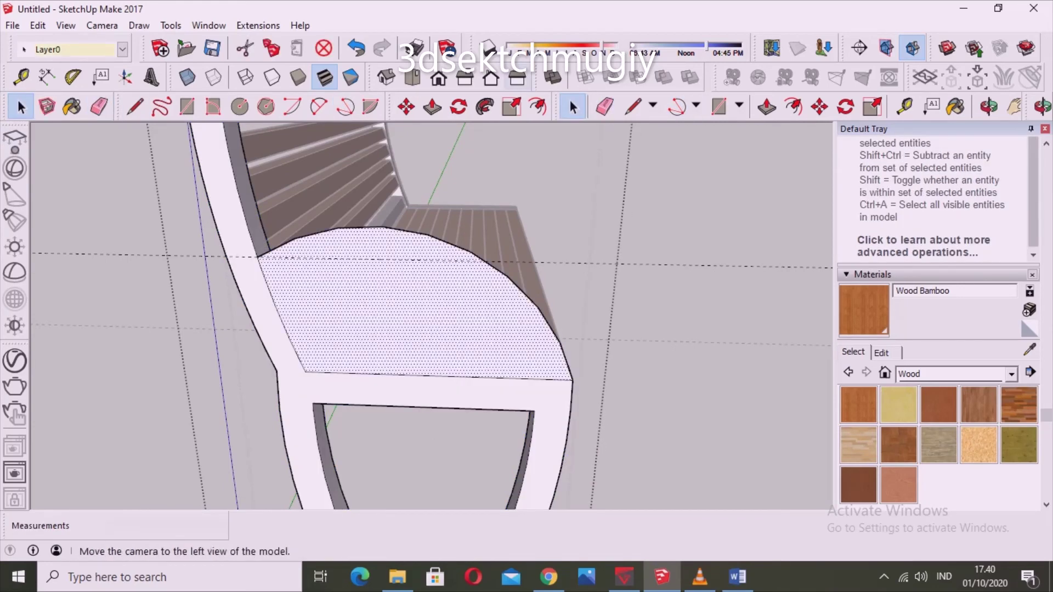
click(793, 106)
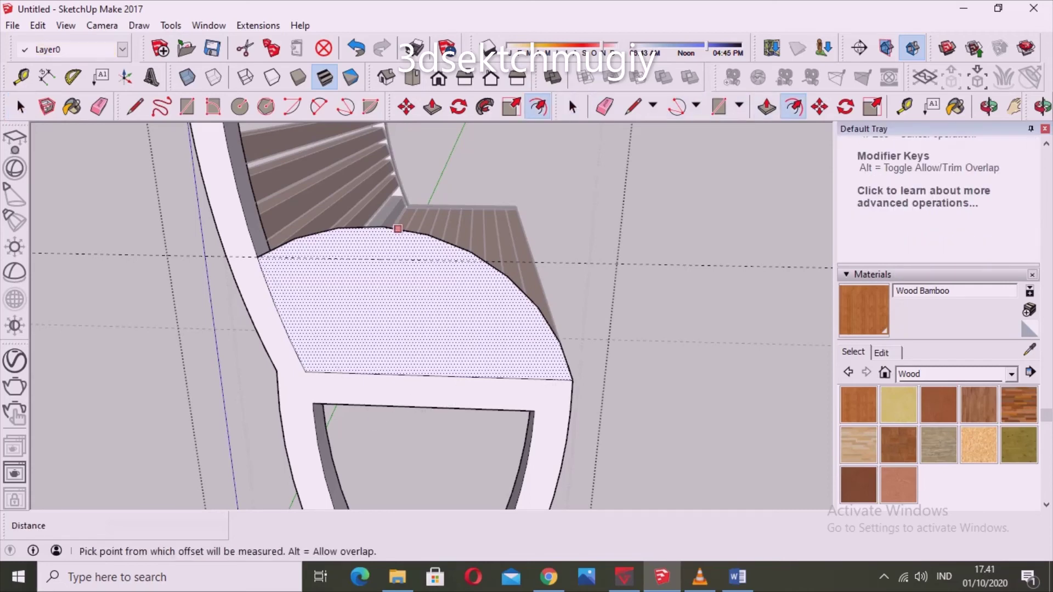
click(398, 229)
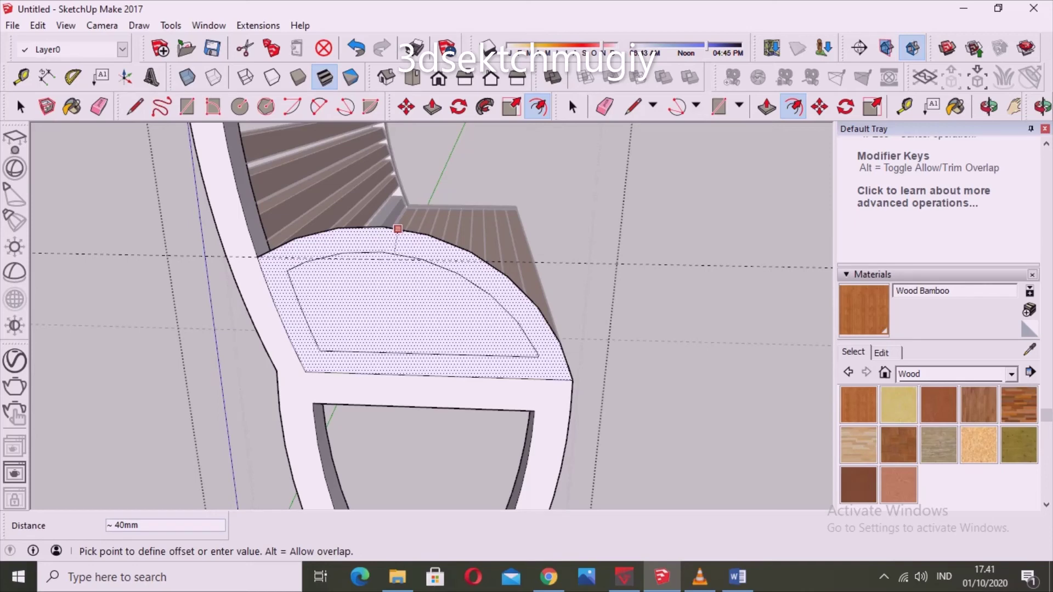
click(398, 253)
key(space)
click(411, 307)
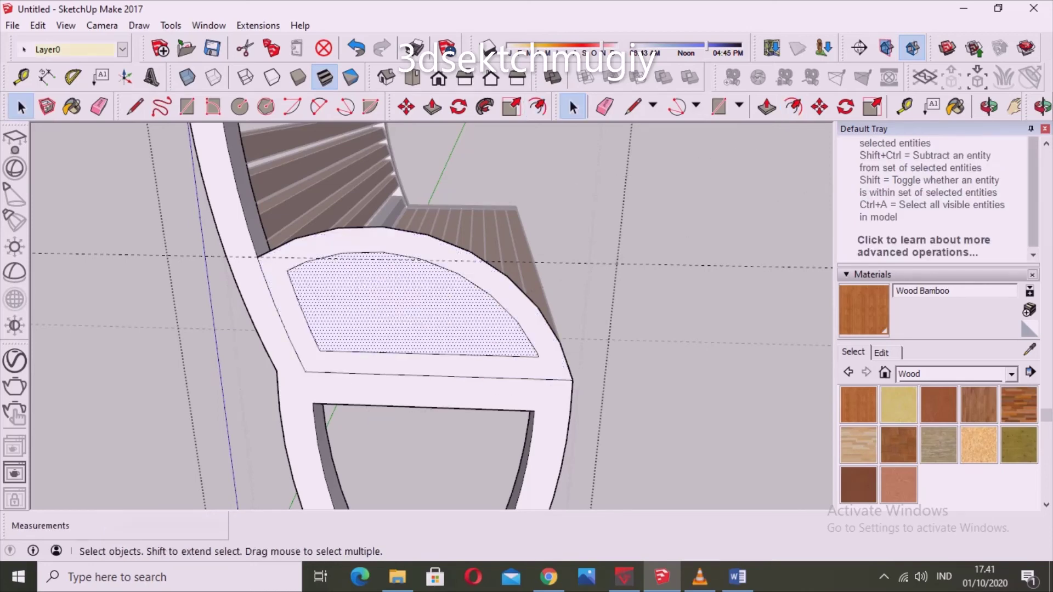
key(Delete)
middle_drag(417, 307, 549, 283)
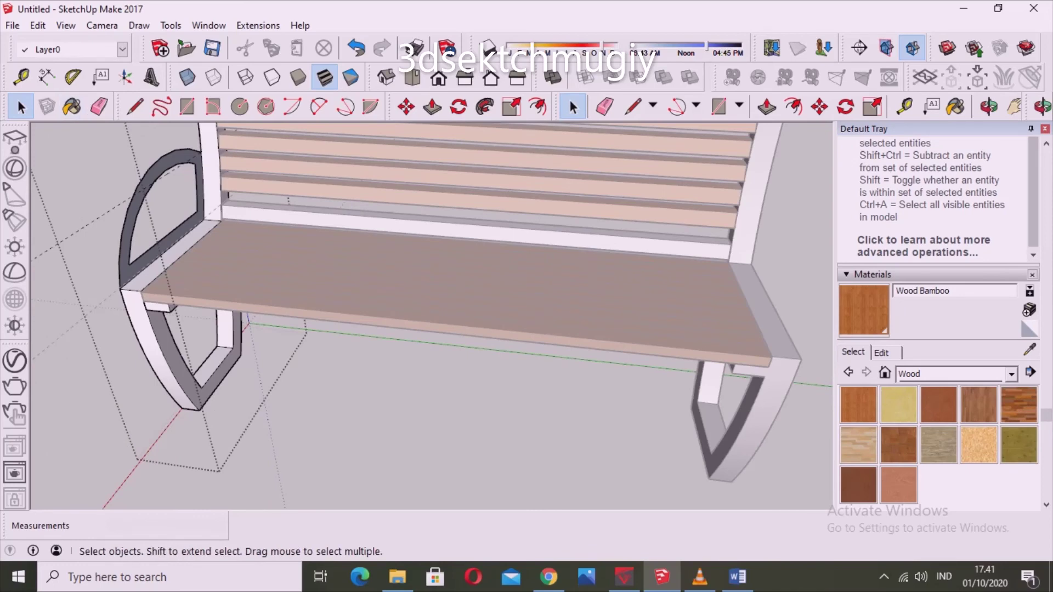
Extrude the near curved armrest ring to 60 mm thickness.
click(433, 106)
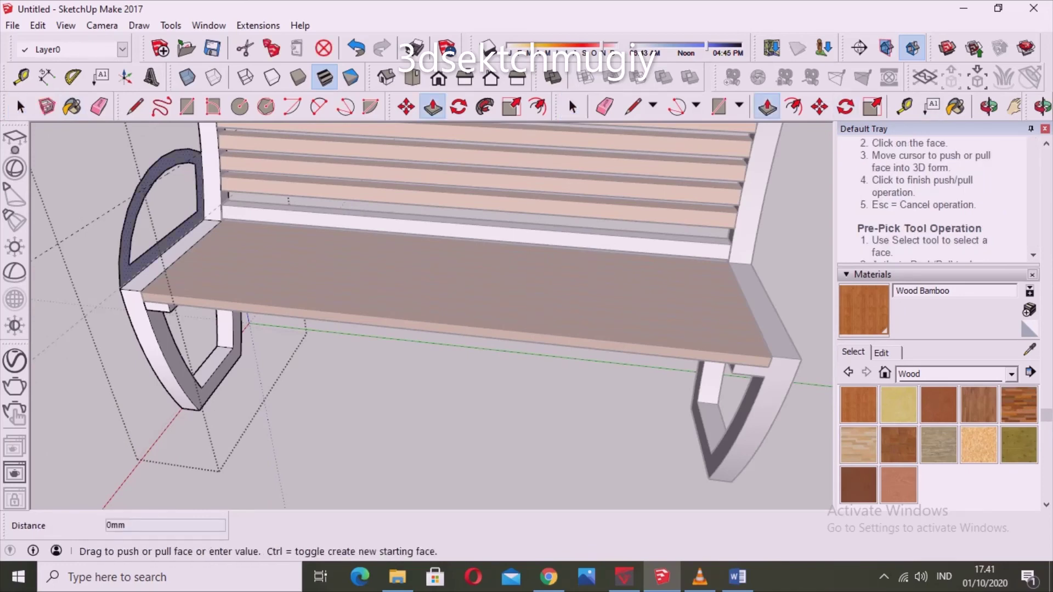
click(294, 165)
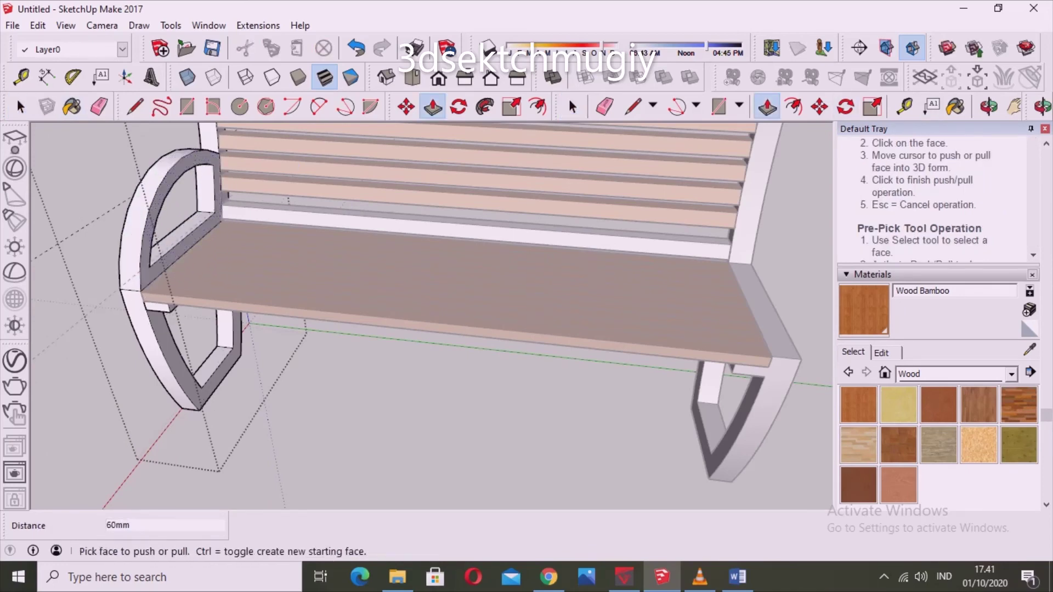
key(space)
middle_drag(294, 165, 417, 219)
Copy the armrest face with Move and Ctrl to the far end of the bench.
click(321, 340)
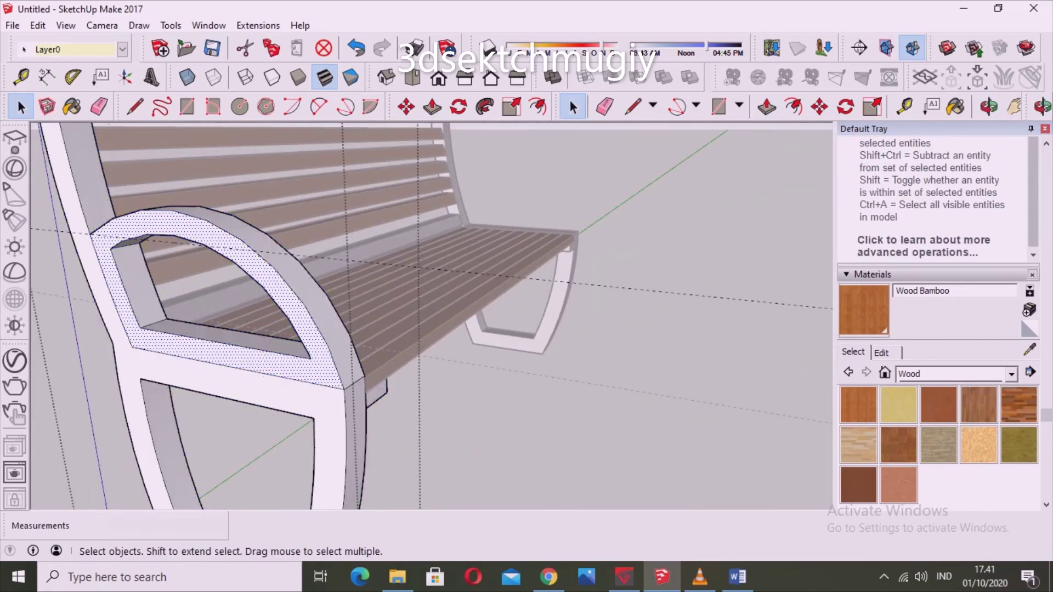
click(407, 107)
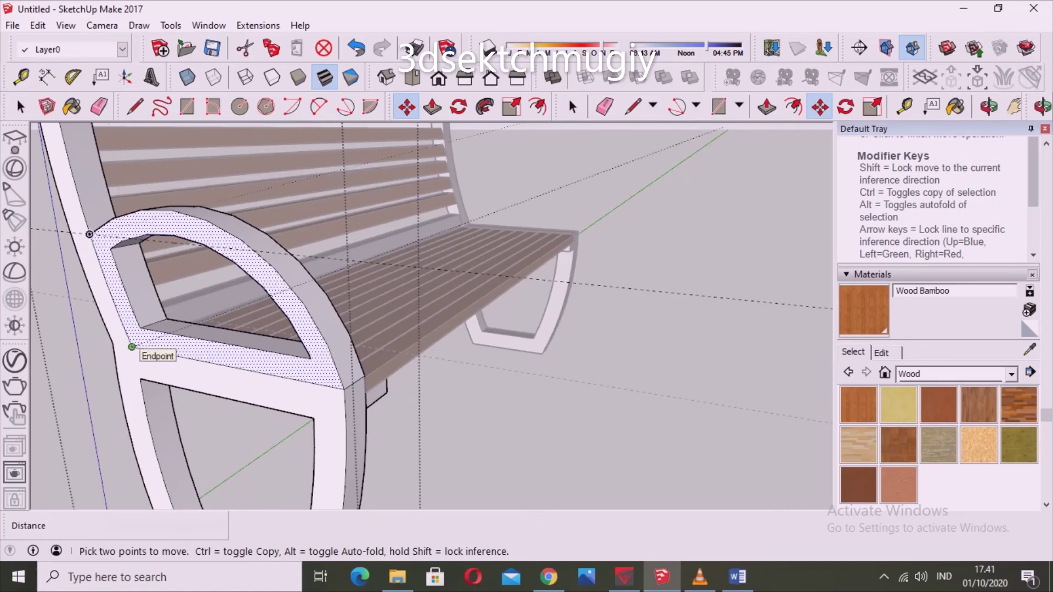
click(131, 347)
key(ctrl)
middle_drag(493, 181, 143, 159)
scroll(142, 159, up, 3)
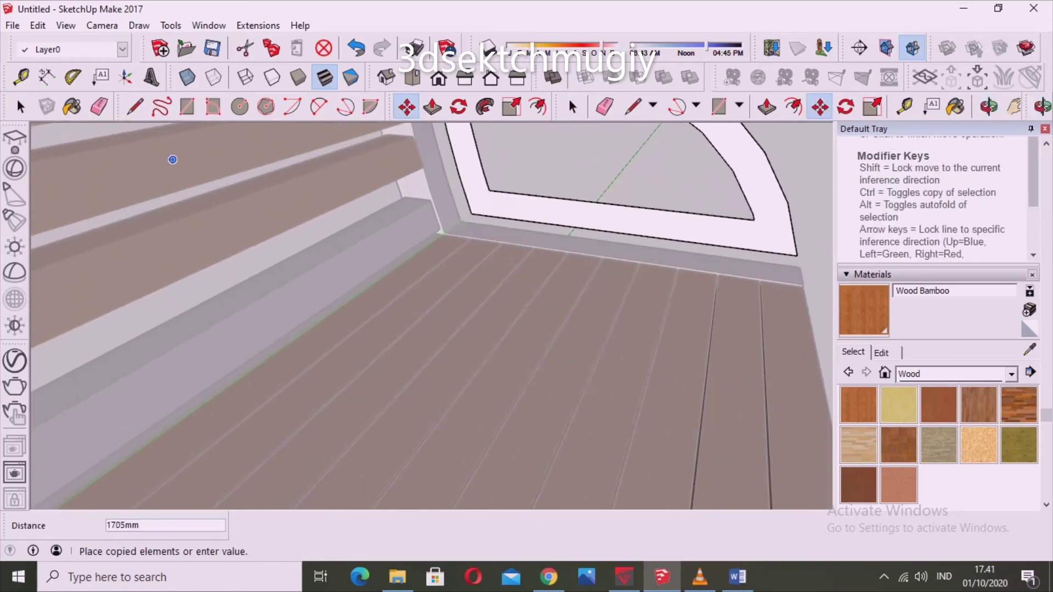
key(Escape)
Extrude the copied armrest 60 mm to match the near one.
click(20, 106)
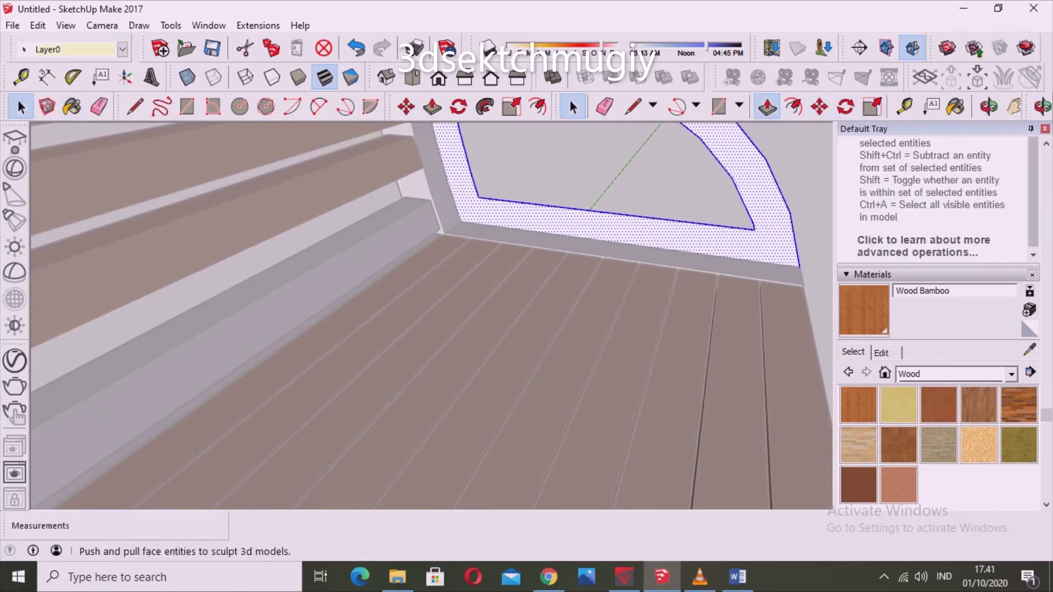
click(433, 106)
middle_drag(493, 274, 788, 341)
click(788, 342)
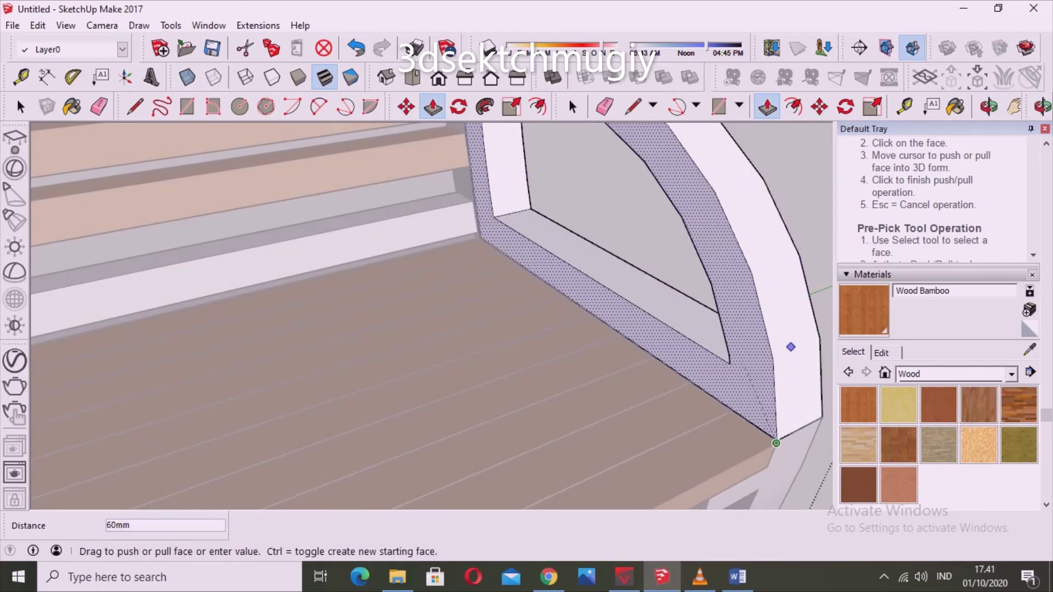
click(775, 443)
scroll(776, 443, down, 3)
scroll(775, 443, down, 3)
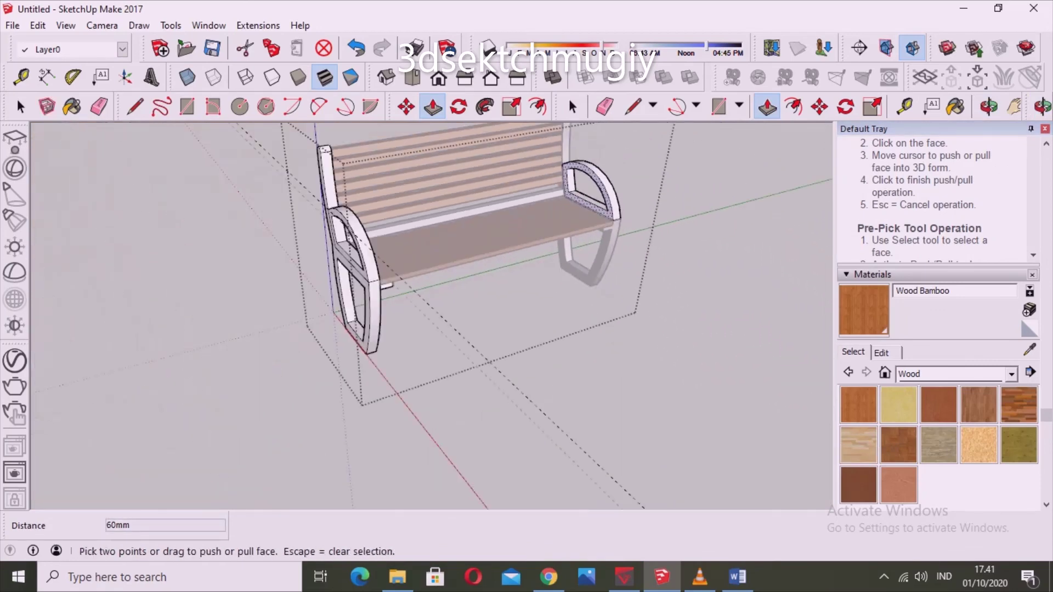
key(space)
key(ctrl+t)
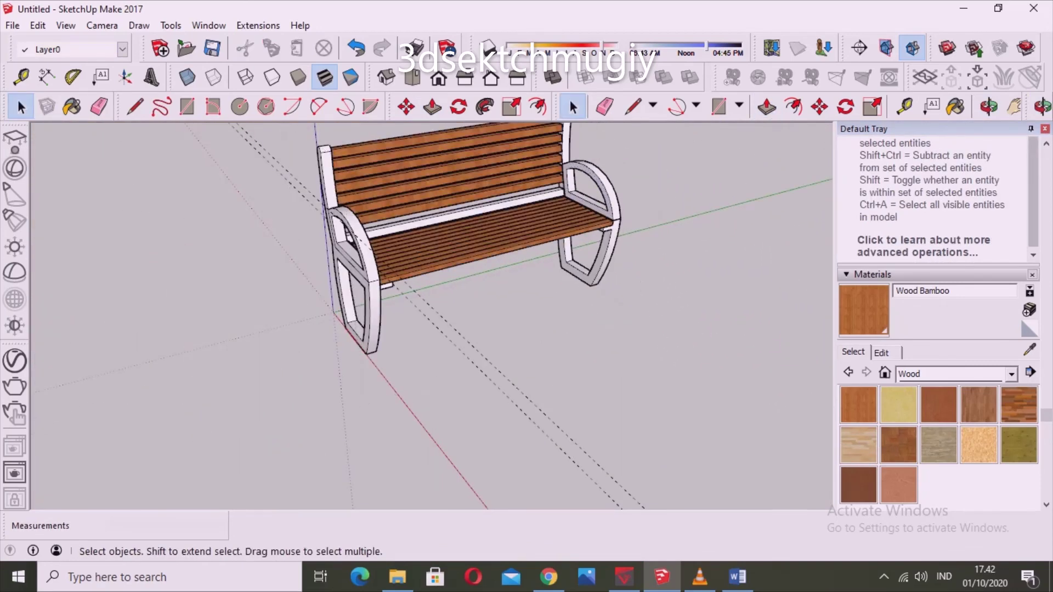
Orbit to a side view of the bench, checking the whole model with select all.
key(e)
key(space)
key(ctrl+a)
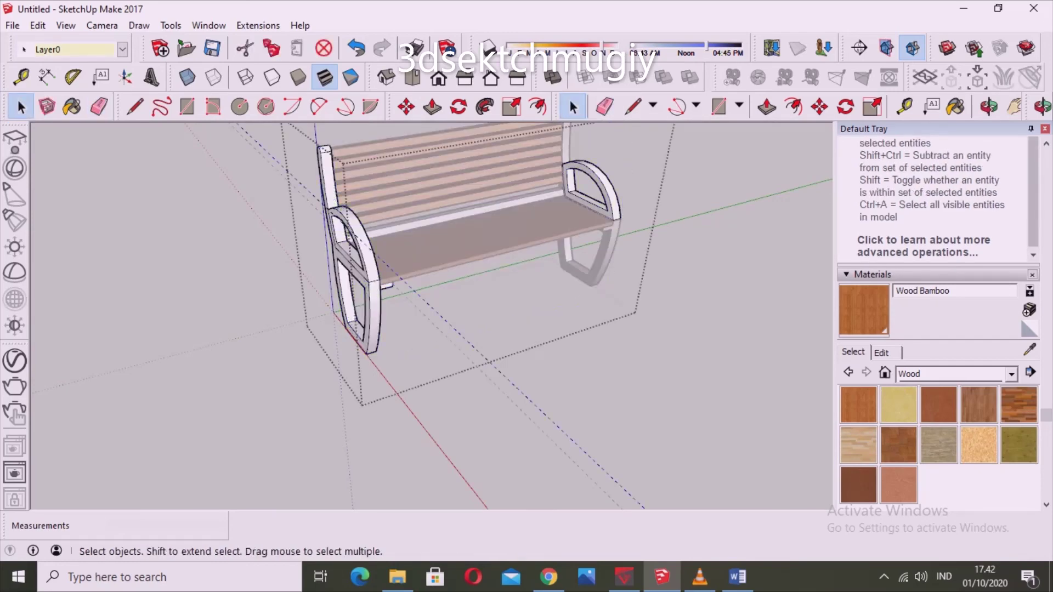
key(ctrl+t)
middle_drag(493, 301, 383, 307)
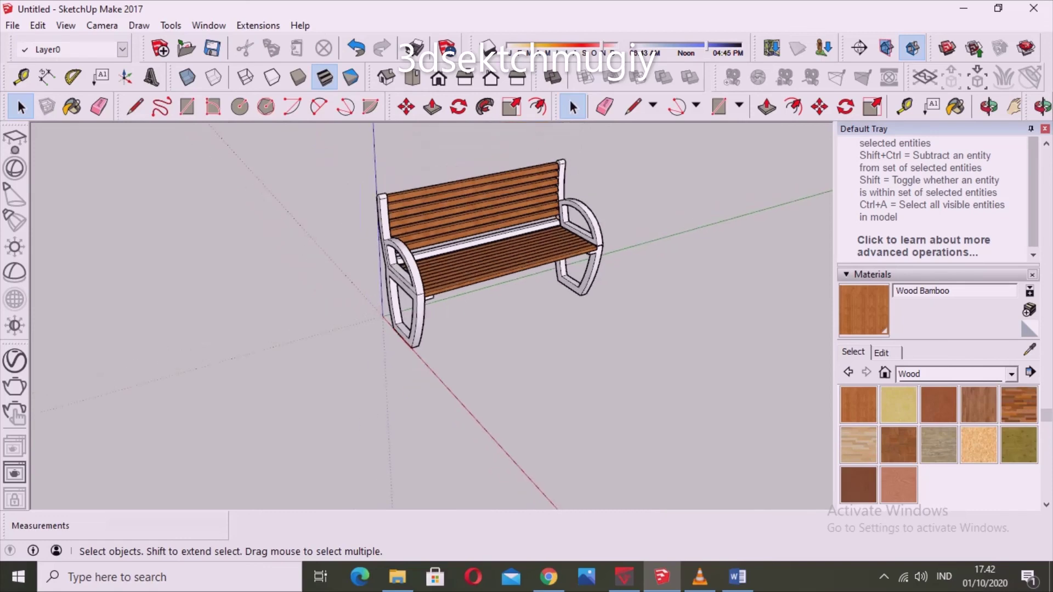
scroll(365, 263, up, 3)
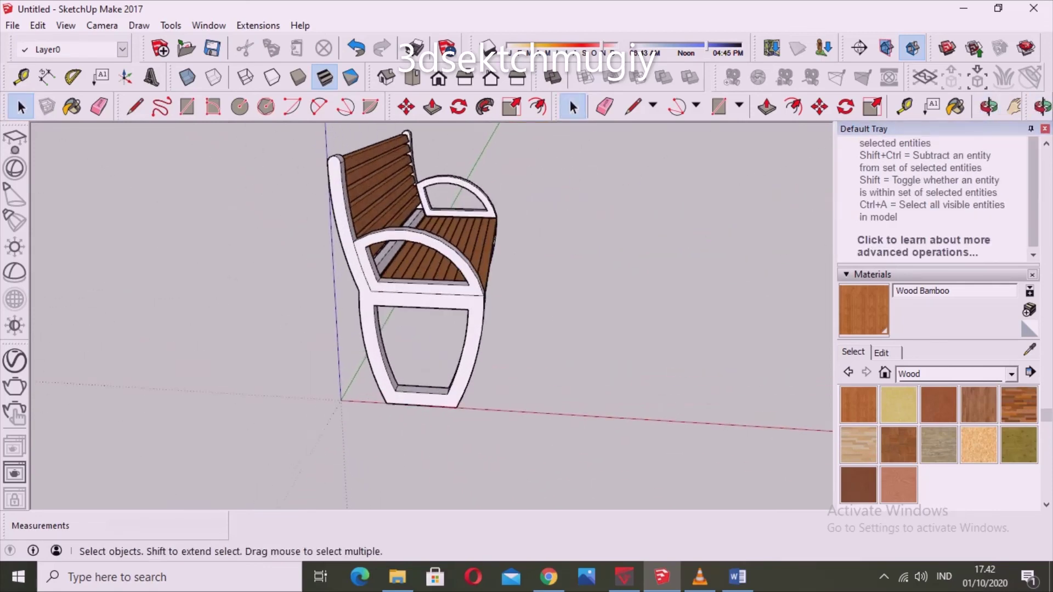
key(ctrl+a)
key(ctrl+t)
Paint the frames and armrests Metal Steel Textured and render the bench in V-Ray Interactive.
click(1010, 374)
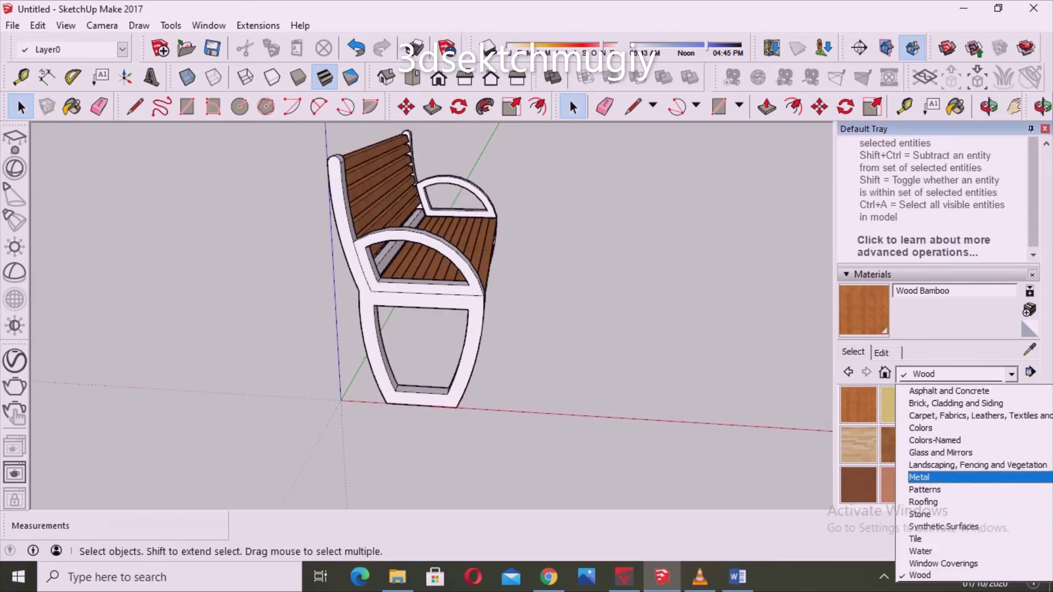
click(933, 485)
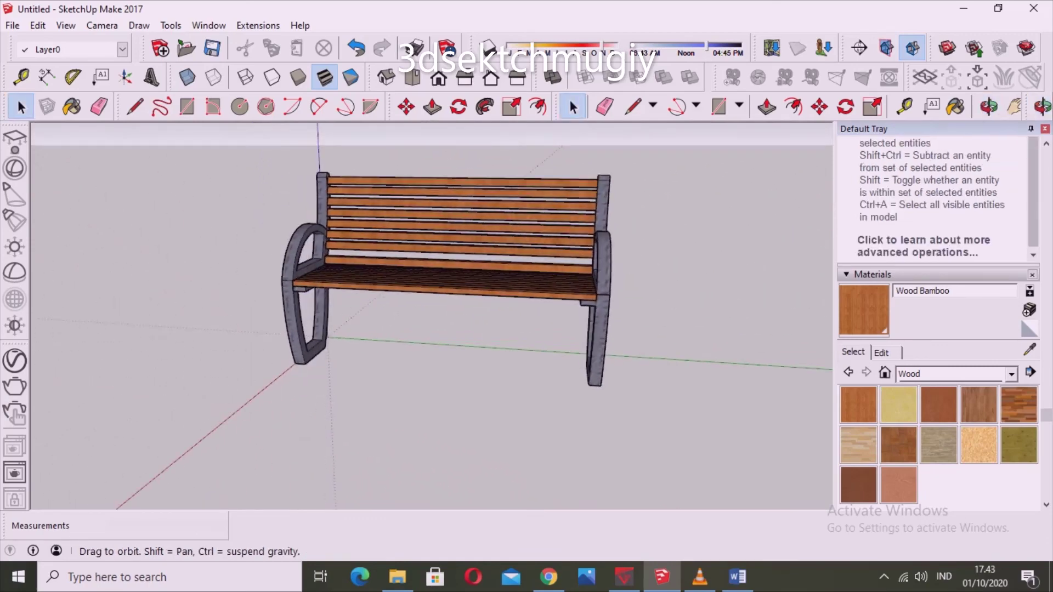
click(16, 415)
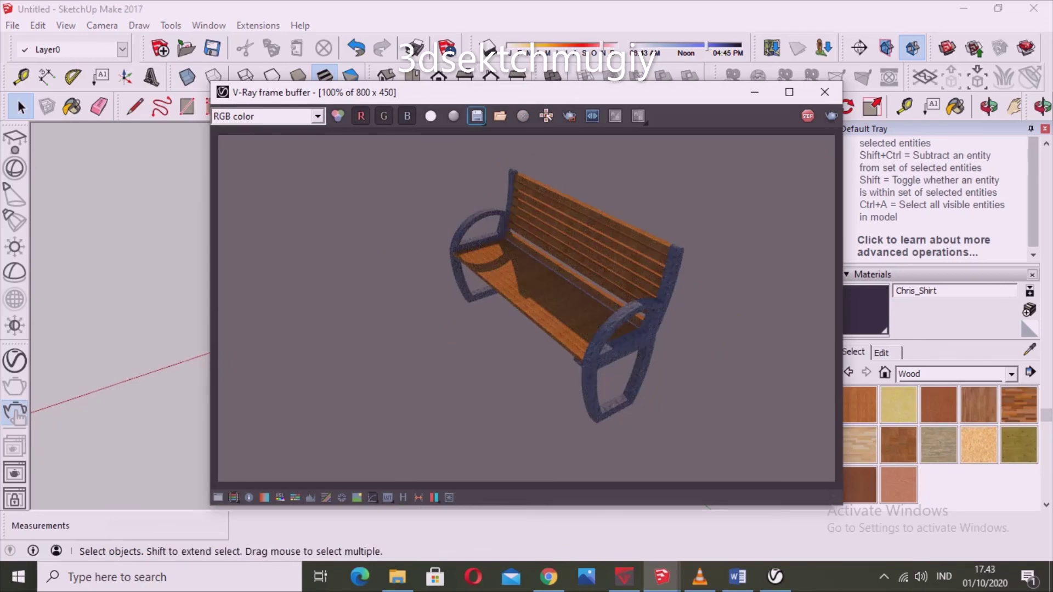